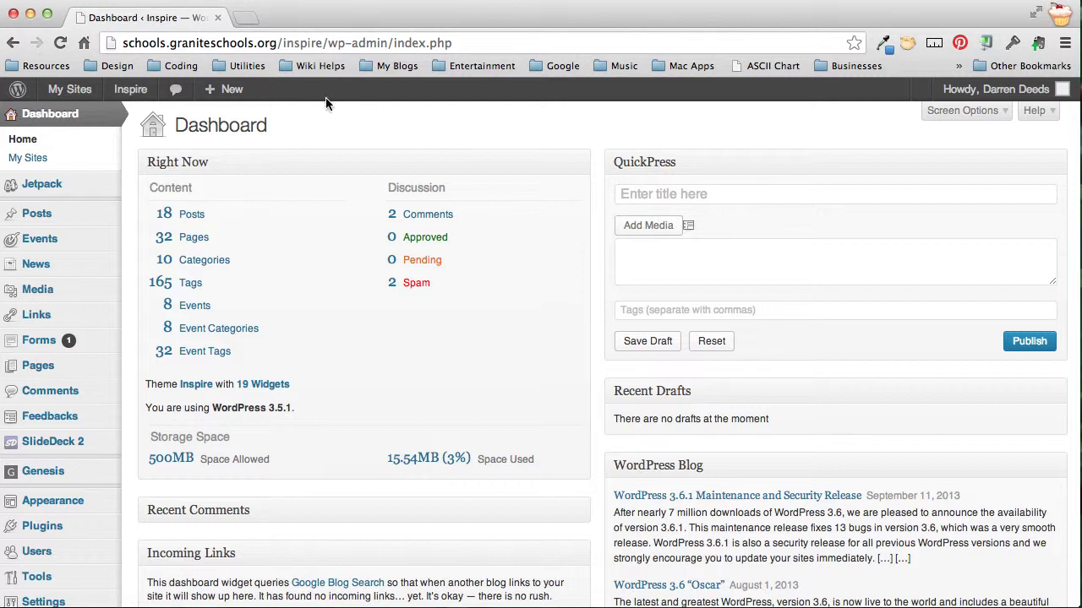
Open the Inspire site in a separate browser tab and examine its homepage slider
{"action": "right_click", "coordinate": [132, 94]}
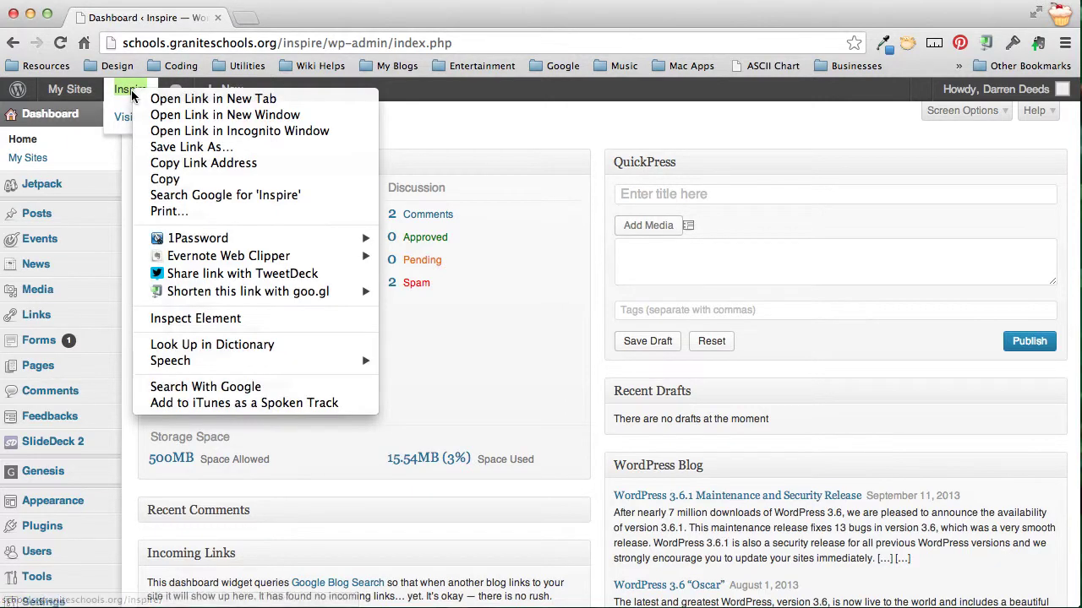
{"action": "left_click", "coordinate": [187, 100]}
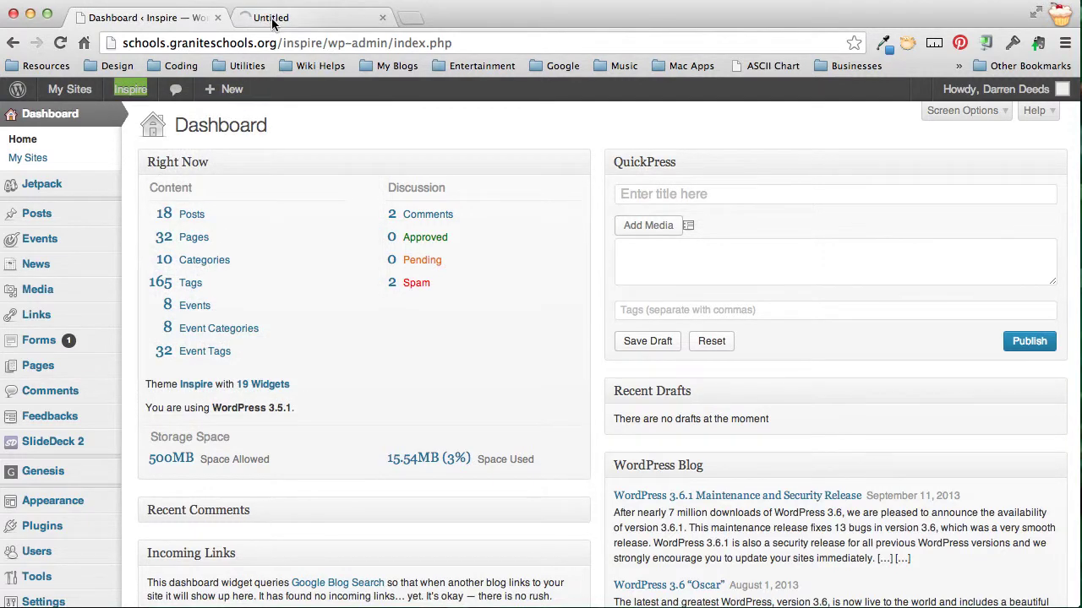
{"action": "left_click", "coordinate": [272, 19]}
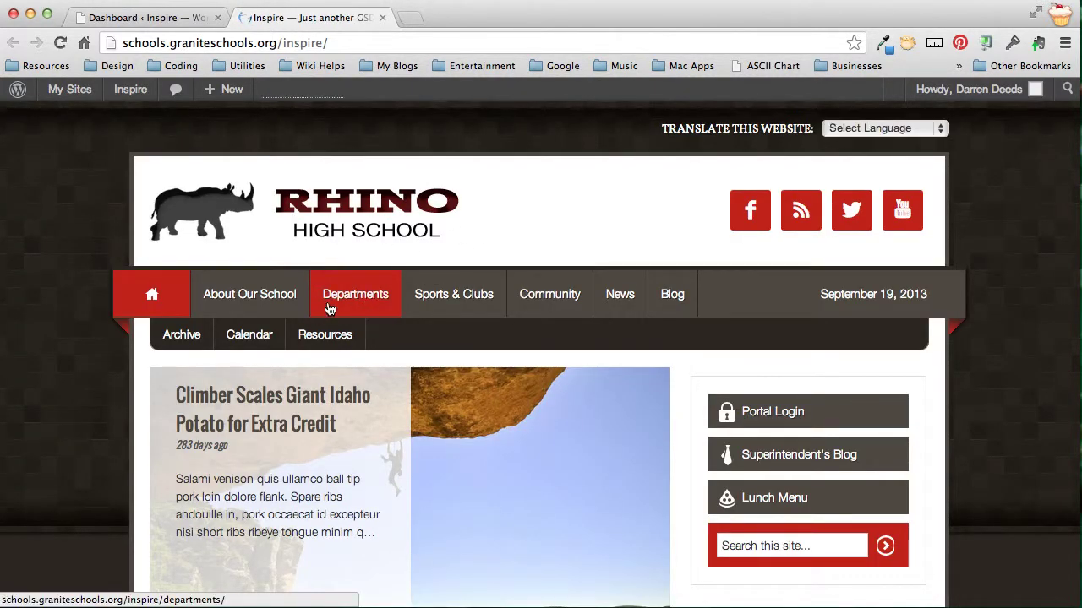
{"action": "left_click", "coordinate": [161, 18]}
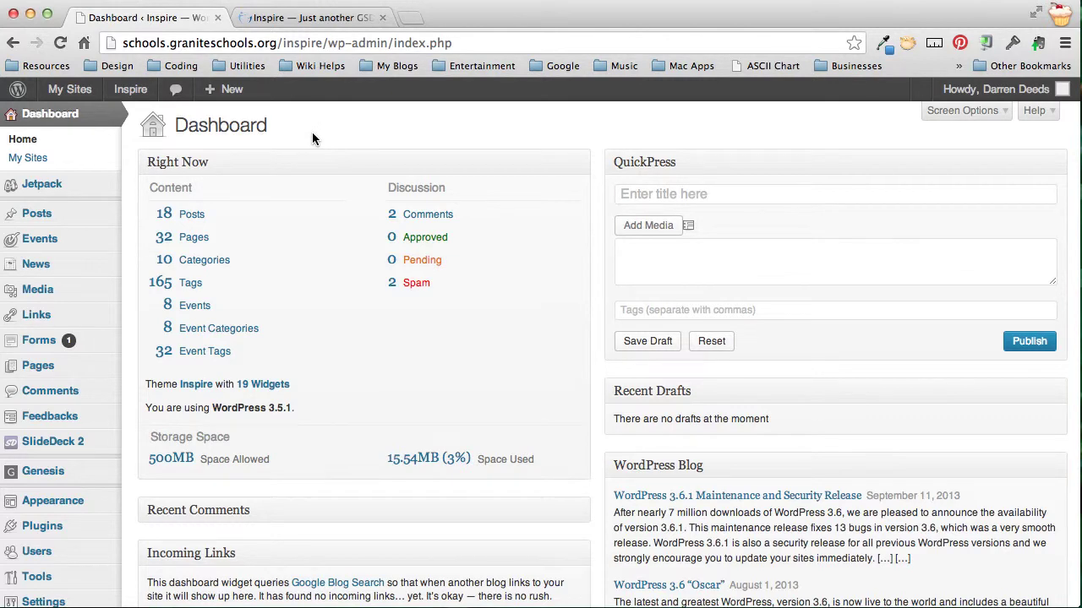
{"action": "left_click", "coordinate": [280, 18]}
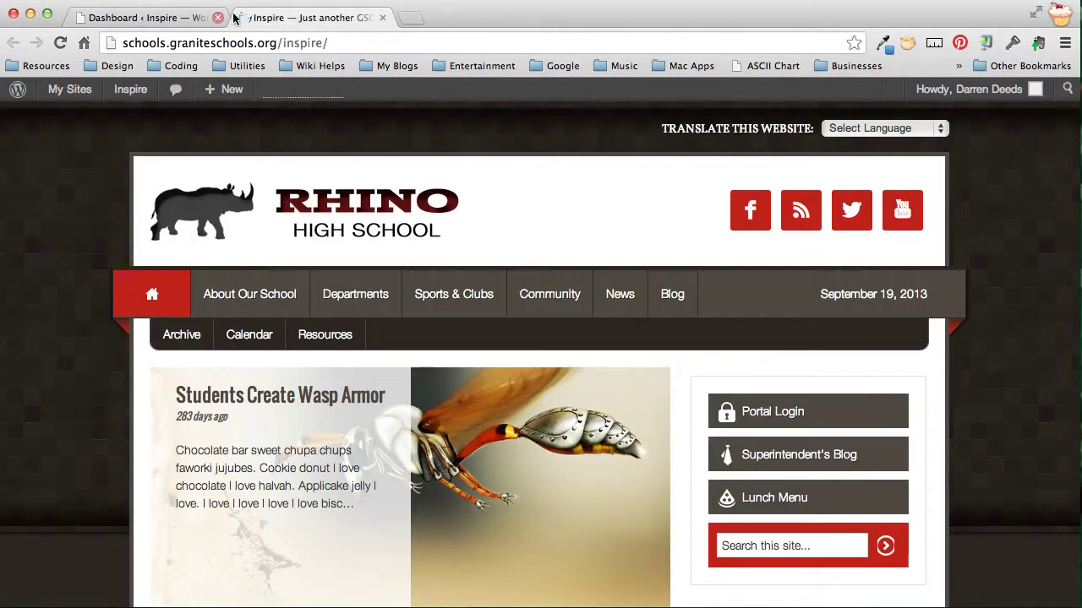
{"action": "scroll", "coordinate": [61, 367], "scroll_direction": "down", "scroll_amount": 3}
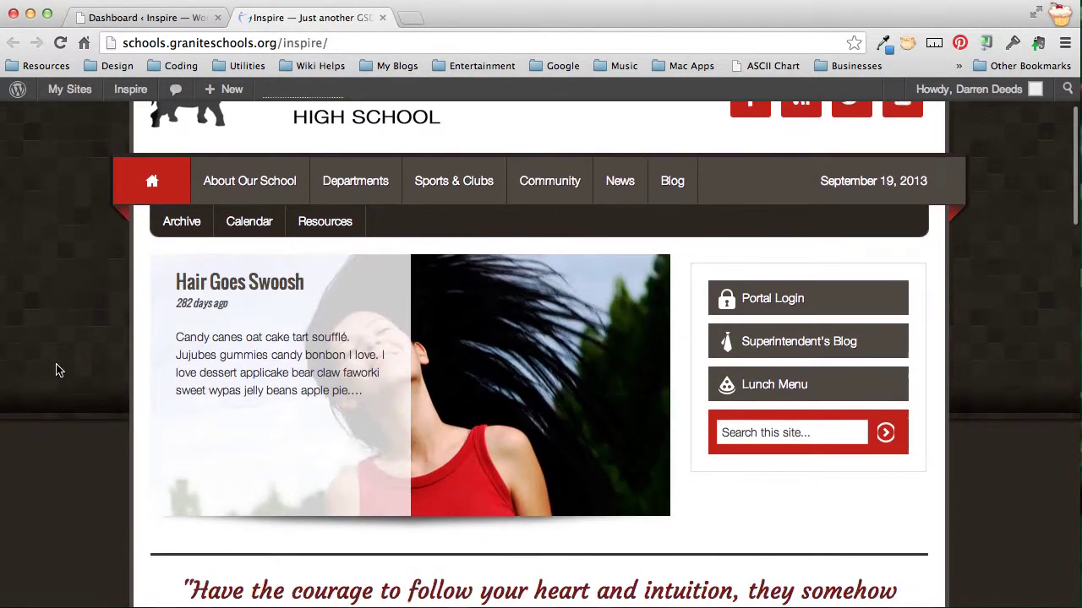
{"action": "mouse_move", "coordinate": [167, 316]}
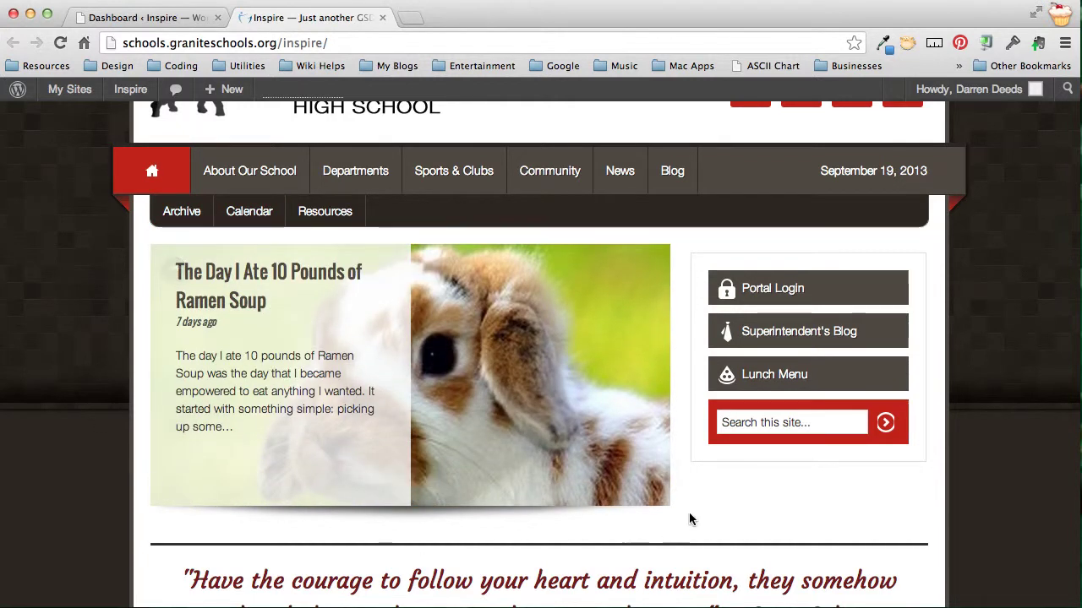
Load schools.graniteschools.org/simplicity in the site tab and examine its homepage slider
{"action": "double_click", "coordinate": [310, 43]}
{"action": "type", "text": "simplici"}
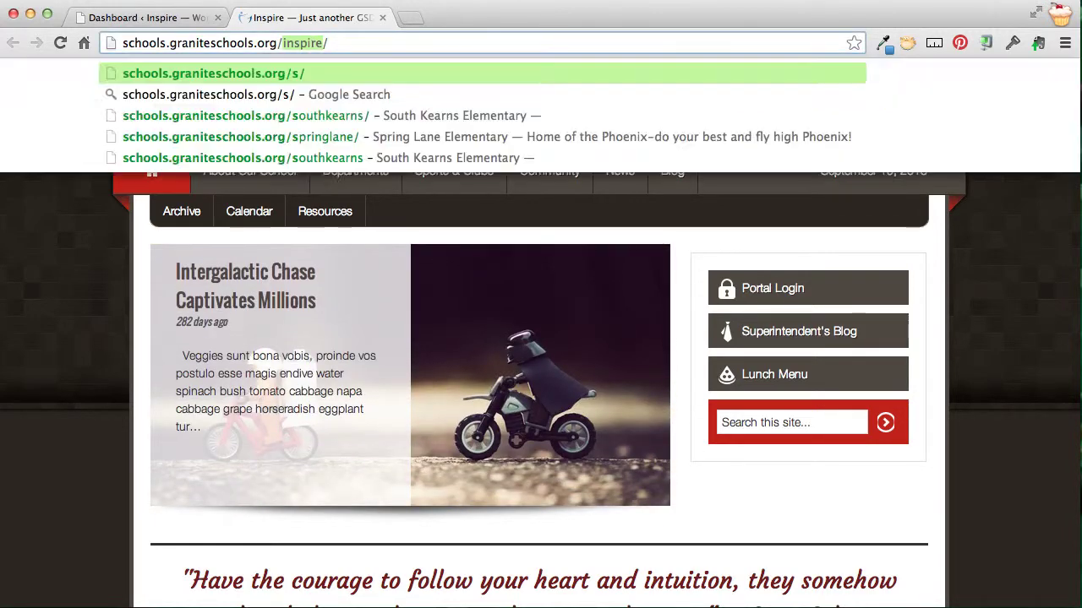
{"action": "type", "text": "ty"}
{"action": "key", "text": "Return"}
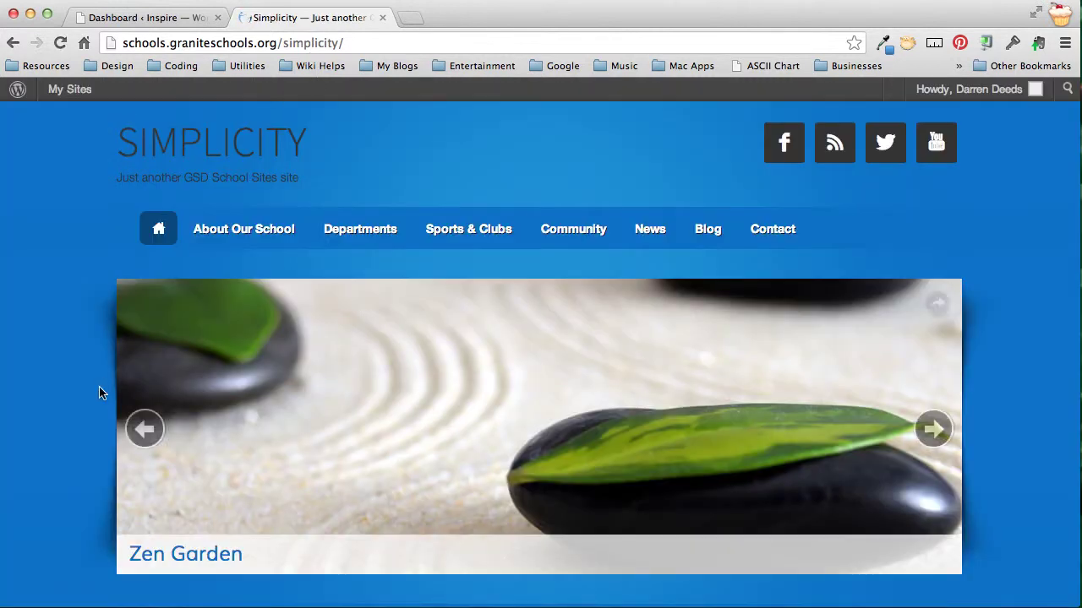
{"action": "scroll", "coordinate": [1039, 391], "scroll_direction": "down", "scroll_amount": 2}
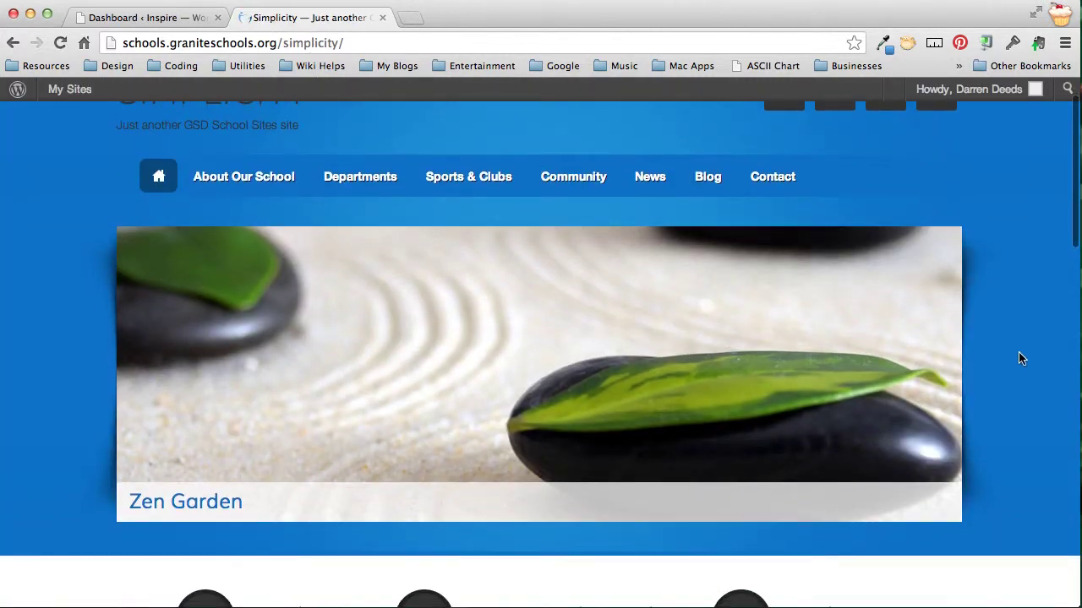
Load schools.graniteschools.org/fijase in the same tab to view that theme's homepage slider
{"action": "double_click", "coordinate": [311, 43]}
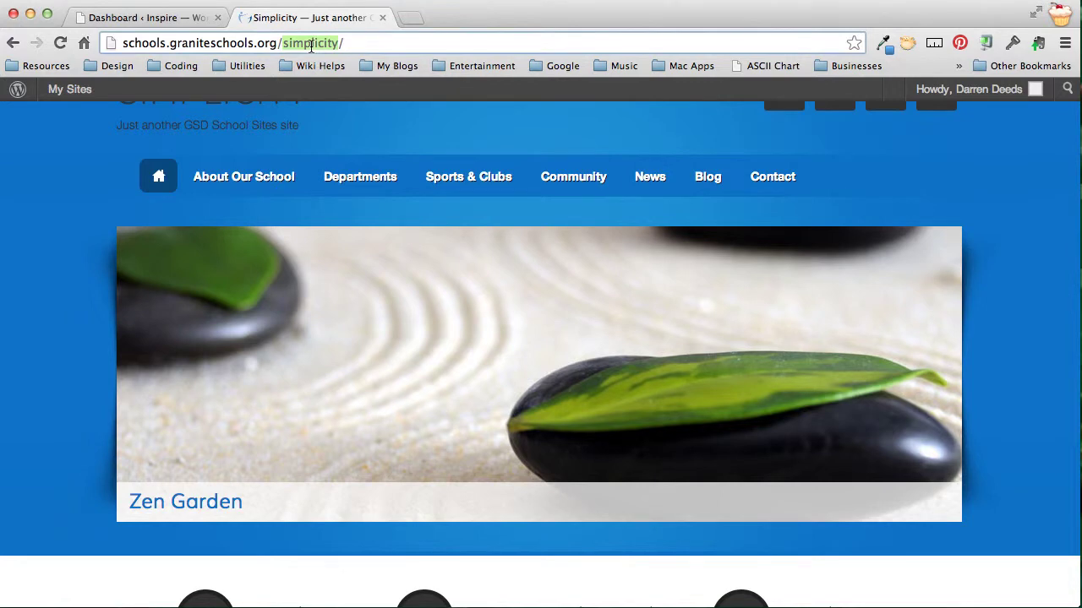
{"action": "type", "text": "fijase"}
{"action": "key", "text": "Return"}
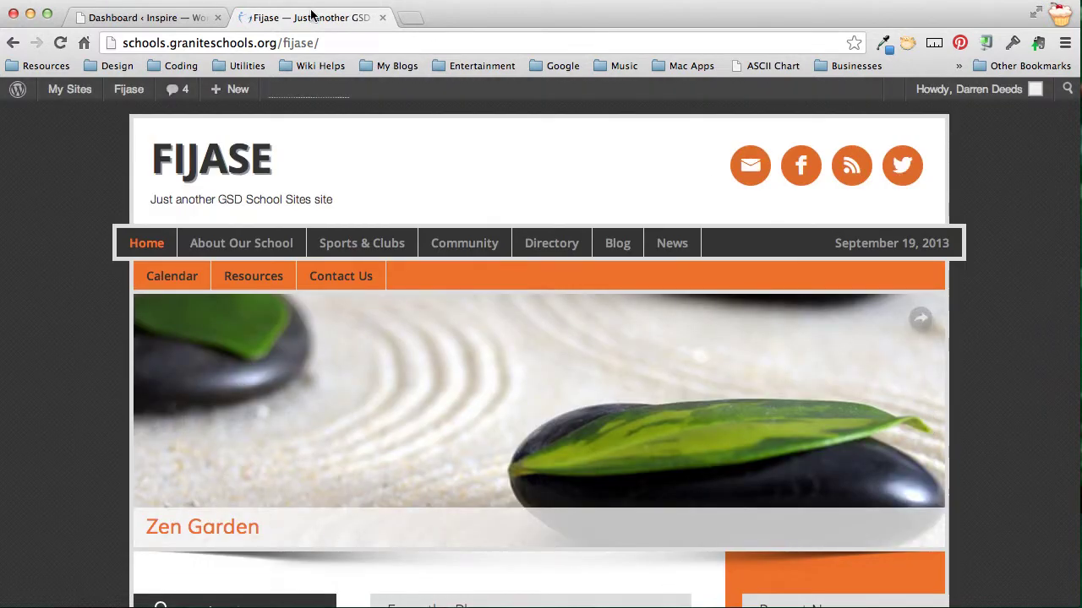
Load schools.graniteschools.org/halcyon in the same tab and look over its homepage slider area
{"action": "double_click", "coordinate": [297, 43]}
{"action": "type", "text": "halcyon"}
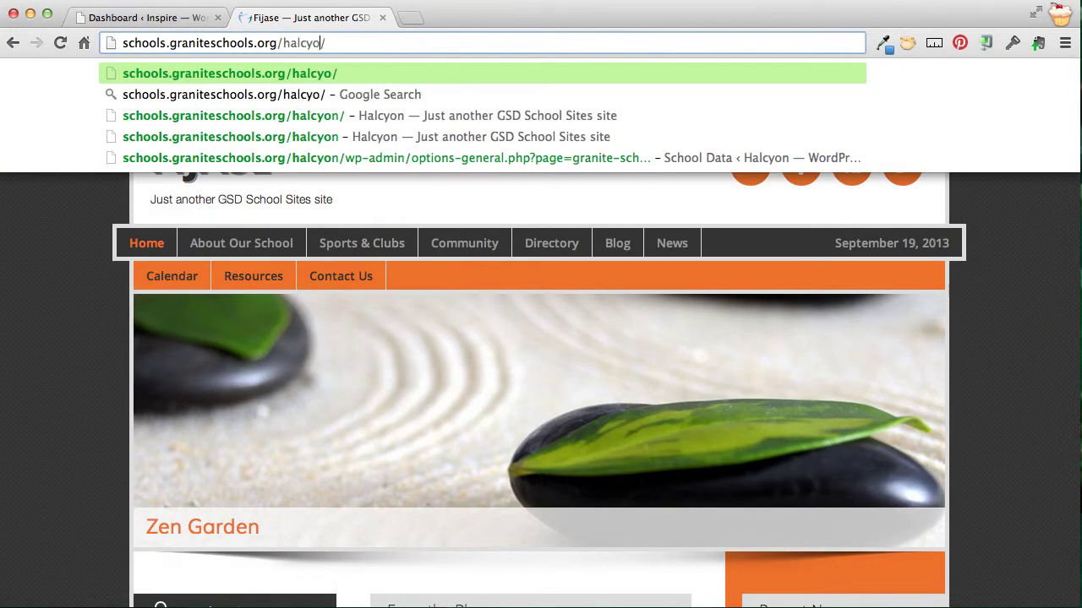
{"action": "key", "text": "Return"}
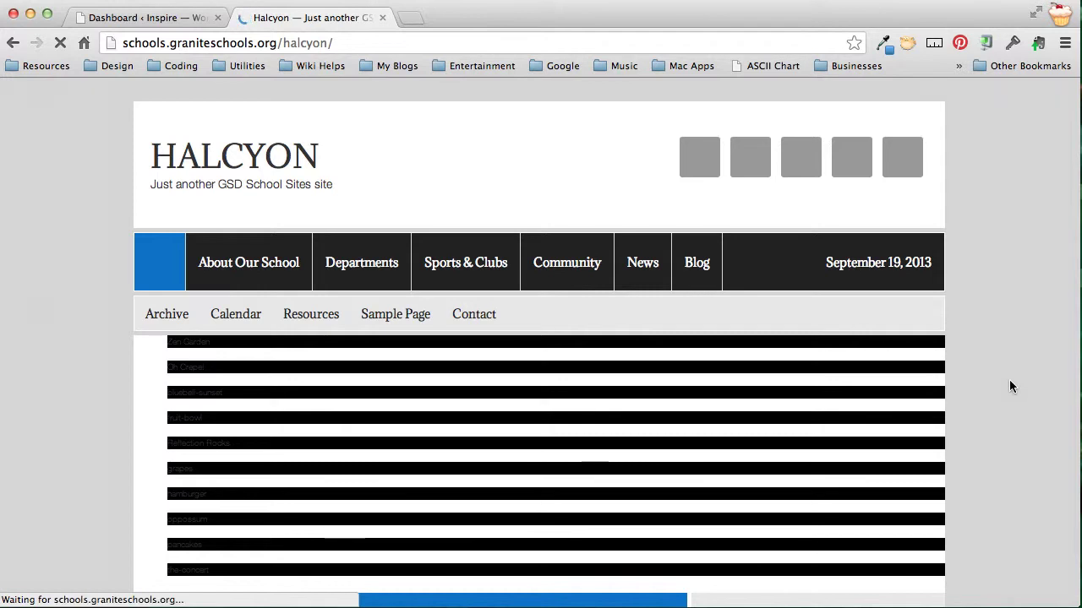
{"action": "scroll", "coordinate": [993, 364], "scroll_direction": "down", "scroll_amount": 1}
{"action": "scroll", "coordinate": [993, 364], "scroll_direction": "down", "scroll_amount": 2}
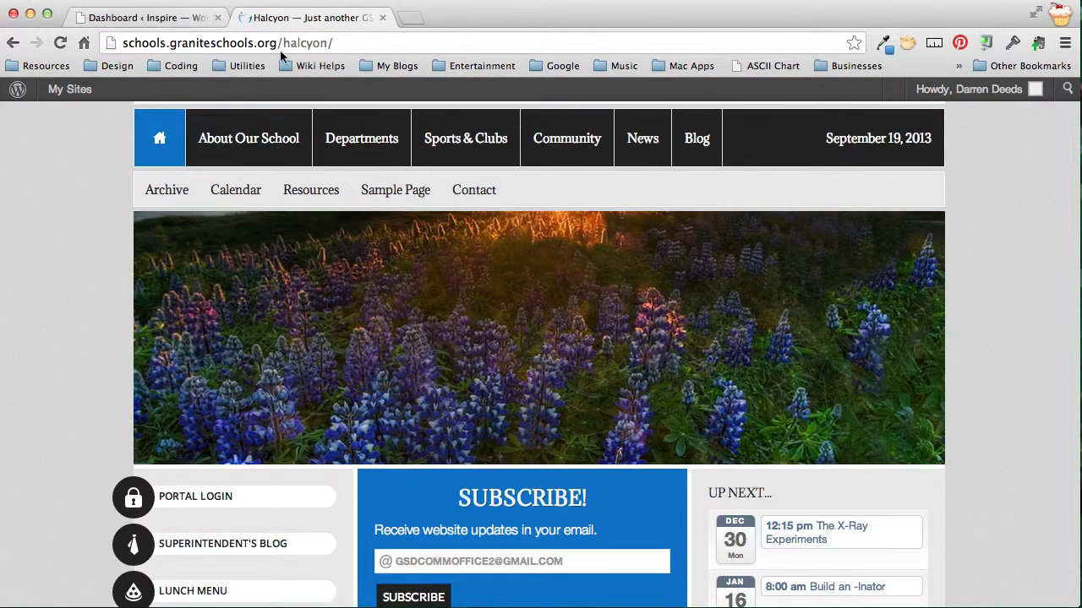
Return to schools.graniteschools.org/inspire and look at the slider on its homepage
{"action": "left_click", "coordinate": [287, 43]}
{"action": "double_click", "coordinate": [304, 43]}
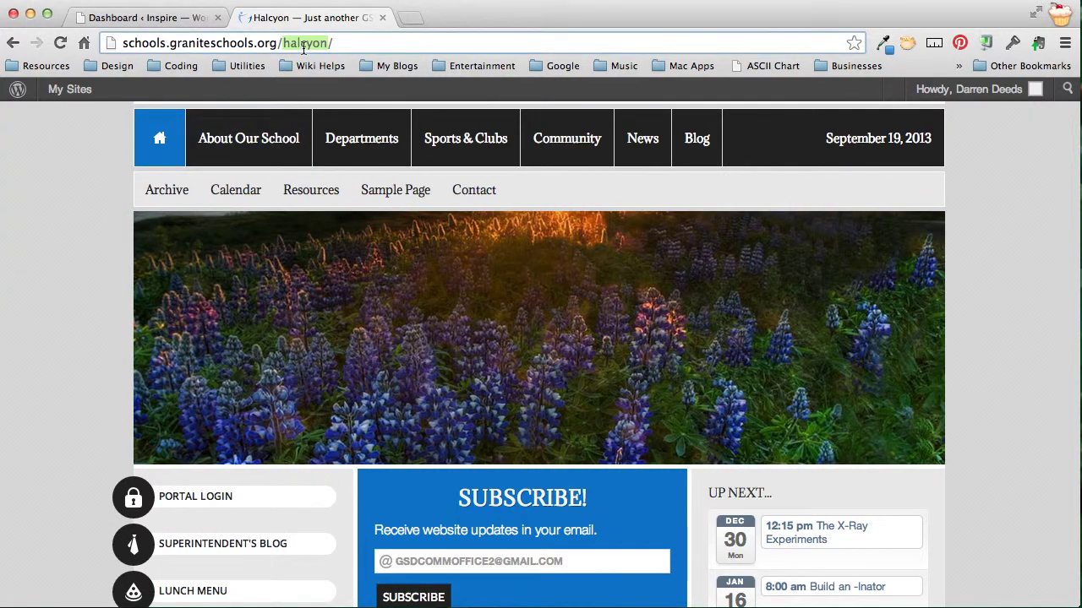
{"action": "type", "text": "inspir"}
{"action": "type", "text": "e"}
{"action": "key", "text": "Return"}
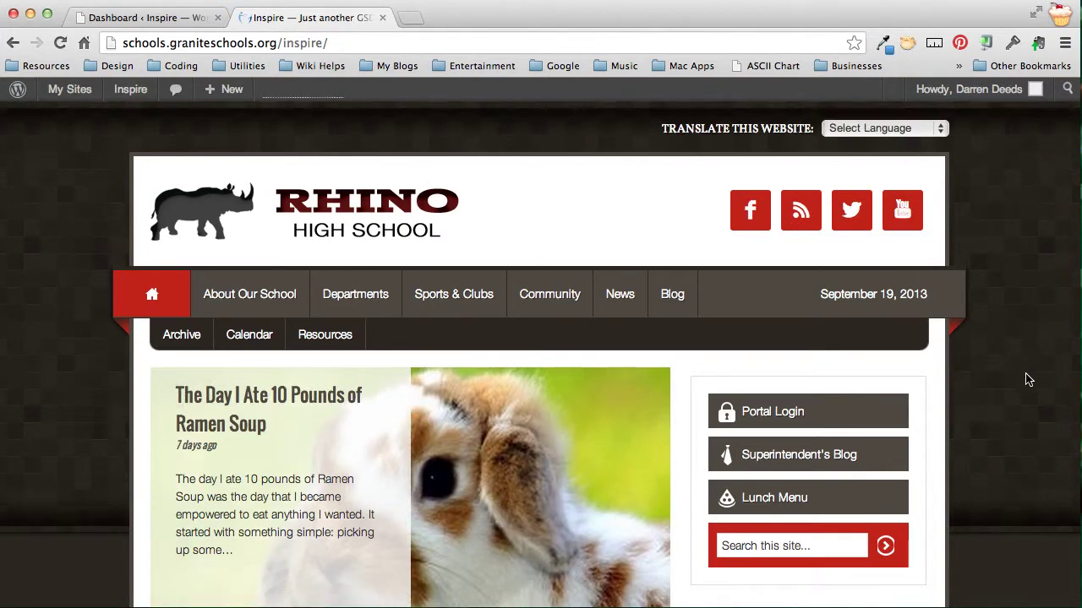
{"action": "scroll", "coordinate": [1026, 377], "scroll_direction": "down", "scroll_amount": 3}
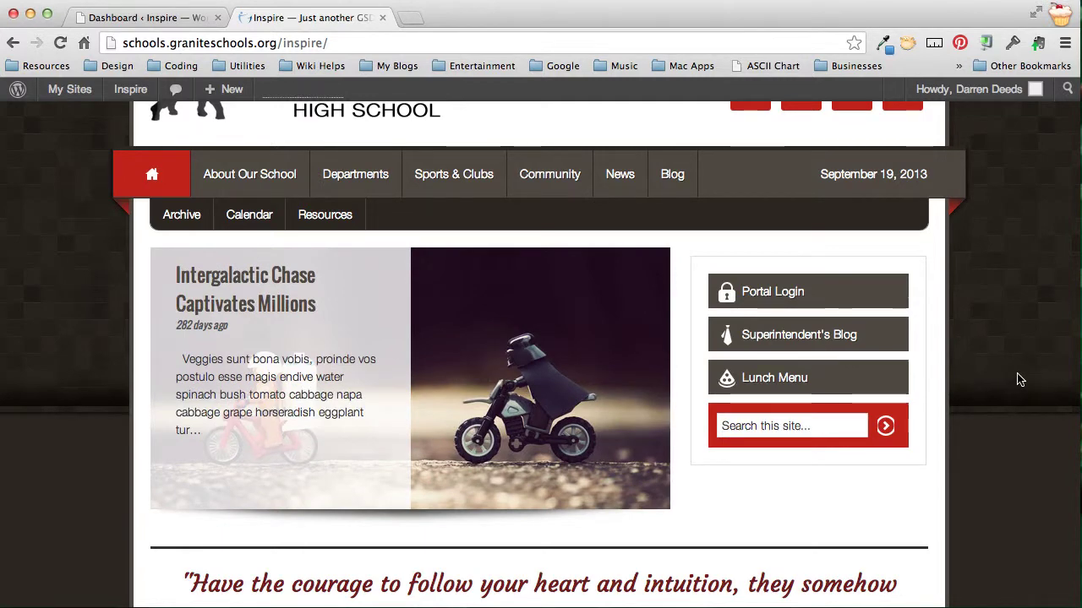
Go back to the Inspire dashboard, open SlideDeck 2 management and create a new custom SlideDeck
{"action": "left_click", "coordinate": [142, 19]}
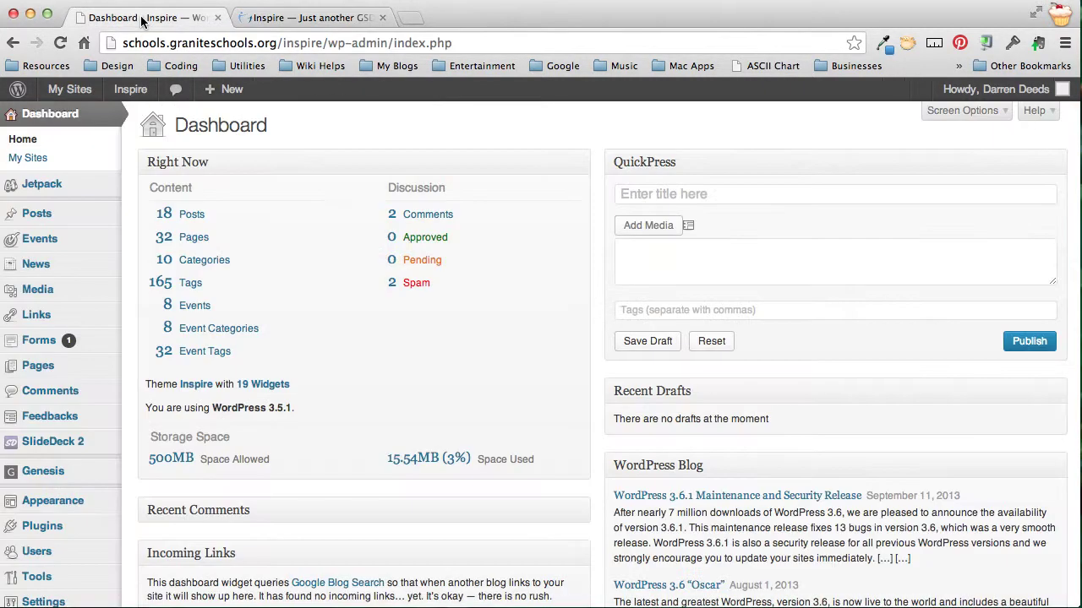
{"action": "mouse_move", "coordinate": [56, 448]}
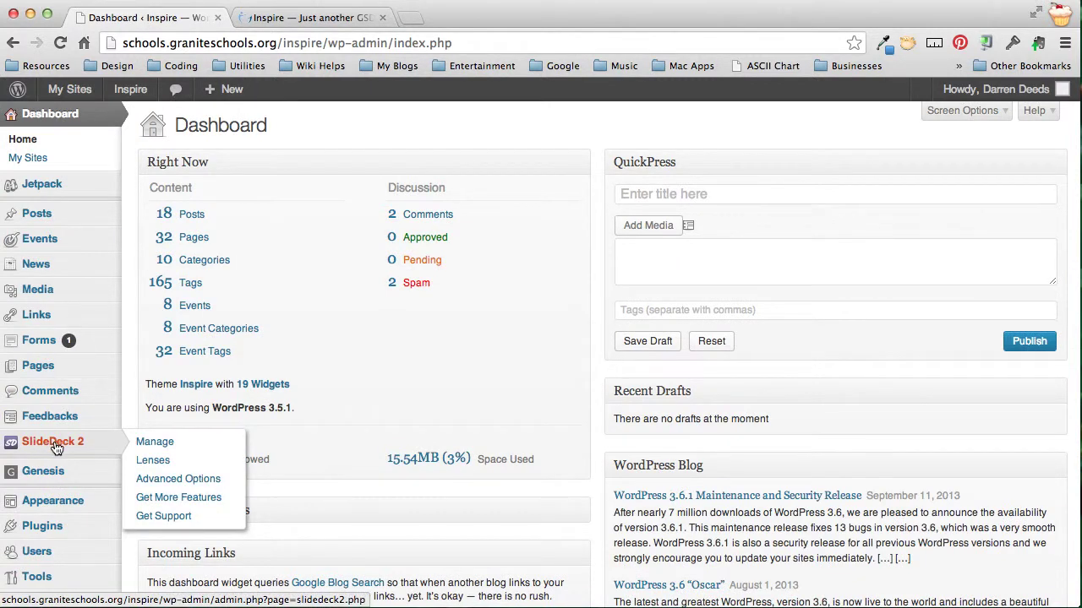
{"action": "left_click", "coordinate": [160, 443]}
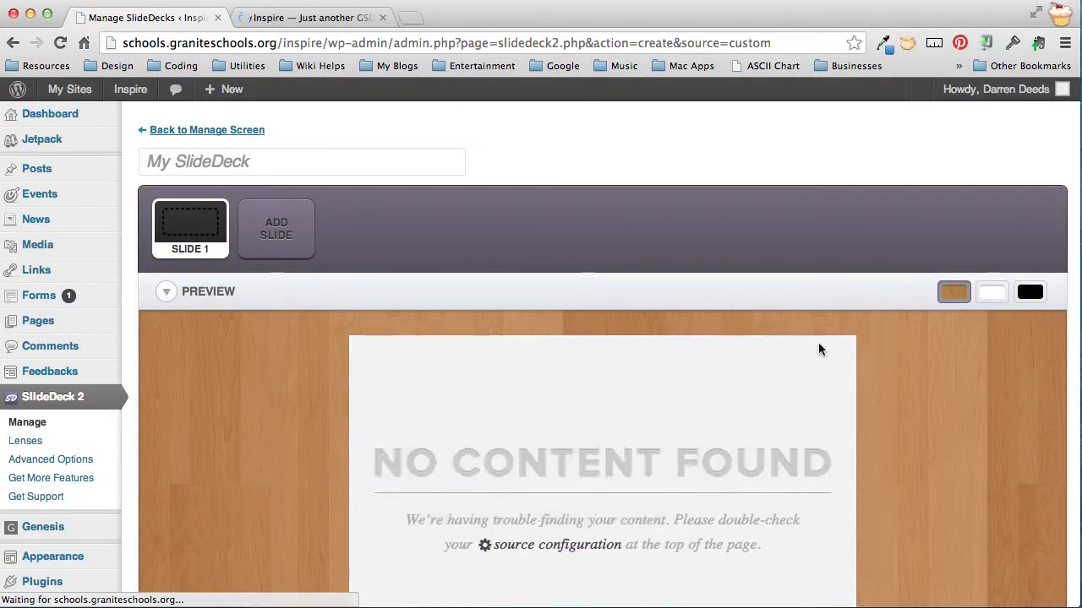
Look over the new SlideDeck's editing page and name the deck "Homepage Slider"
{"action": "scroll", "coordinate": [994, 371], "scroll_direction": "down", "scroll_amount": 5}
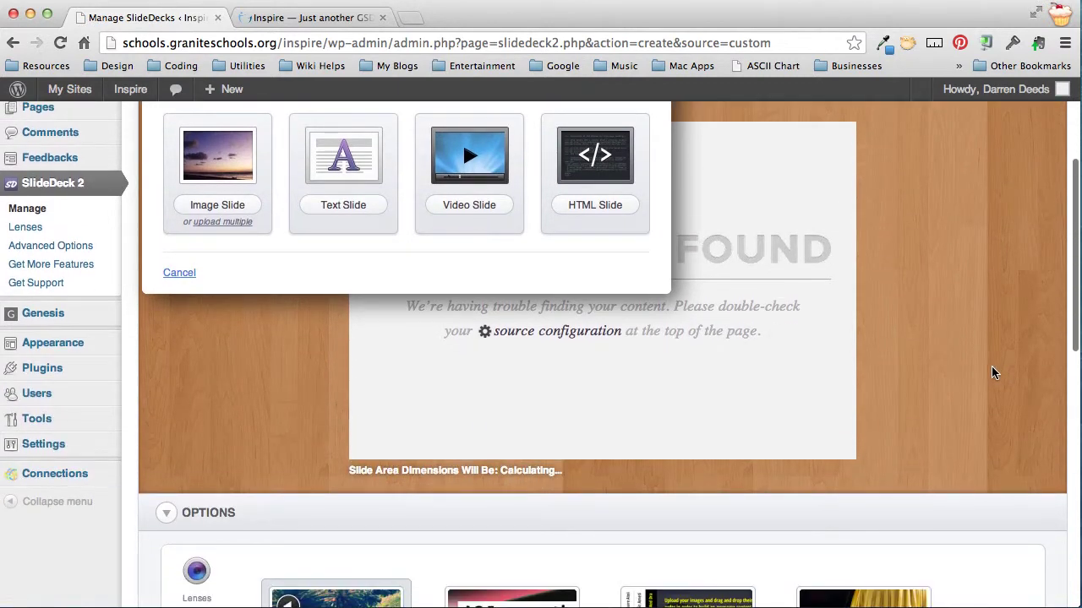
{"action": "scroll", "coordinate": [993, 372], "scroll_direction": "down", "scroll_amount": 5}
{"action": "scroll", "coordinate": [991, 373], "scroll_direction": "up", "scroll_amount": 9}
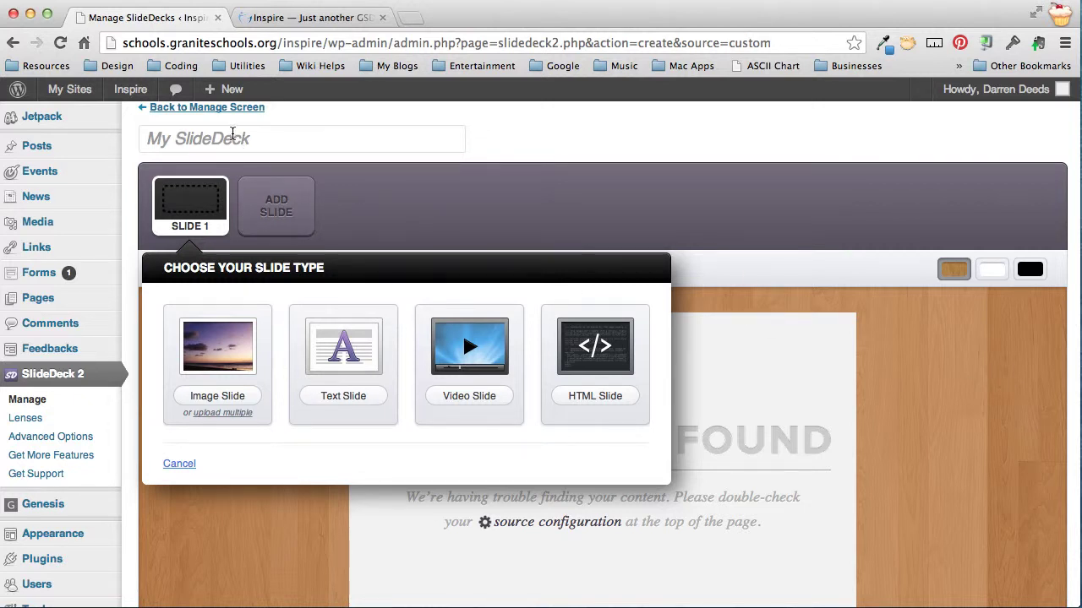
{"action": "left_click", "coordinate": [231, 138]}
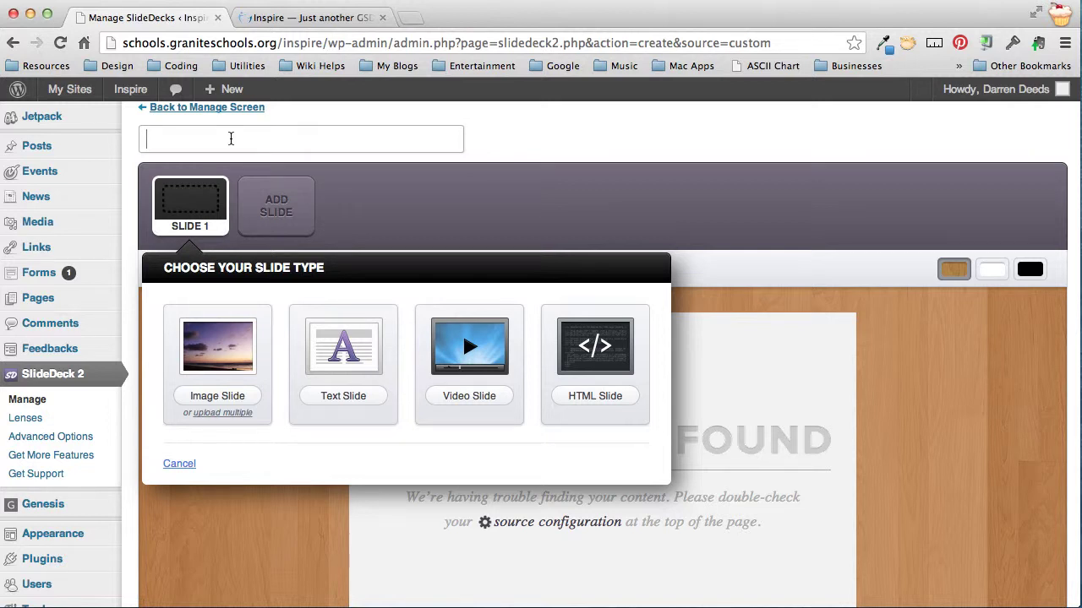
{"action": "type", "text": "Homepage Slider"}
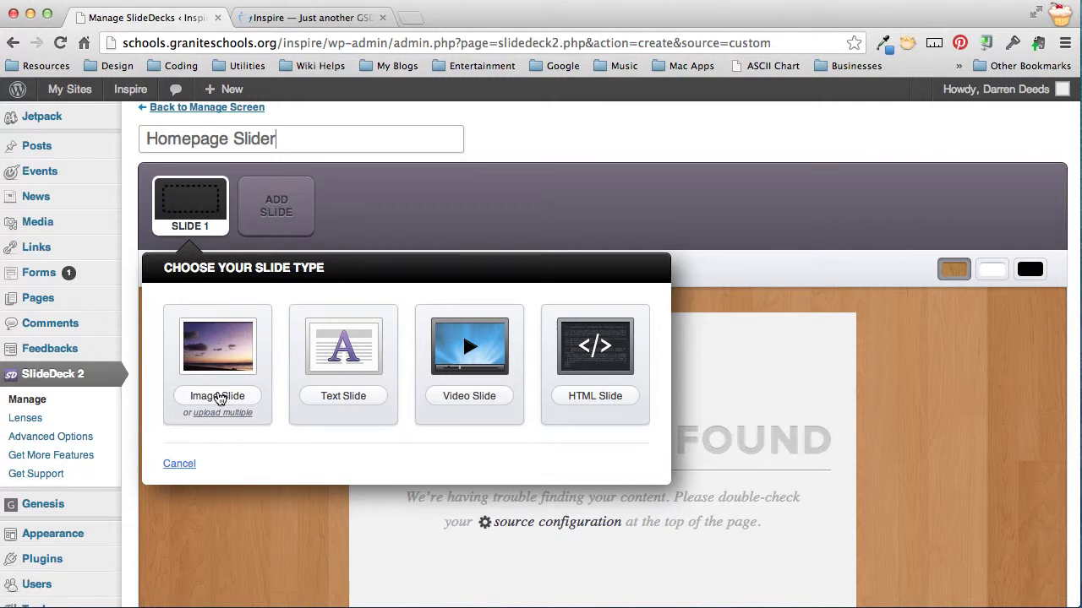
Make slide 1 an image slide and add the bonsai picture to it from the media library
{"action": "left_click", "coordinate": [219, 397]}
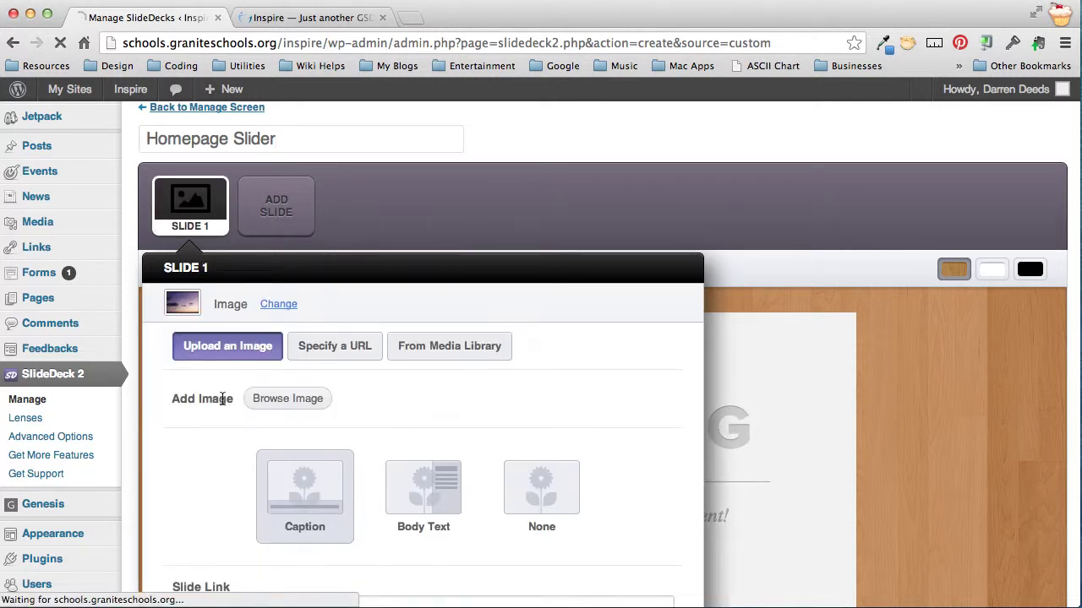
{"action": "scroll", "coordinate": [888, 473], "scroll_direction": "down", "scroll_amount": 3}
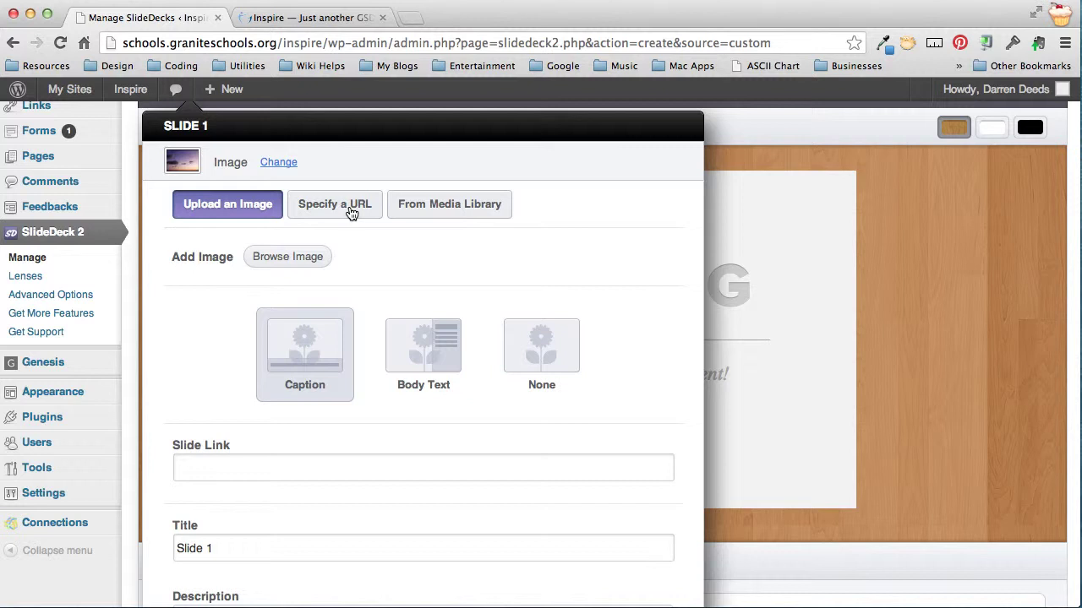
{"action": "left_click", "coordinate": [438, 213]}
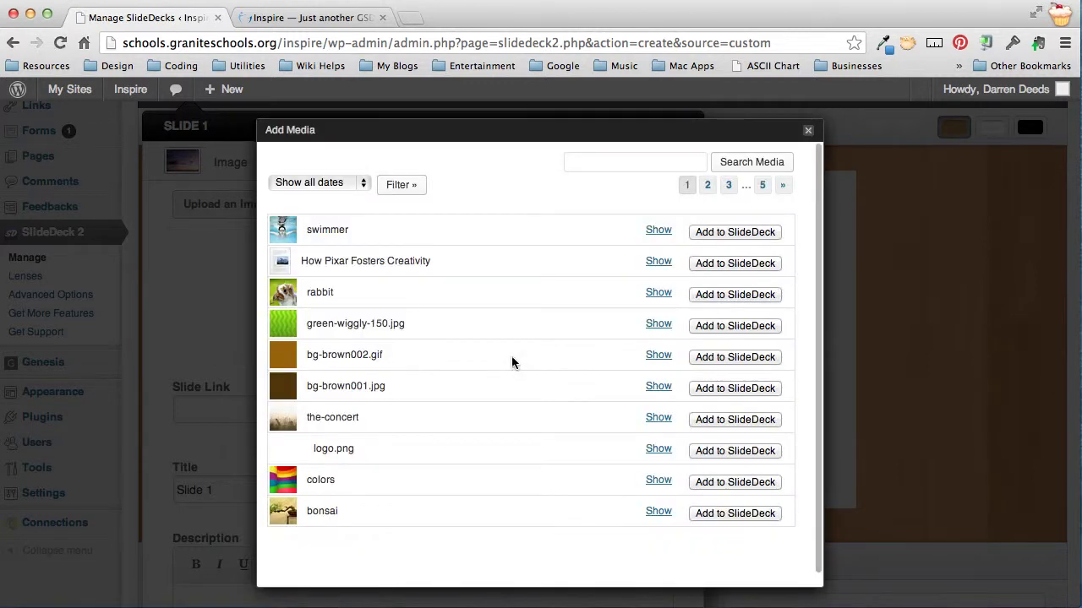
{"action": "scroll", "coordinate": [428, 372], "scroll_direction": "down", "scroll_amount": 3}
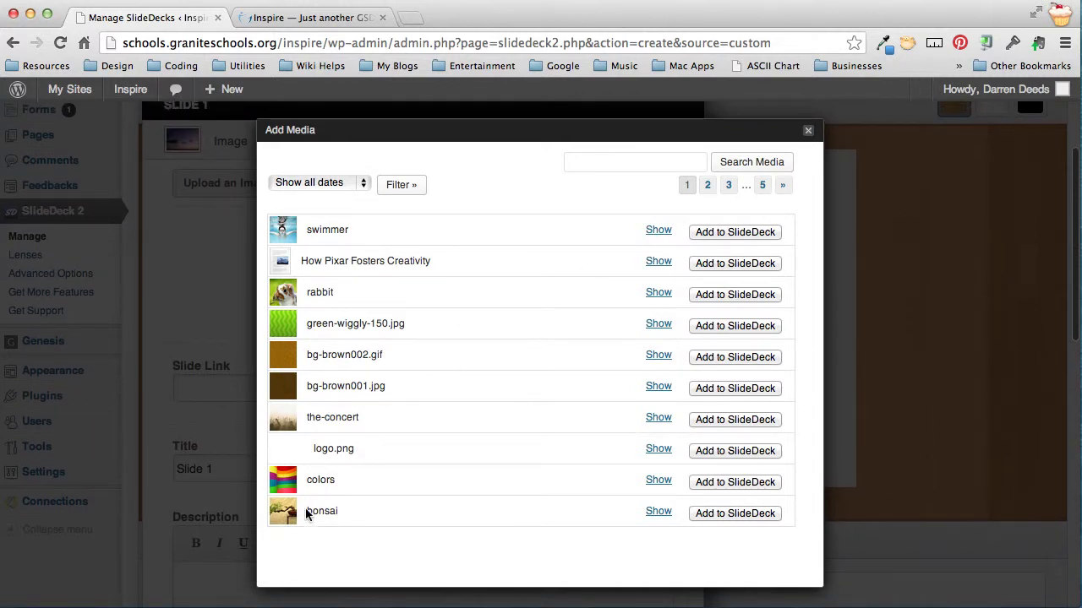
{"action": "left_click", "coordinate": [717, 515]}
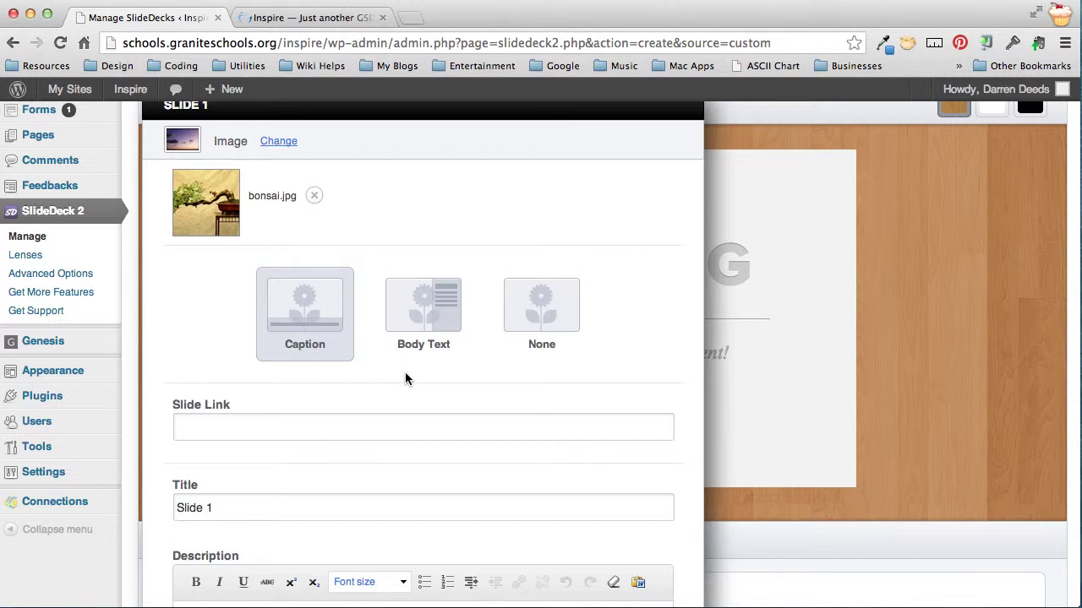
Check the text overlay on the Inspire homepage slider, and set slide 1's text layout to None
{"action": "scroll", "coordinate": [184, 369], "scroll_direction": "up", "scroll_amount": 2}
{"action": "scroll", "coordinate": [183, 366], "scroll_direction": "down", "scroll_amount": 1}
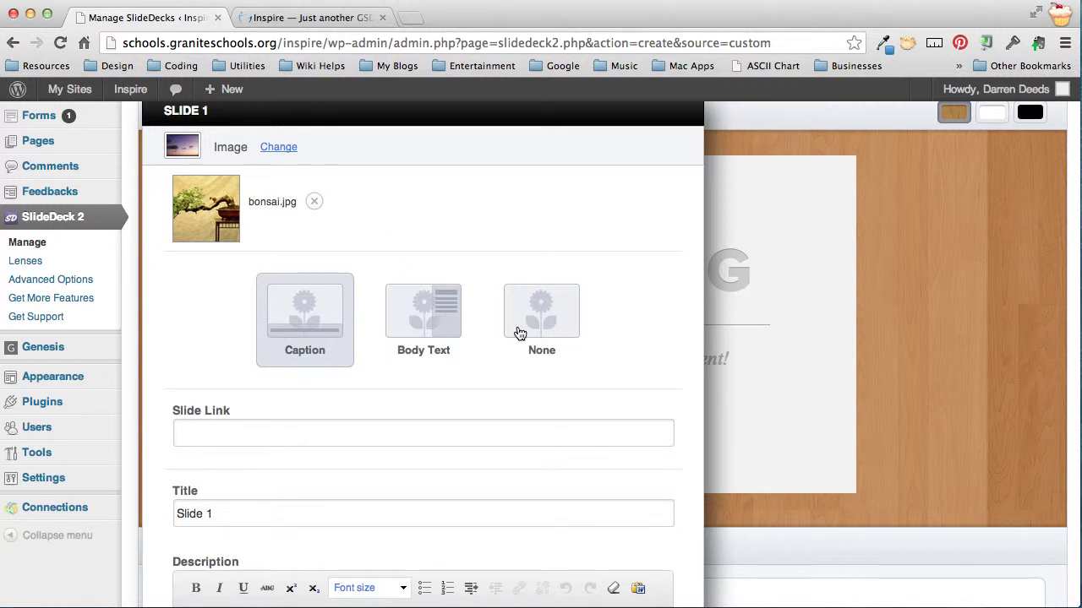
{"action": "left_click", "coordinate": [304, 18]}
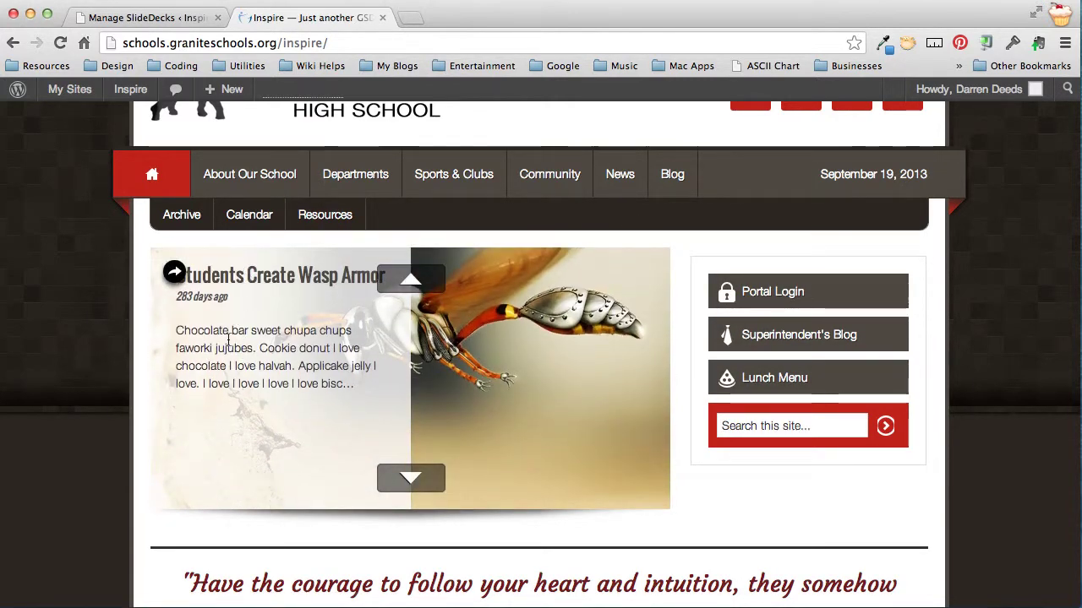
{"action": "left_click", "coordinate": [145, 18]}
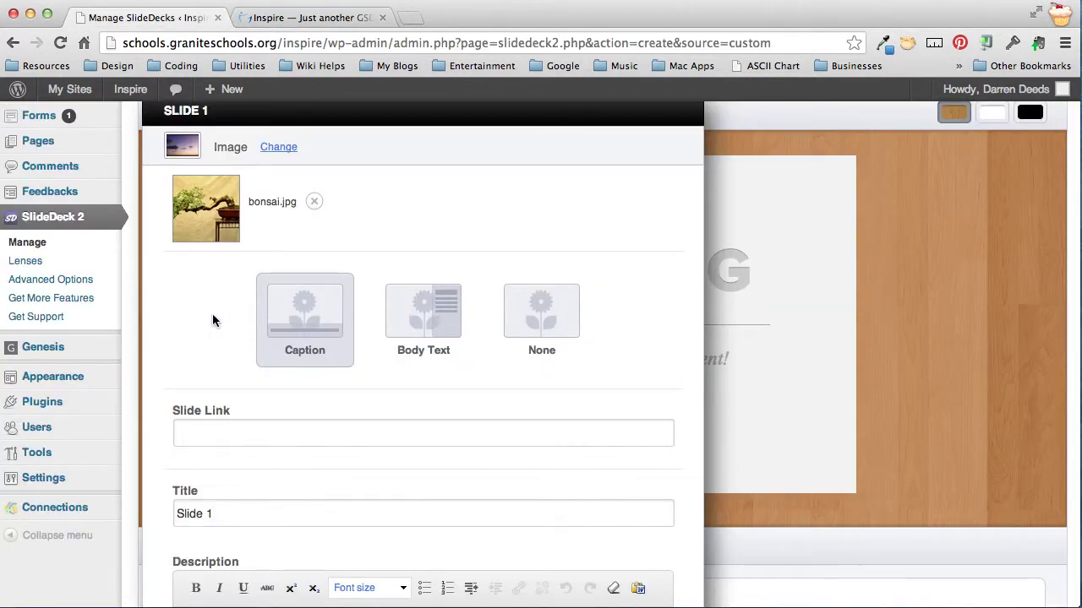
{"action": "scroll", "coordinate": [212, 320], "scroll_direction": "down", "scroll_amount": 1}
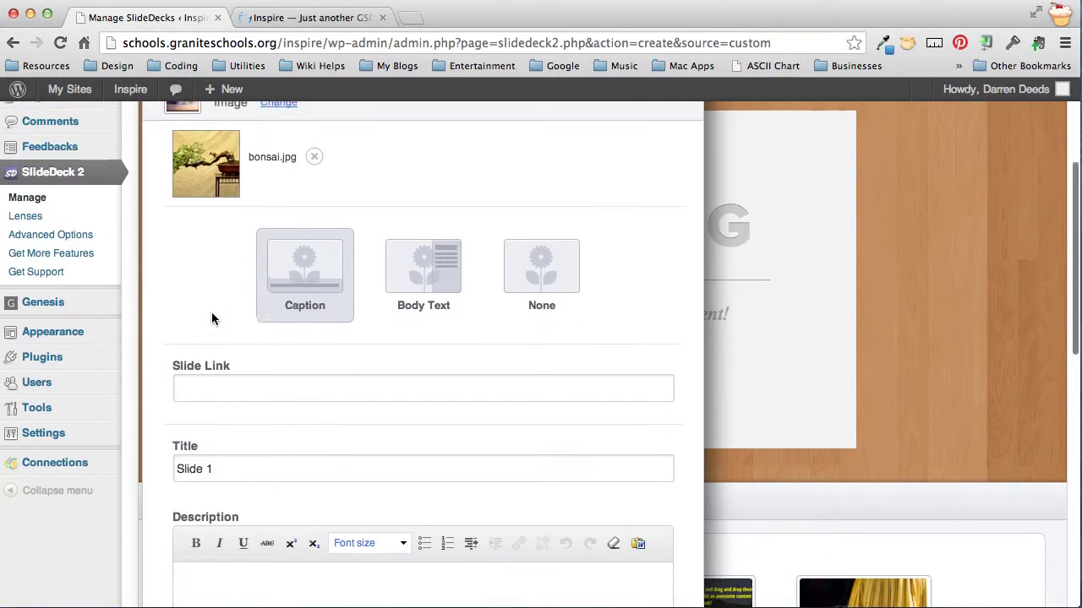
{"action": "left_click", "coordinate": [555, 278]}
{"action": "scroll", "coordinate": [344, 405], "scroll_direction": "down", "scroll_amount": 1}
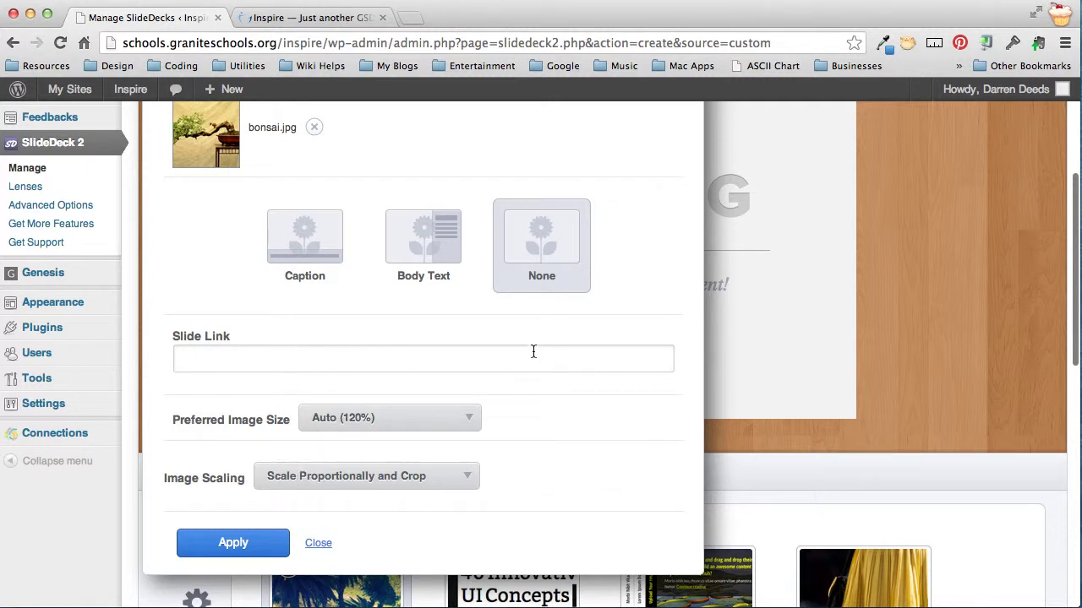
Try the Body Text, Caption and None text layouts on slide 1, and settle on Caption
{"action": "left_click", "coordinate": [435, 263]}
{"action": "scroll", "coordinate": [347, 431], "scroll_direction": "down", "scroll_amount": 2}
{"action": "scroll", "coordinate": [341, 452], "scroll_direction": "down", "scroll_amount": 2}
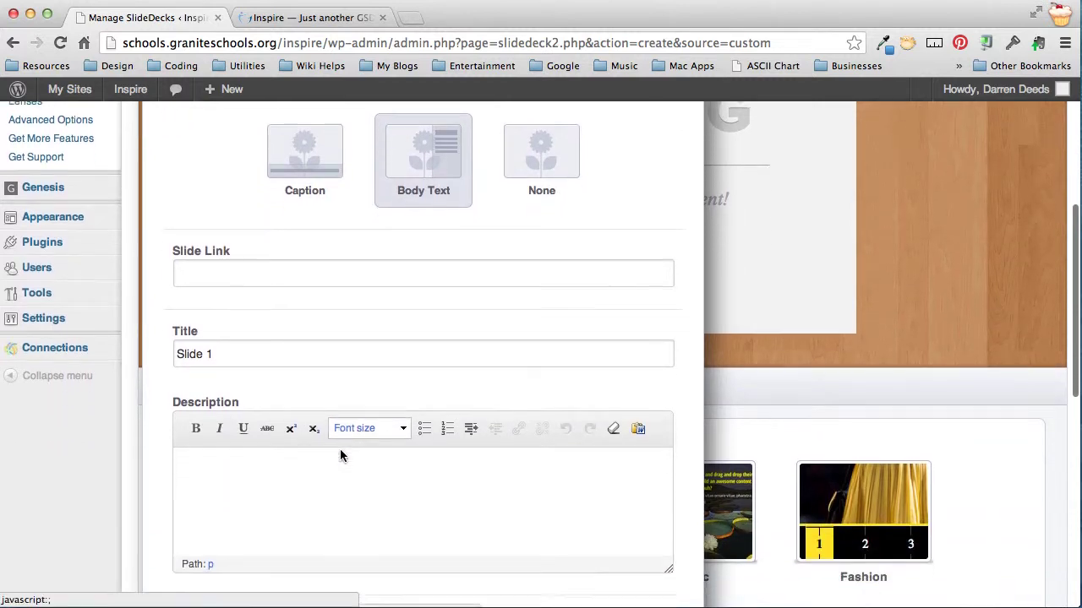
{"action": "left_click", "coordinate": [321, 141]}
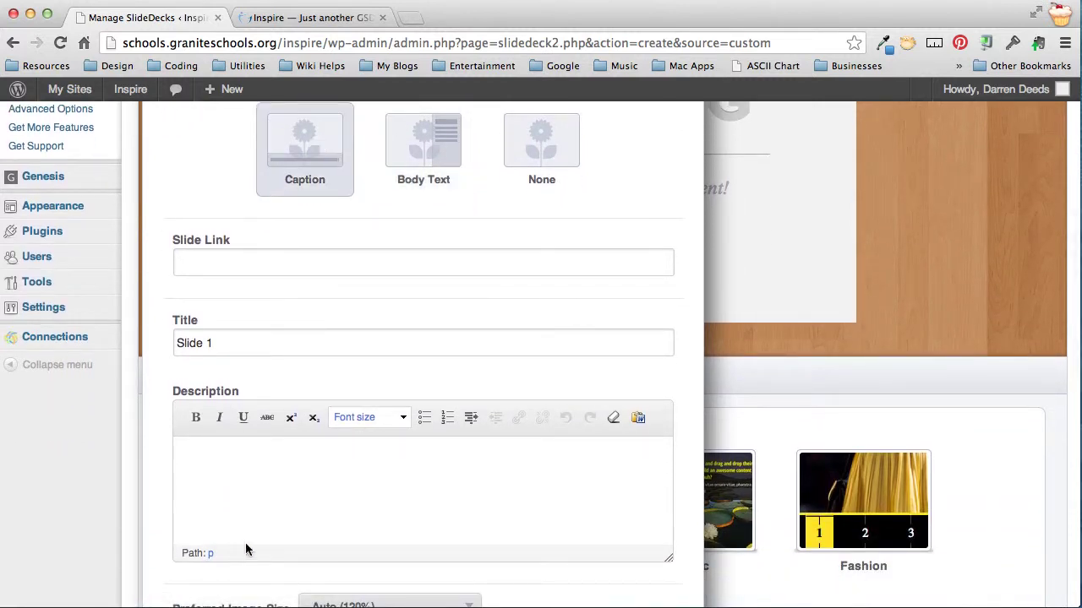
{"action": "scroll", "coordinate": [245, 543], "scroll_direction": "down", "scroll_amount": 4}
{"action": "scroll", "coordinate": [246, 541], "scroll_direction": "up", "scroll_amount": 4}
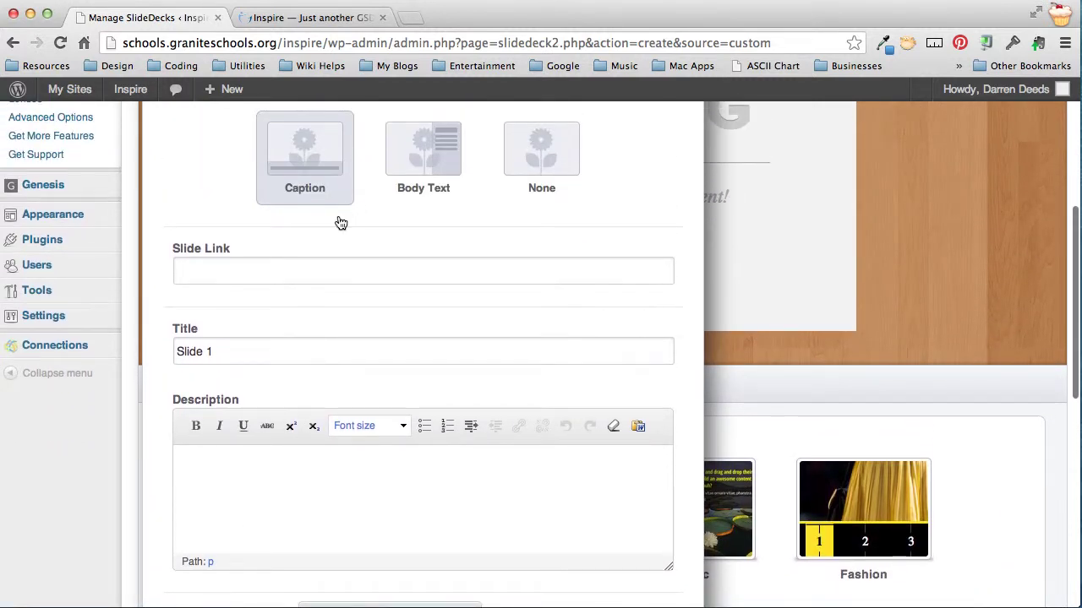
{"action": "left_click", "coordinate": [537, 166]}
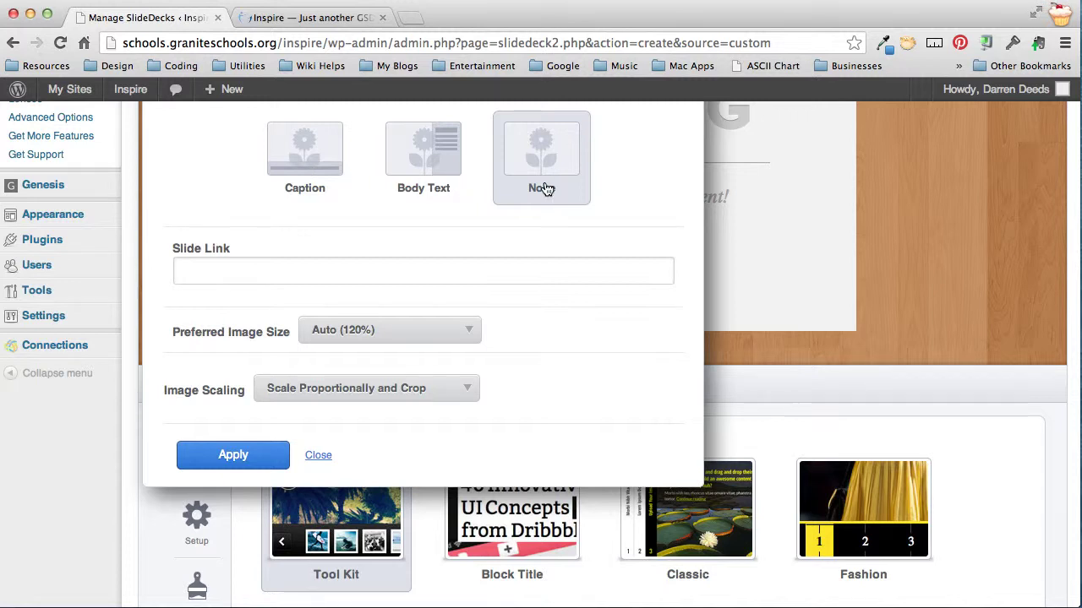
{"action": "left_click", "coordinate": [329, 170]}
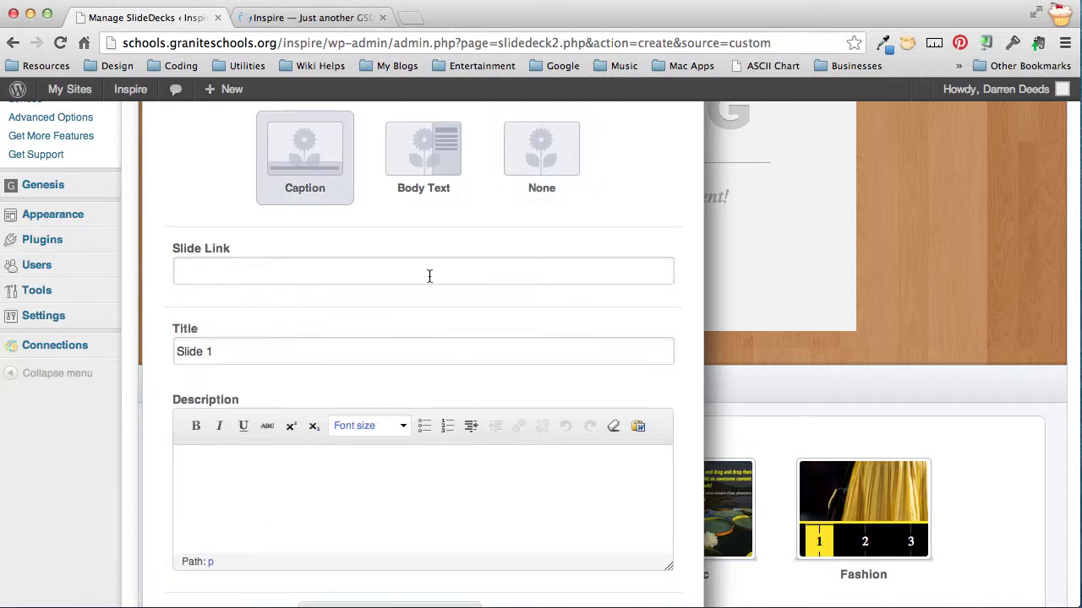
Replace slide 1's title with "This the slide title: Bonsai!"
{"action": "scroll", "coordinate": [430, 276], "scroll_direction": "down", "scroll_amount": 1}
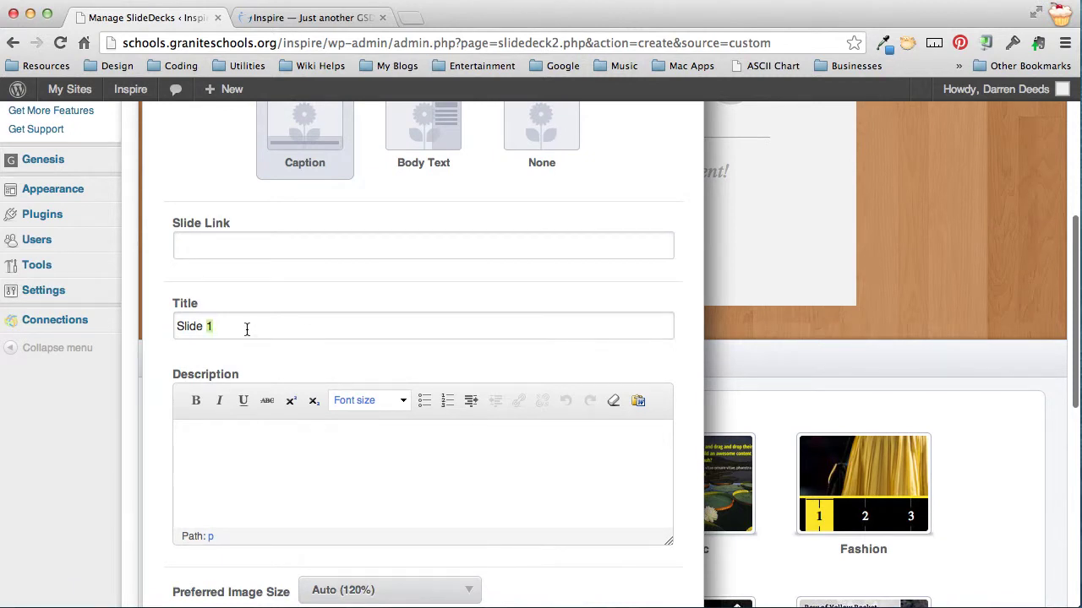
{"action": "triple_click", "coordinate": [247, 329]}
{"action": "type", "text": "THis is "}
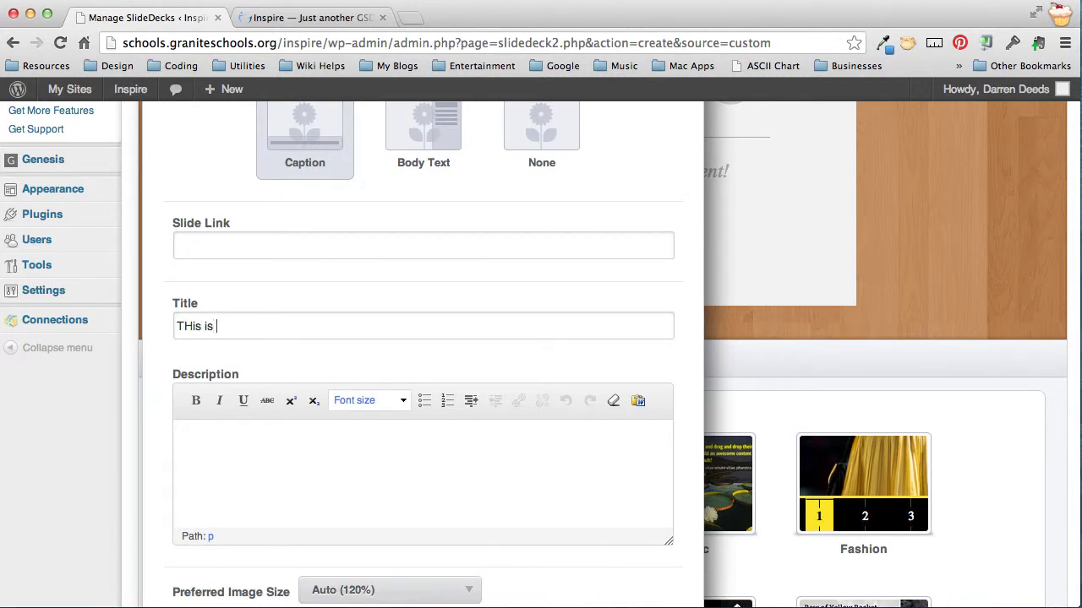
{"action": "type", "text": "s the slide title"}
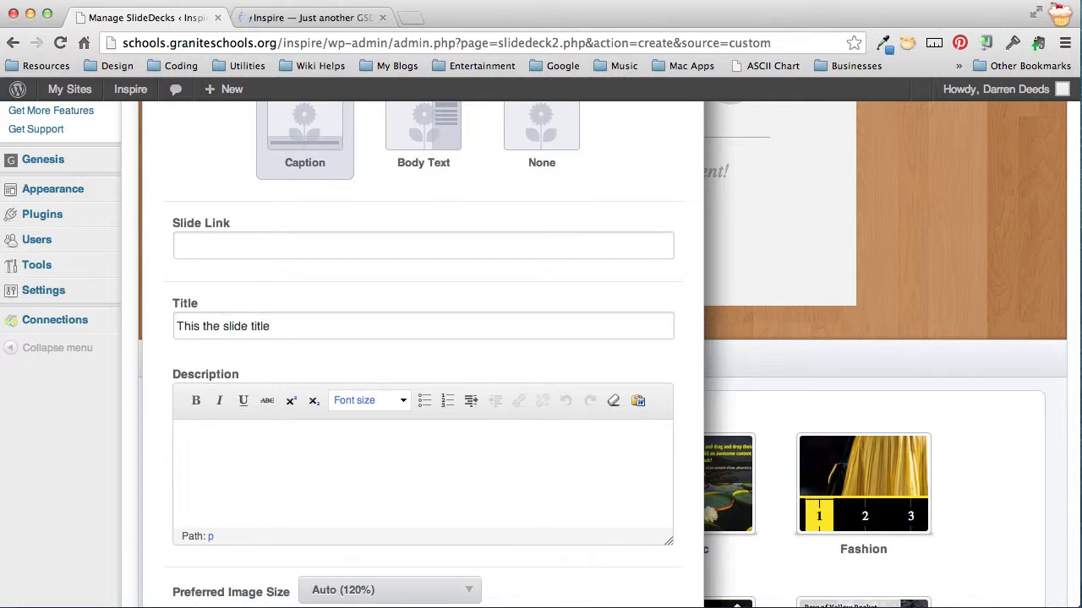
{"action": "type", "text": ": Bon"}
{"action": "type", "text": "sai"}
Enter "This is the slide's description." as slide 1's description
{"action": "type", "text": "This is the slide's d"}
{"action": "type", "text": "esc"}
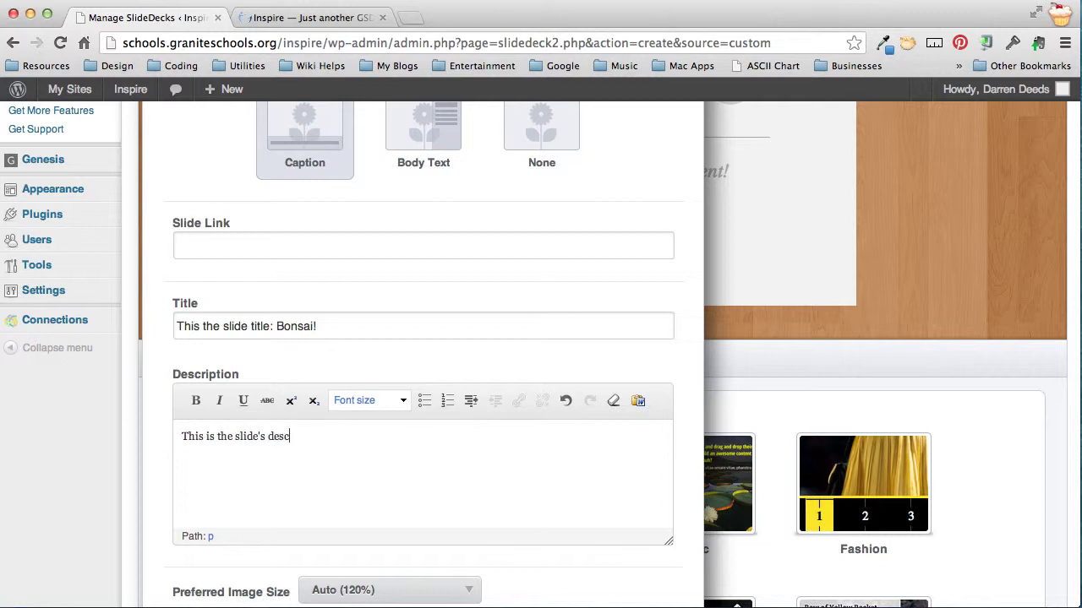
{"action": "type", "text": "ription."}
Look through the Preferred Image Size choices for slide 1 without picking a different one
{"action": "scroll", "coordinate": [157, 363], "scroll_direction": "down", "scroll_amount": 3}
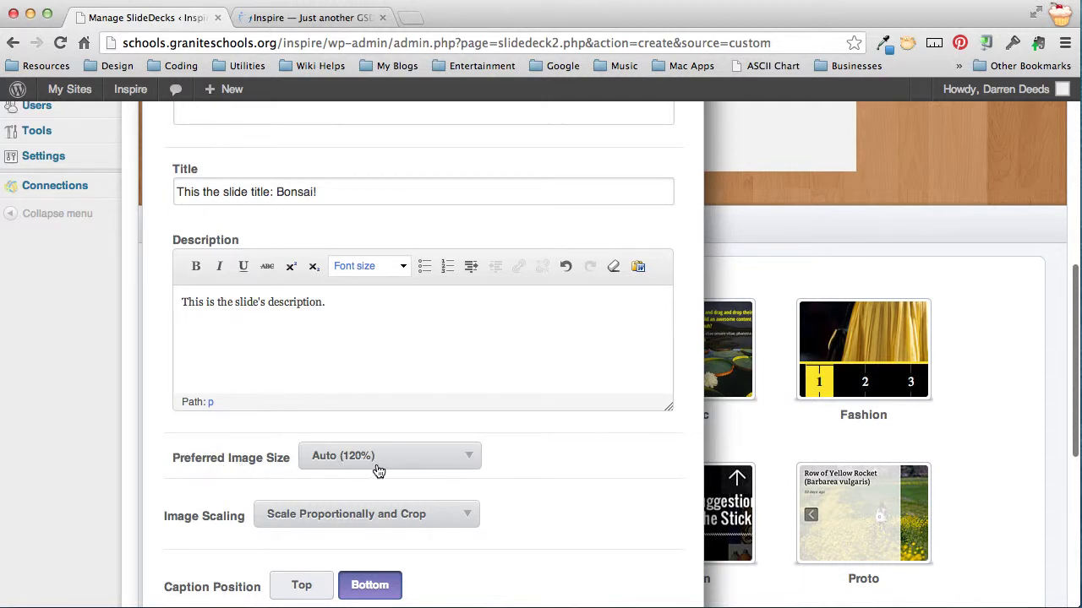
{"action": "left_click", "coordinate": [470, 464]}
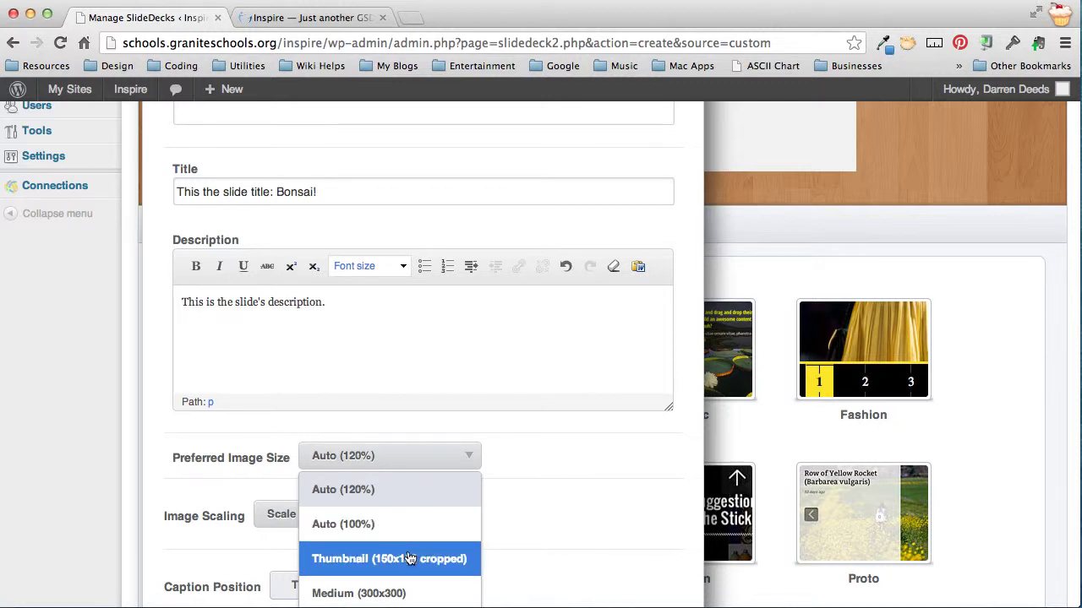
{"action": "scroll", "coordinate": [374, 592], "scroll_direction": "down", "scroll_amount": 2}
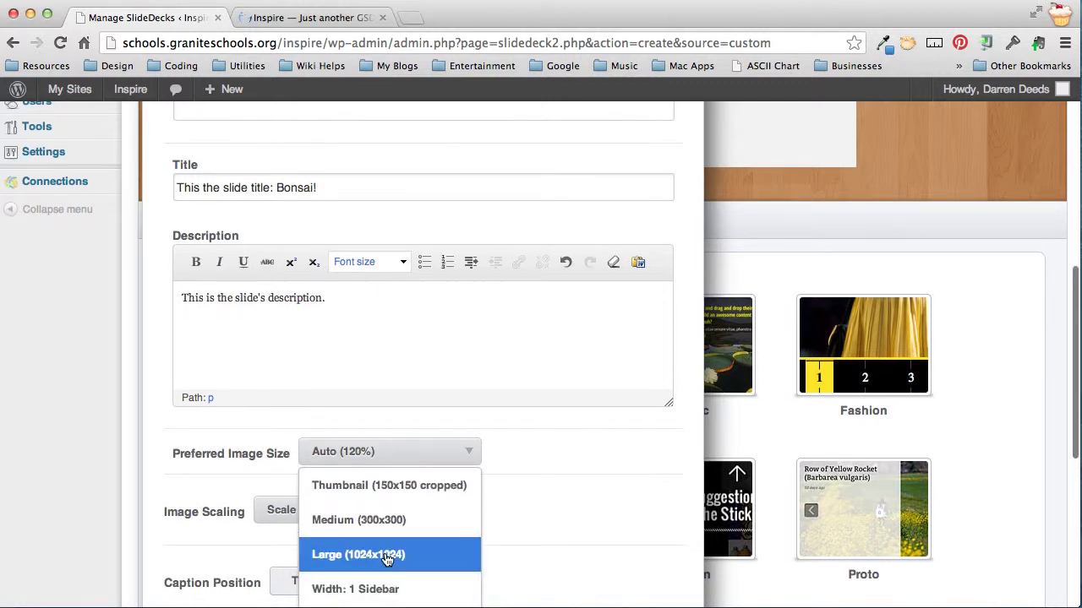
{"action": "left_click", "coordinate": [546, 461]}
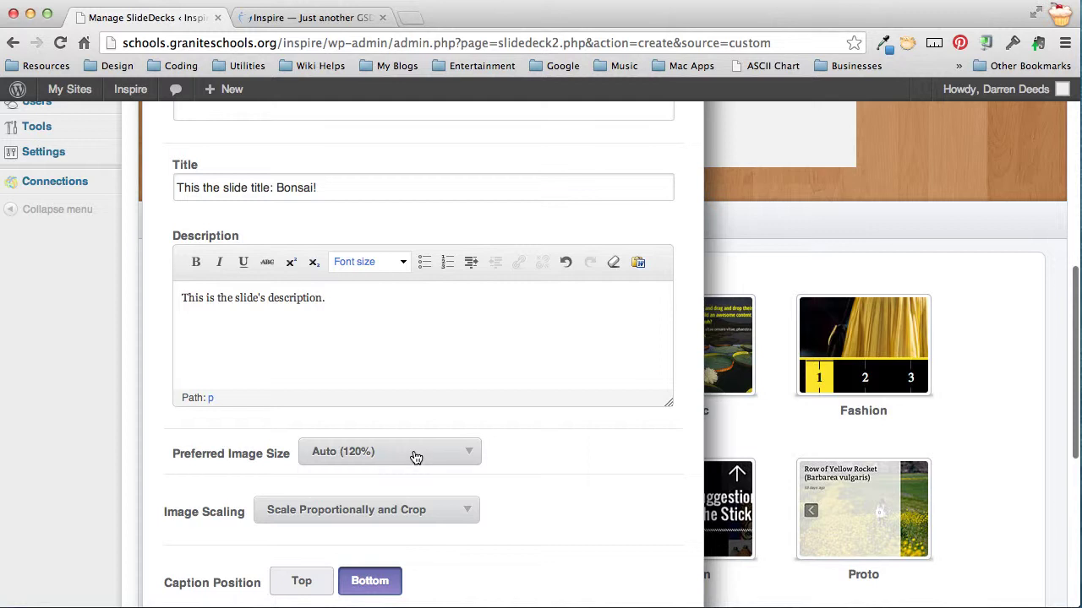
{"action": "left_click", "coordinate": [467, 457]}
{"action": "scroll", "coordinate": [431, 517], "scroll_direction": "up", "scroll_amount": 3}
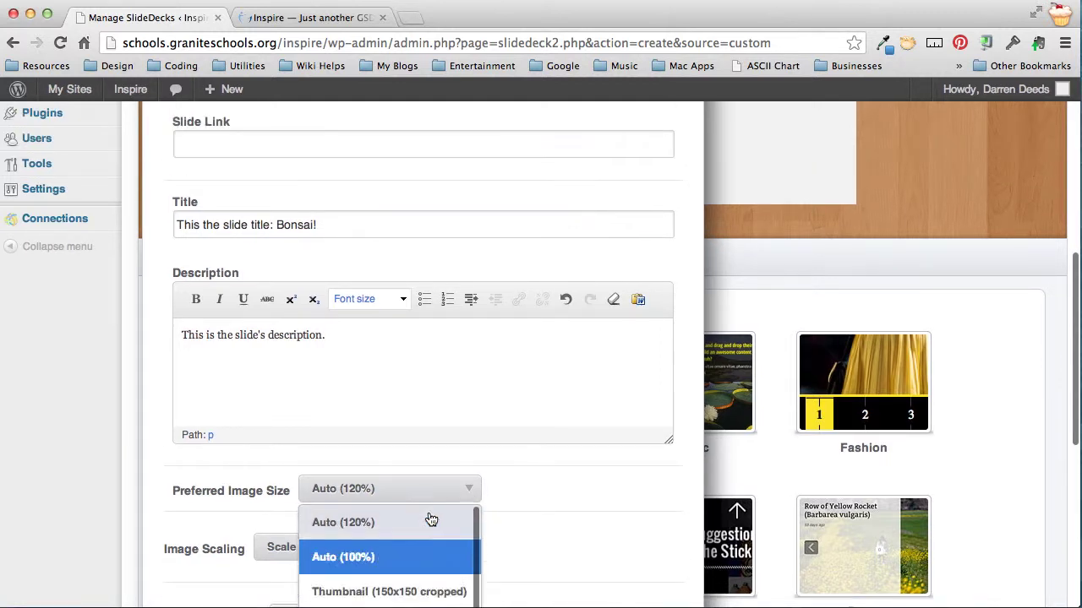
{"action": "left_click", "coordinate": [543, 510]}
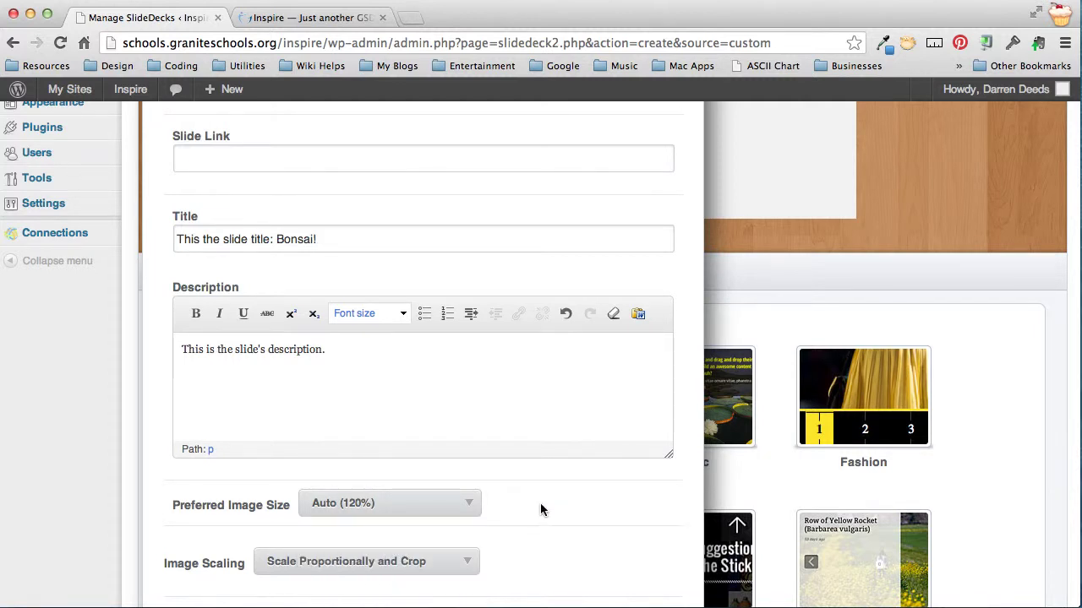
Look at the Image Scaling choices for slide 1 and close the list without changing the selection
{"action": "scroll", "coordinate": [541, 509], "scroll_direction": "down", "scroll_amount": 4}
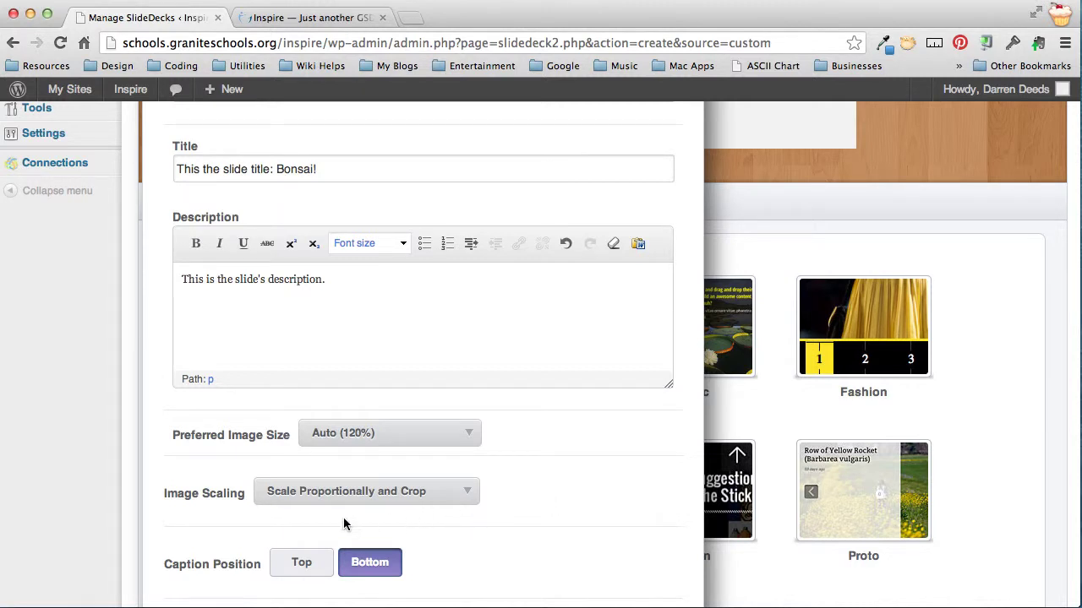
{"action": "left_click", "coordinate": [462, 495]}
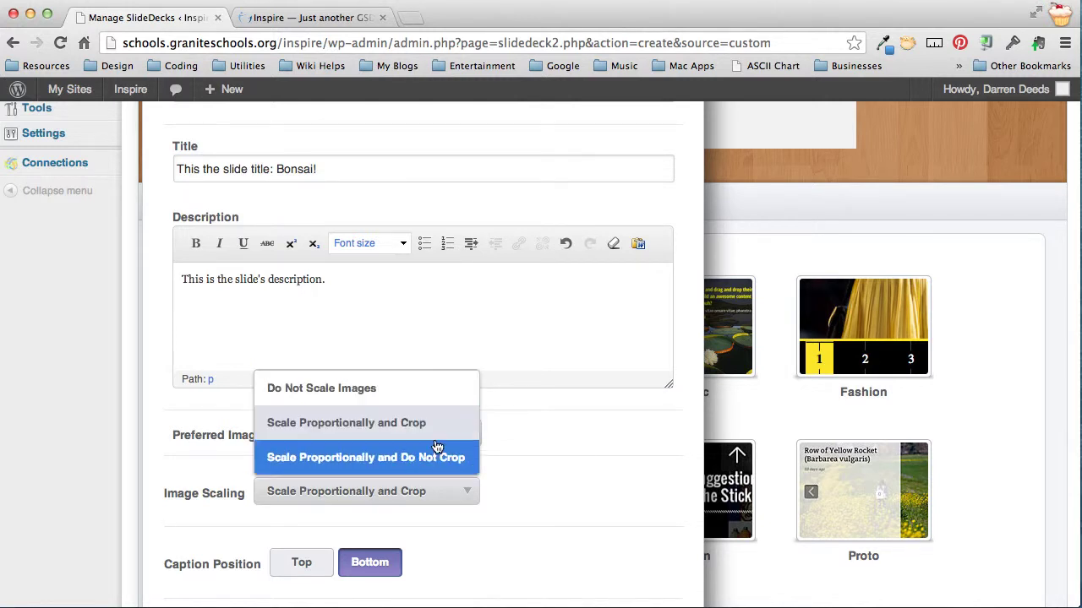
{"action": "left_click", "coordinate": [539, 451]}
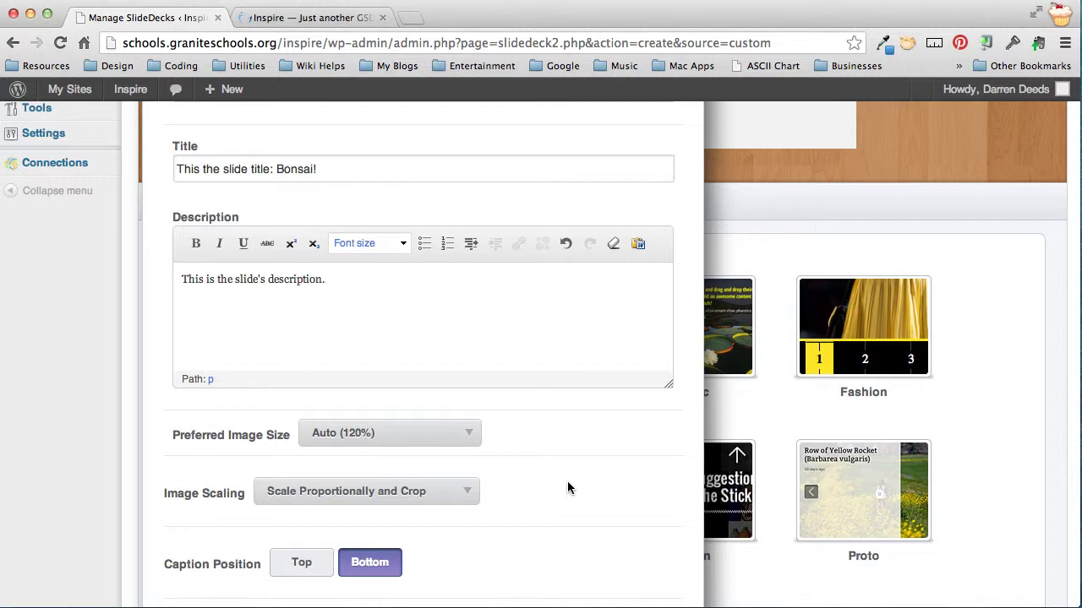
Apply slide 1's caption settings and save the Homepage Slider deck
{"action": "scroll", "coordinate": [555, 482], "scroll_direction": "down", "scroll_amount": 2}
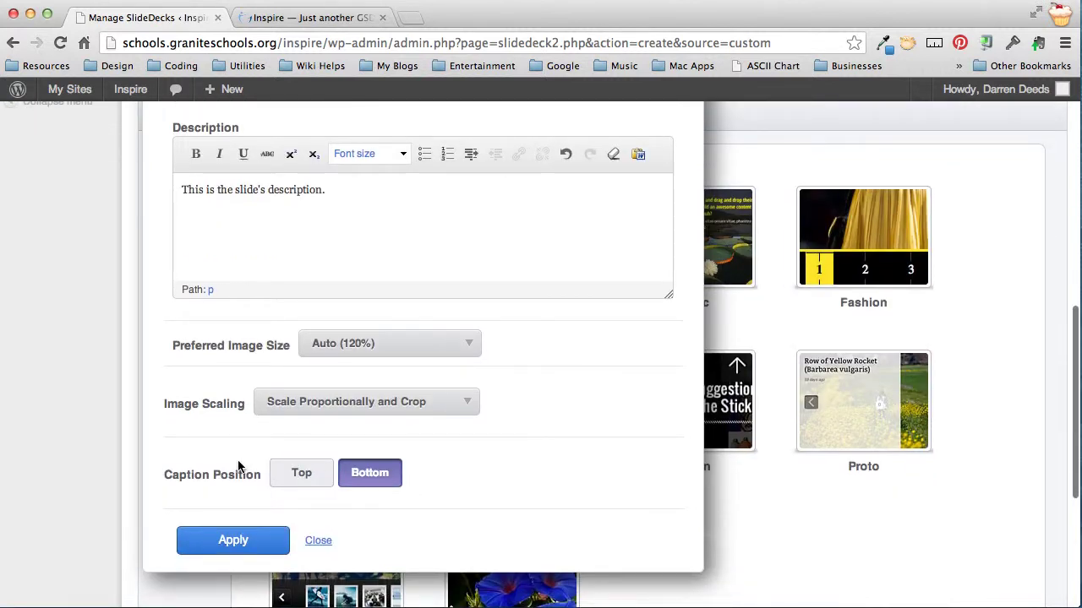
{"action": "left_click", "coordinate": [235, 542]}
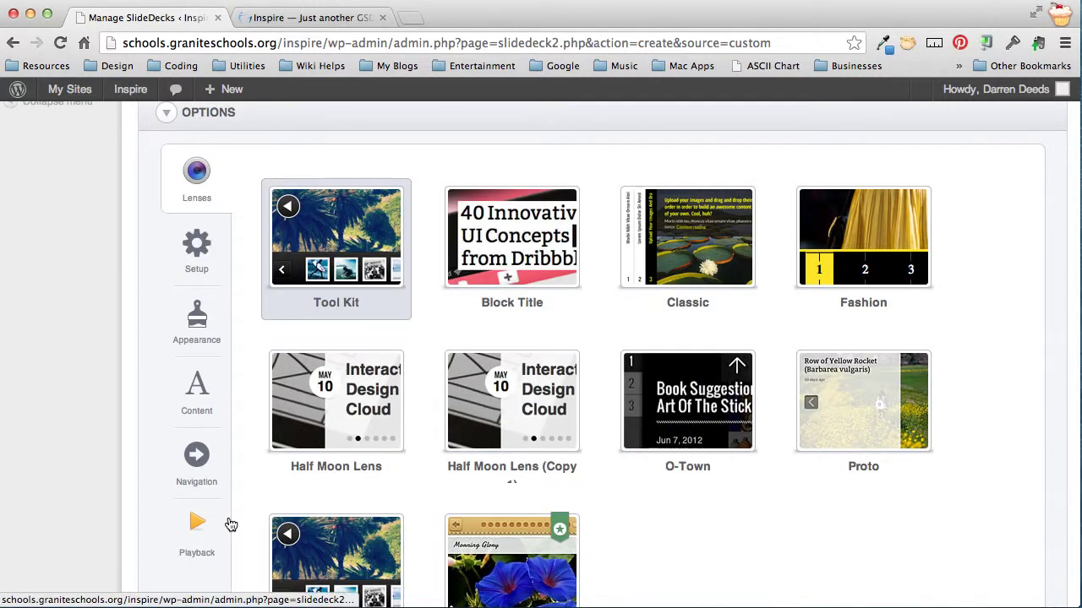
{"action": "scroll", "coordinate": [230, 525], "scroll_direction": "up", "scroll_amount": 5}
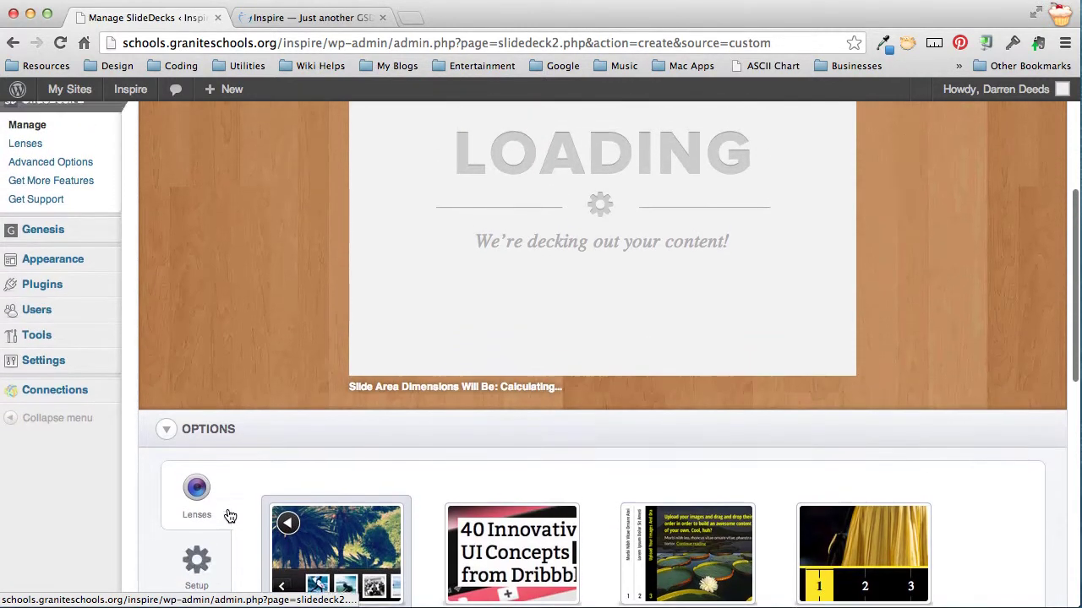
{"action": "scroll", "coordinate": [229, 511], "scroll_direction": "up", "scroll_amount": 2}
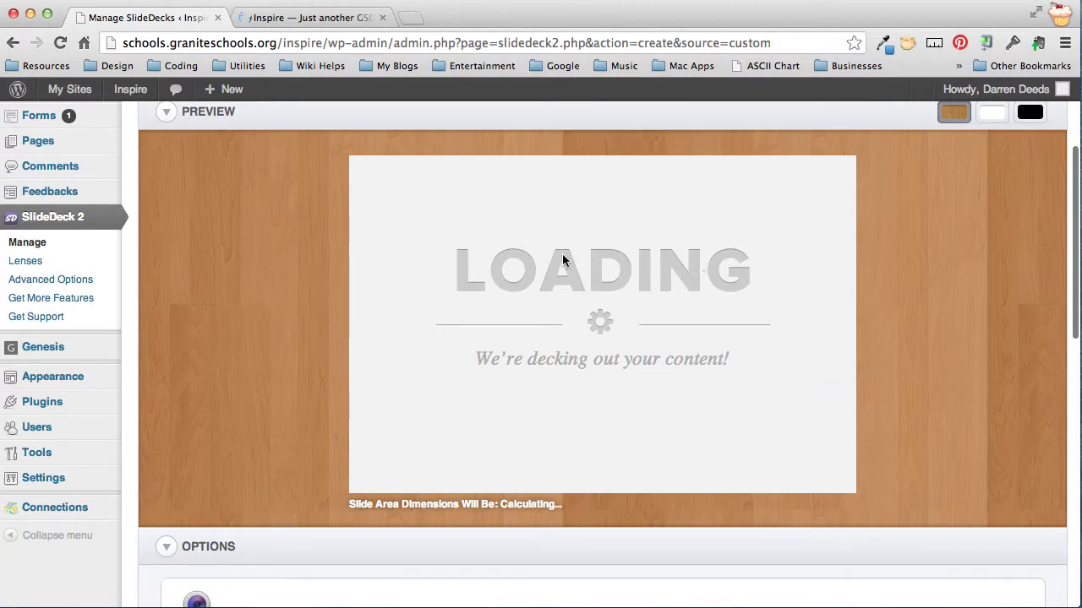
{"action": "scroll", "coordinate": [575, 355], "scroll_direction": "up", "scroll_amount": 2}
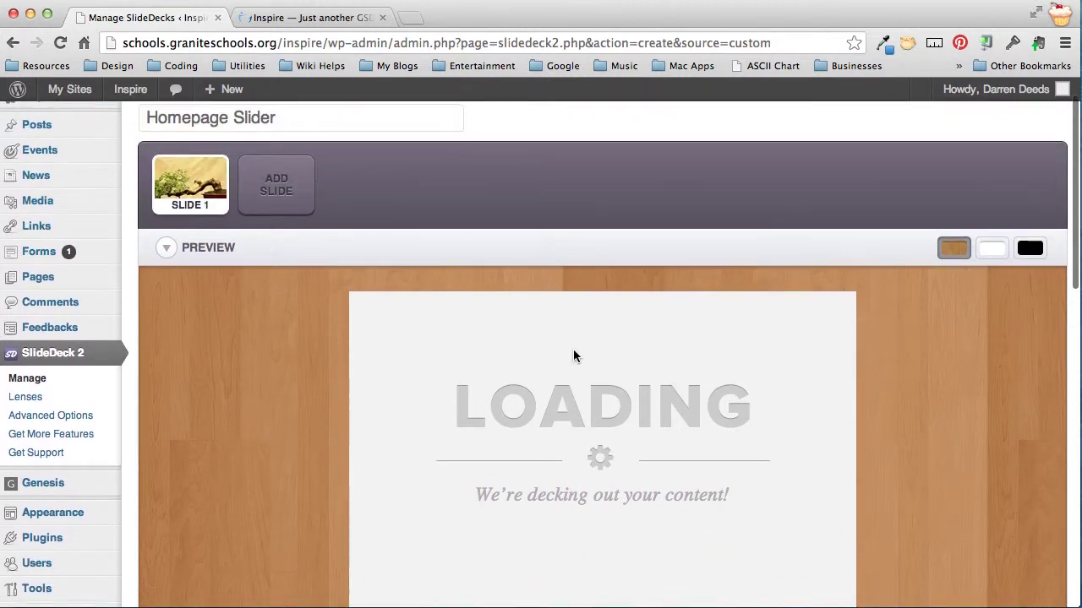
{"action": "scroll", "coordinate": [542, 359], "scroll_direction": "down", "scroll_amount": 10}
{"action": "left_click", "coordinate": [234, 507]}
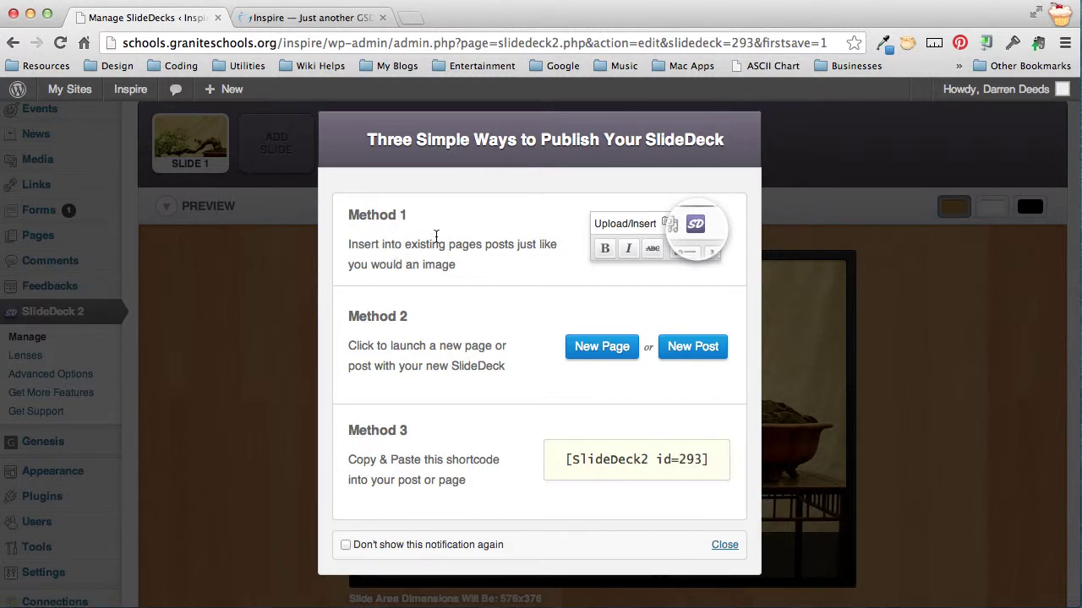
Review the three ways to publish the SlideDeck, highlight the Method 3 shortcode, close the notice and check the slide preview
{"action": "scroll", "coordinate": [456, 408], "scroll_direction": "down", "scroll_amount": 1}
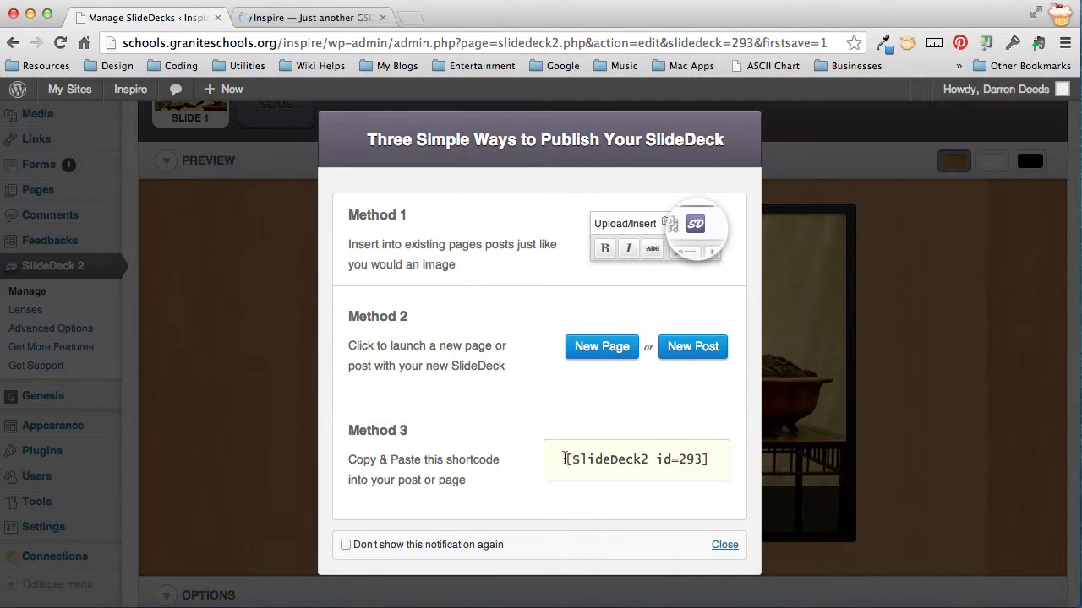
{"action": "left_click_drag", "start_coordinate": [564, 462], "coordinate": [717, 459]}
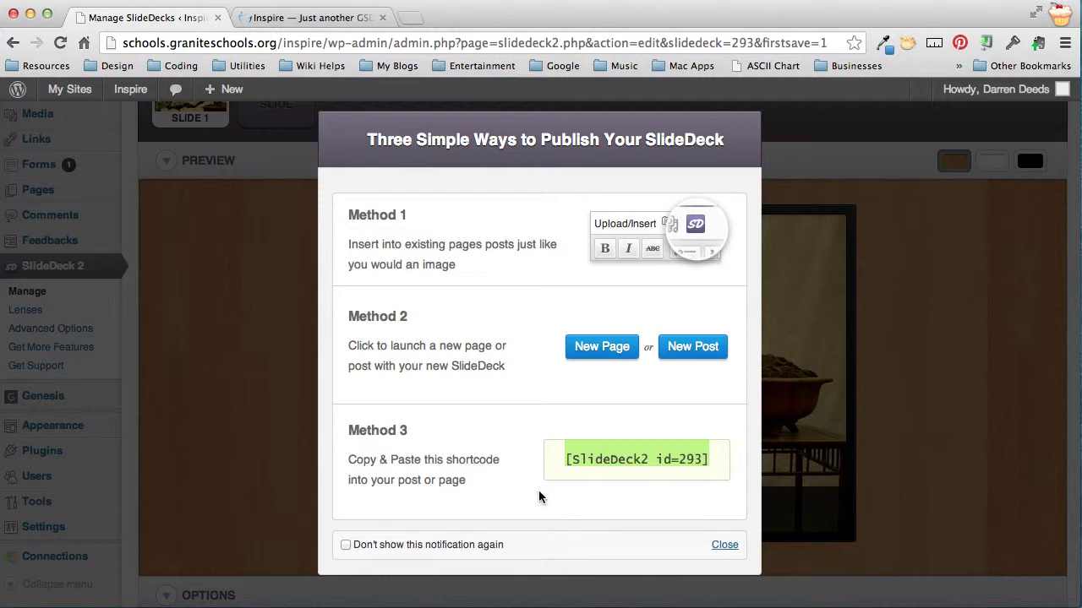
{"action": "left_click", "coordinate": [717, 546]}
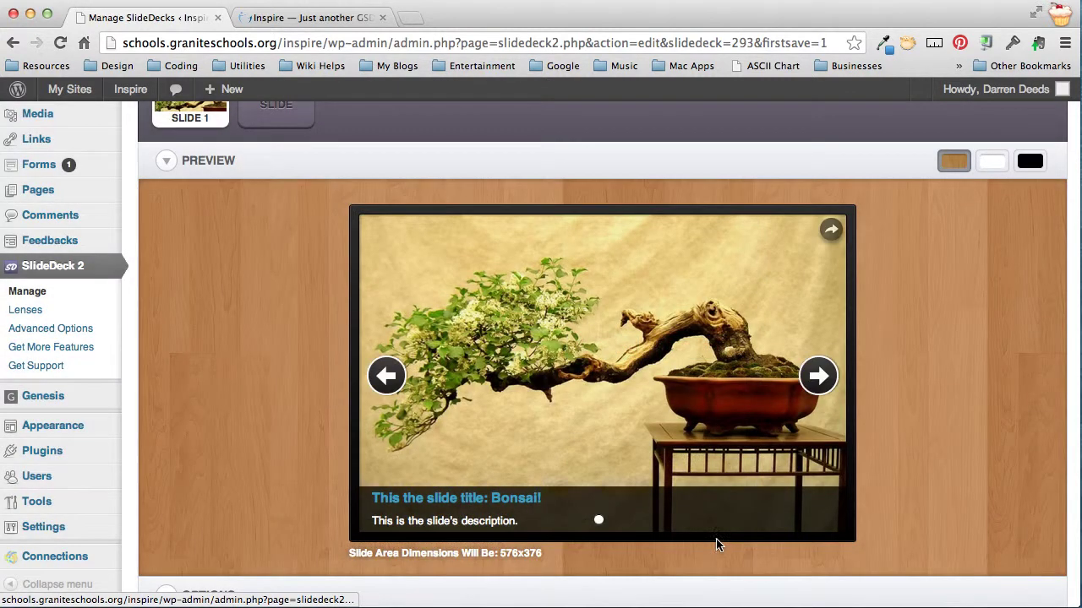
{"action": "scroll", "coordinate": [208, 438], "scroll_direction": "down", "scroll_amount": 1}
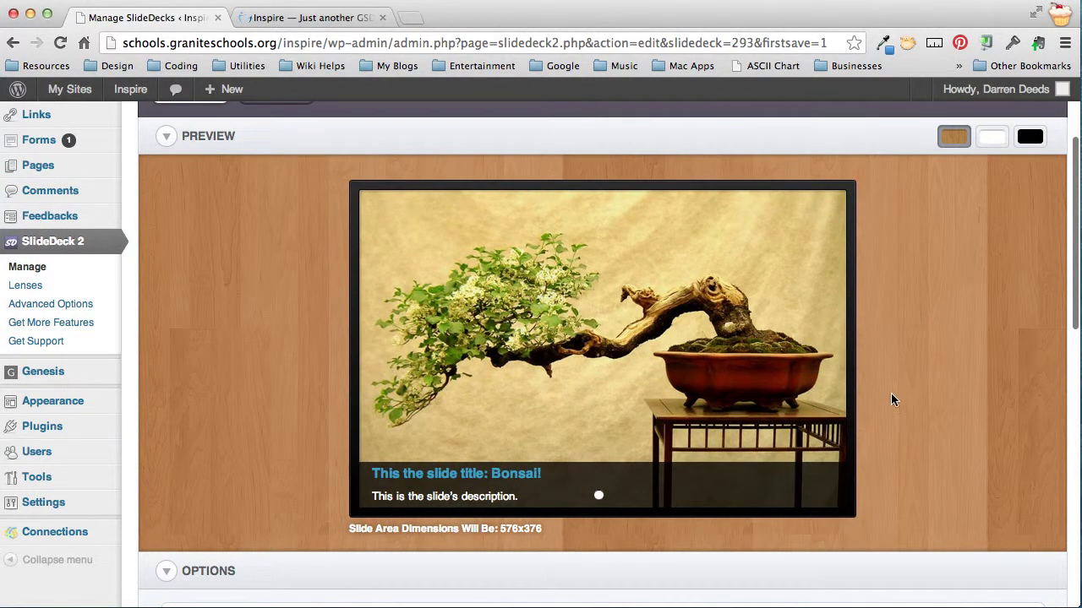
Add a second slide to the deck as an image slide
{"action": "scroll", "coordinate": [901, 393], "scroll_direction": "up", "scroll_amount": 3}
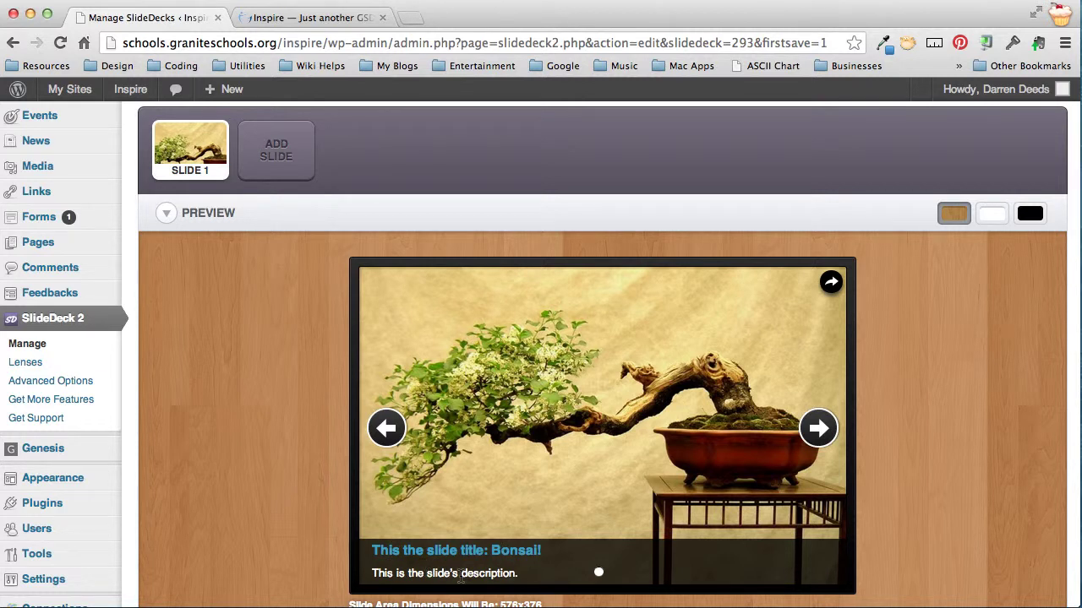
{"action": "left_click", "coordinate": [273, 157]}
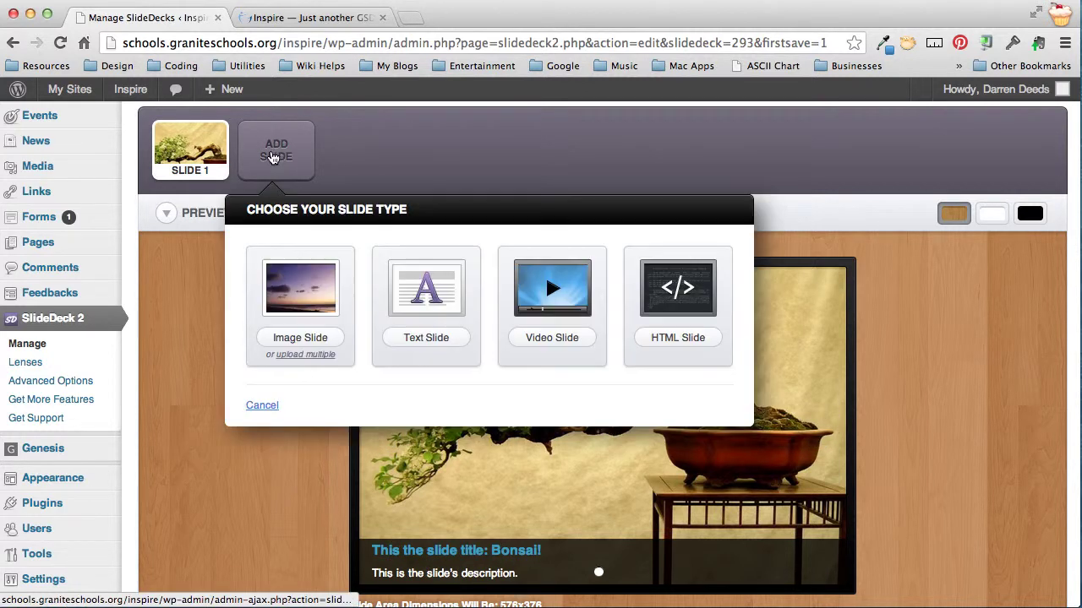
{"action": "left_click", "coordinate": [301, 340]}
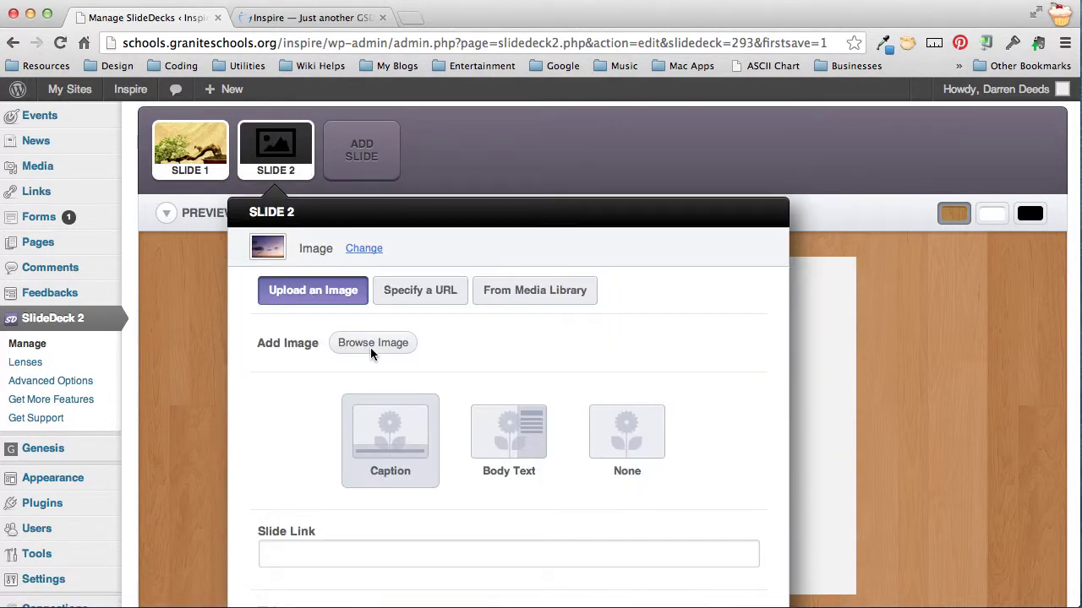
Upload kittens.jpg from the 1000xMisc pictures folder as the image for slide 2
{"action": "left_click", "coordinate": [385, 344]}
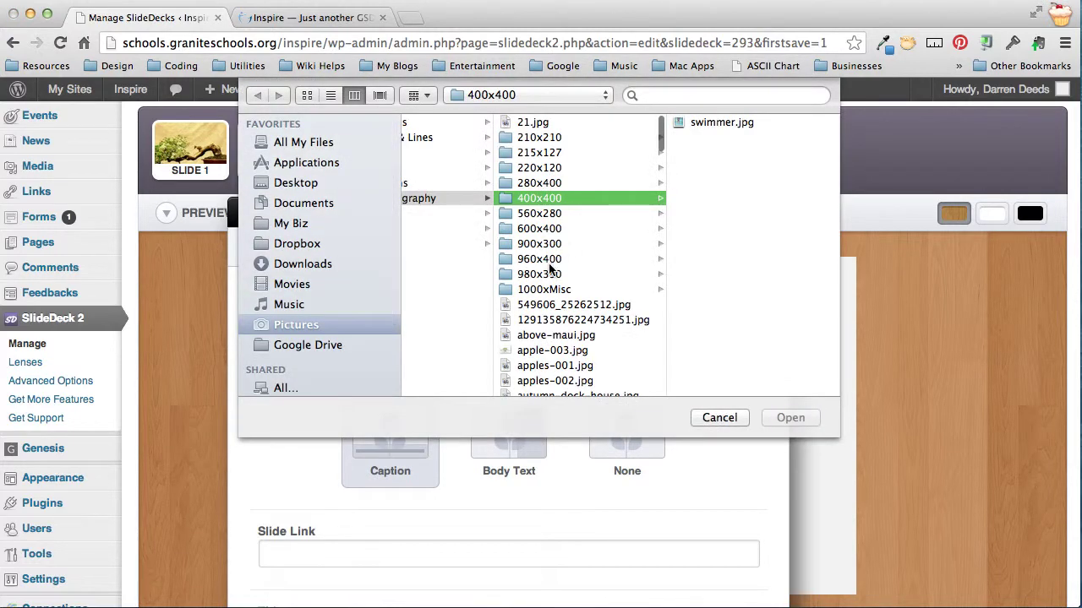
{"action": "left_click", "coordinate": [553, 289]}
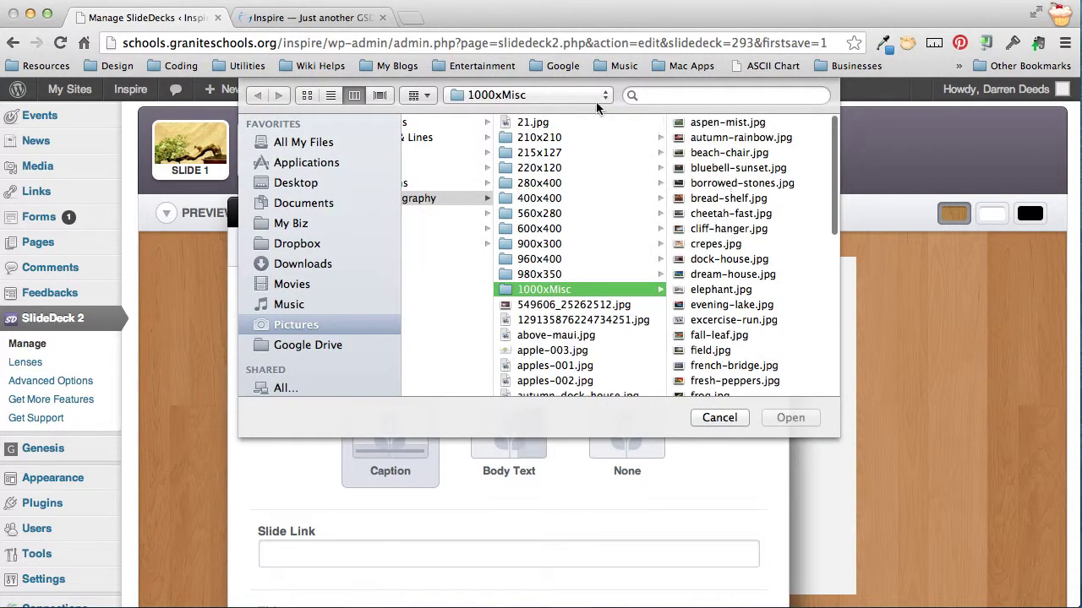
{"action": "left_click", "coordinate": [309, 96]}
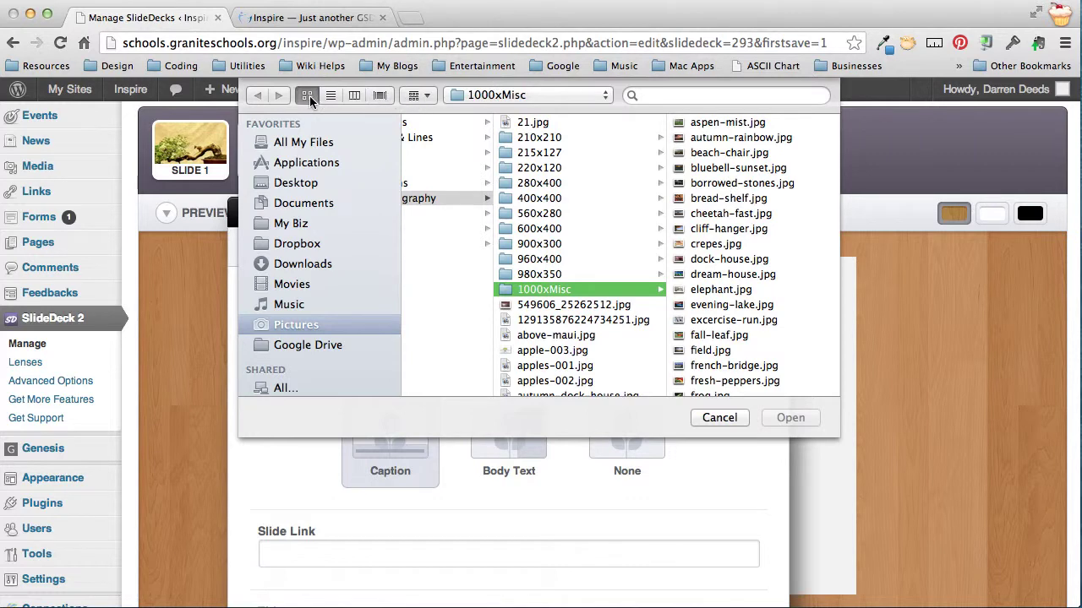
{"action": "scroll", "coordinate": [706, 298], "scroll_direction": "down", "scroll_amount": 5}
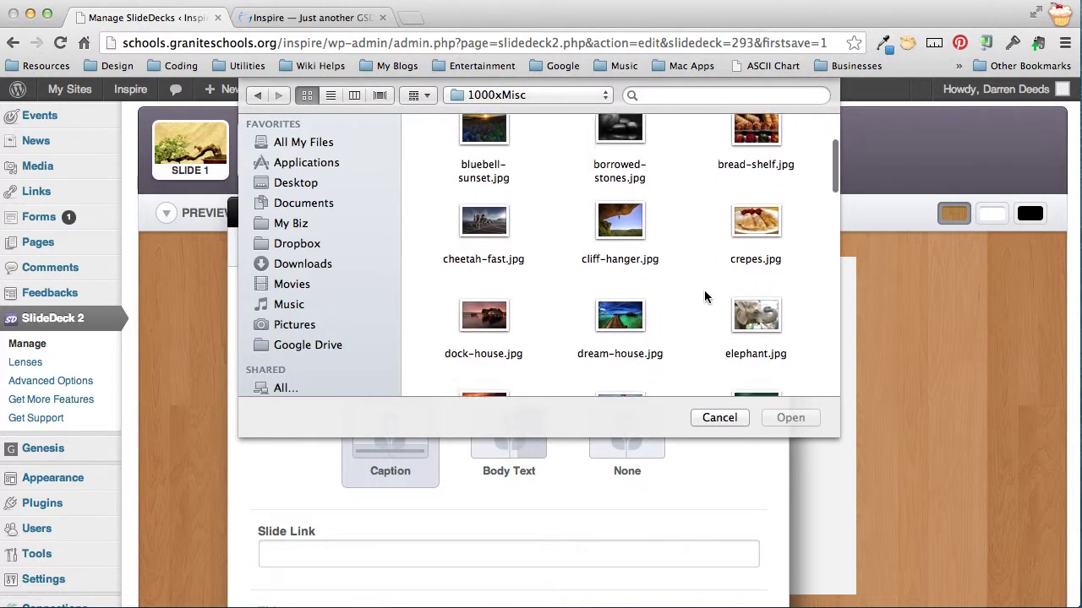
{"action": "scroll", "coordinate": [706, 299], "scroll_direction": "down", "scroll_amount": 8}
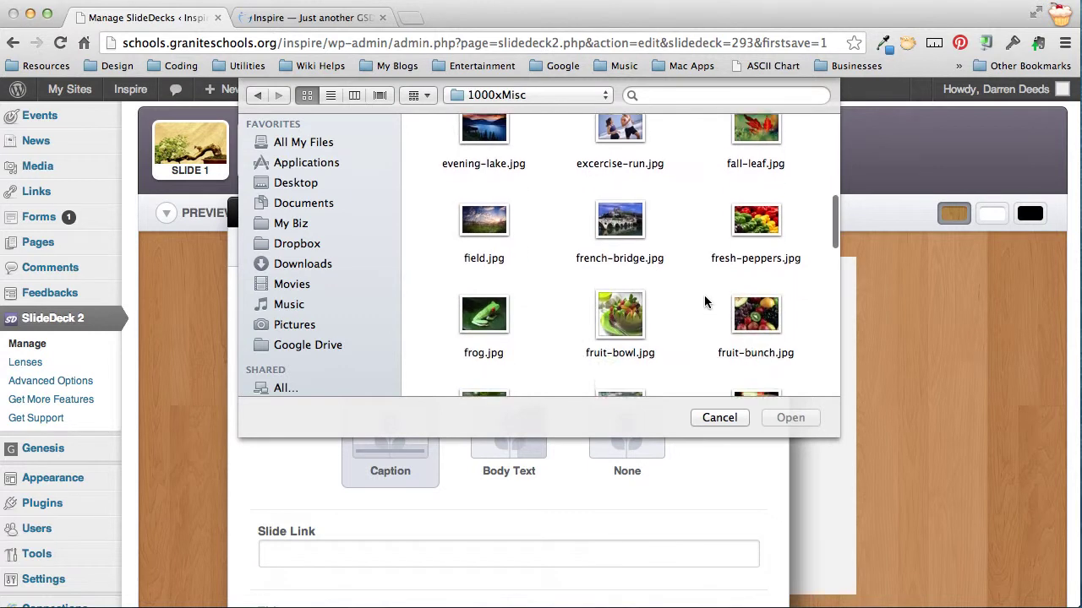
{"action": "scroll", "coordinate": [705, 303], "scroll_direction": "down", "scroll_amount": 5}
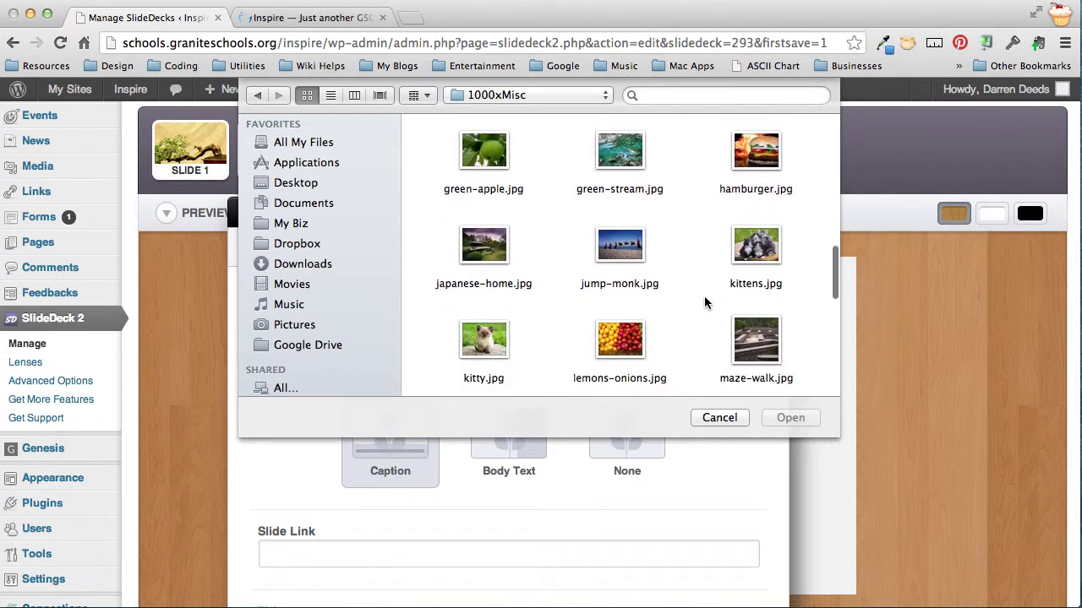
{"action": "left_click", "coordinate": [754, 249]}
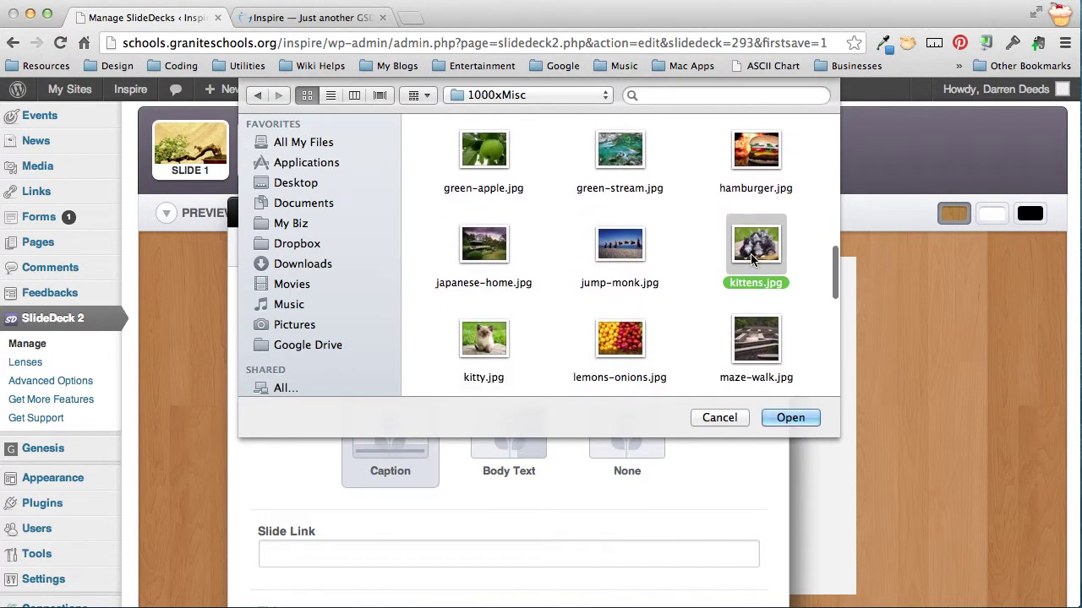
{"action": "left_click", "coordinate": [790, 418]}
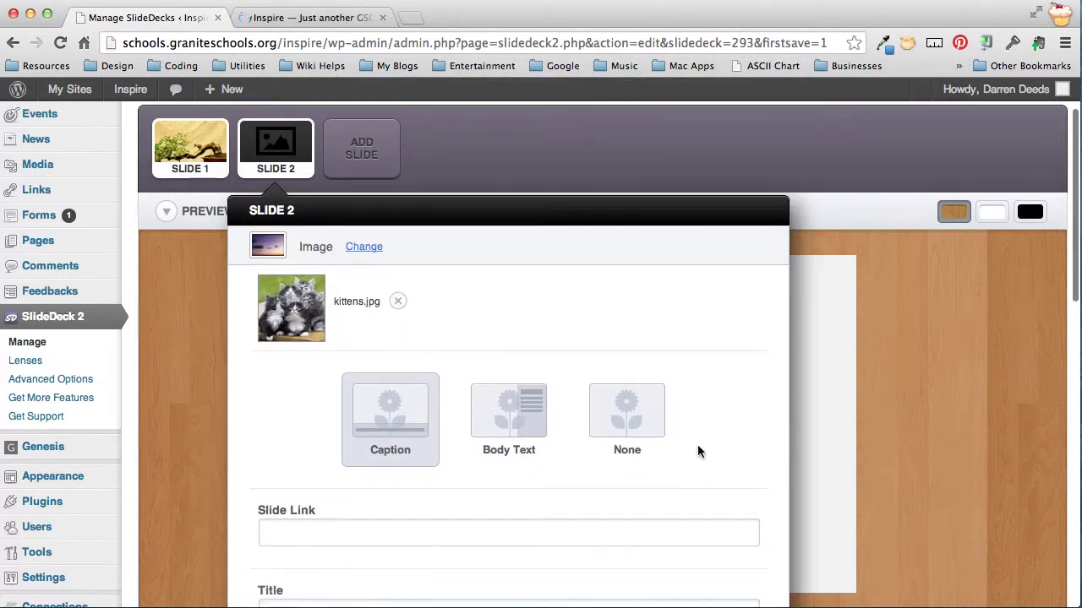
Set slide 2's layout to None so it has no caption or body text, and apply the slide settings
{"action": "scroll", "coordinate": [697, 448], "scroll_direction": "down", "scroll_amount": 3}
{"action": "scroll", "coordinate": [692, 446], "scroll_direction": "down", "scroll_amount": 2}
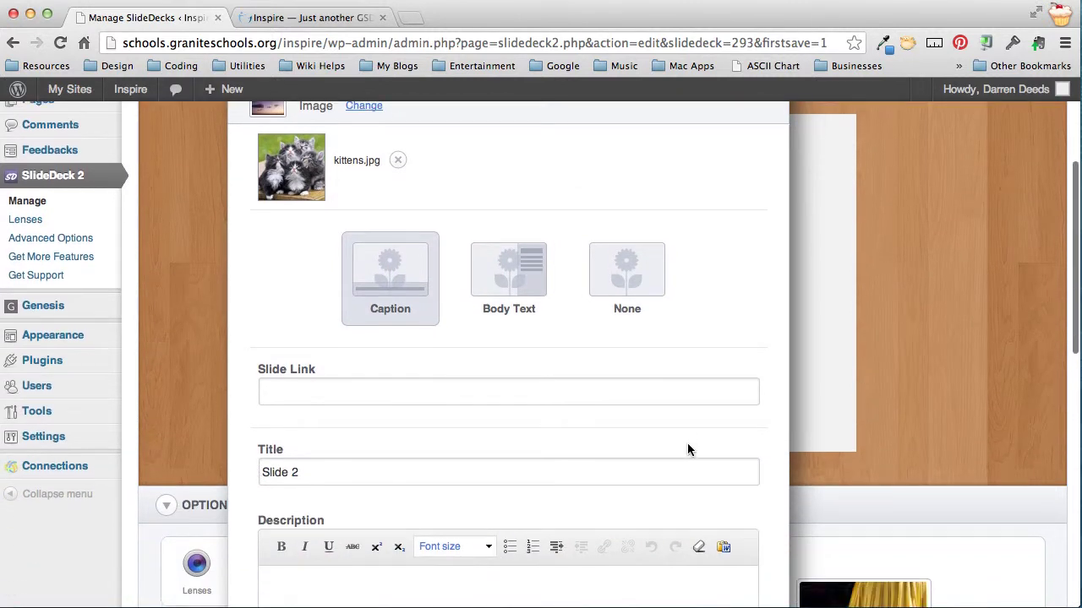
{"action": "scroll", "coordinate": [687, 443], "scroll_direction": "down", "scroll_amount": 5}
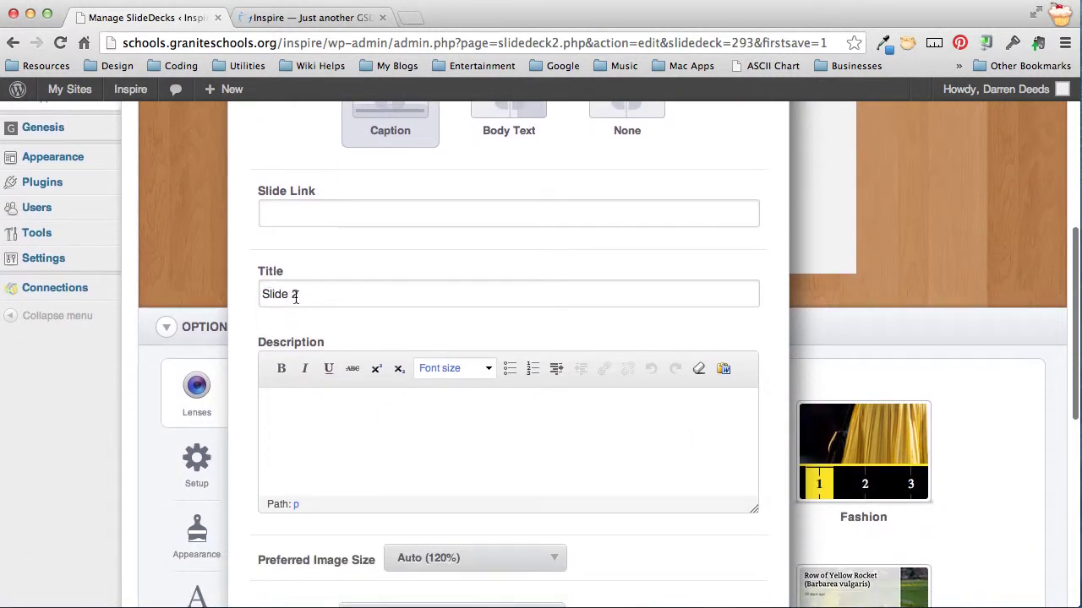
{"action": "triple_click", "coordinate": [295, 297]}
{"action": "scroll", "coordinate": [676, 242], "scroll_direction": "up", "scroll_amount": 3}
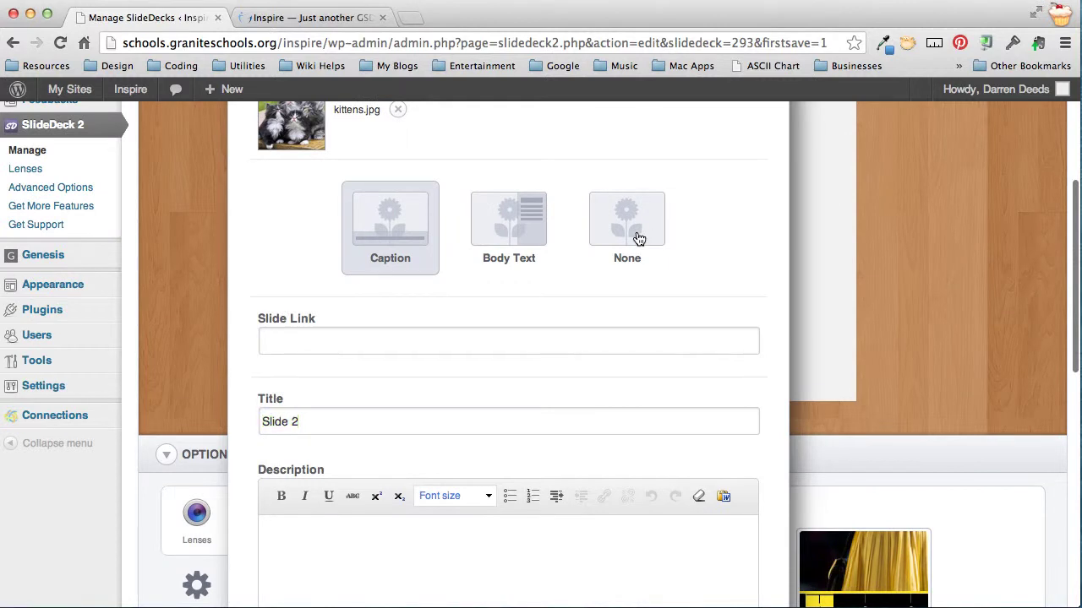
{"action": "left_click", "coordinate": [639, 240]}
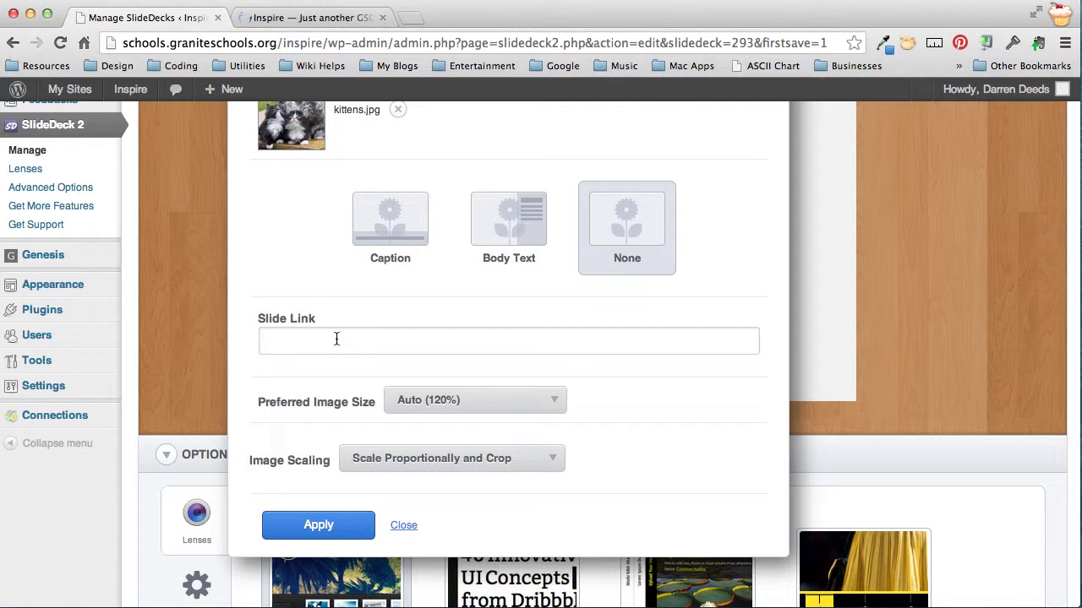
{"action": "left_click", "coordinate": [334, 524]}
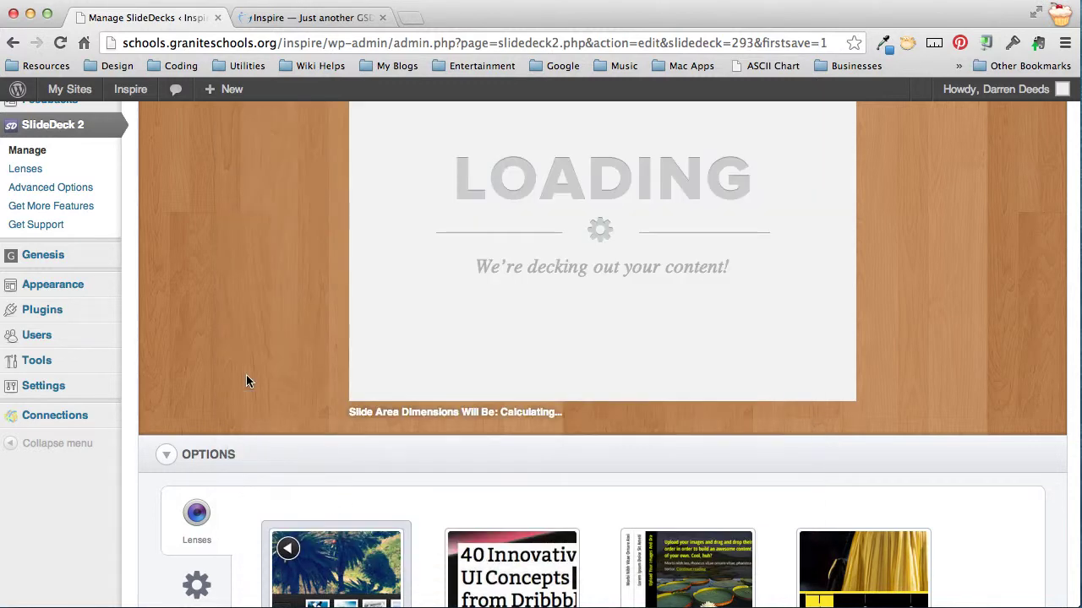
Check slide 2's thumbnail in the deck and look over the available lenses
{"action": "scroll", "coordinate": [245, 376], "scroll_direction": "up", "scroll_amount": 5}
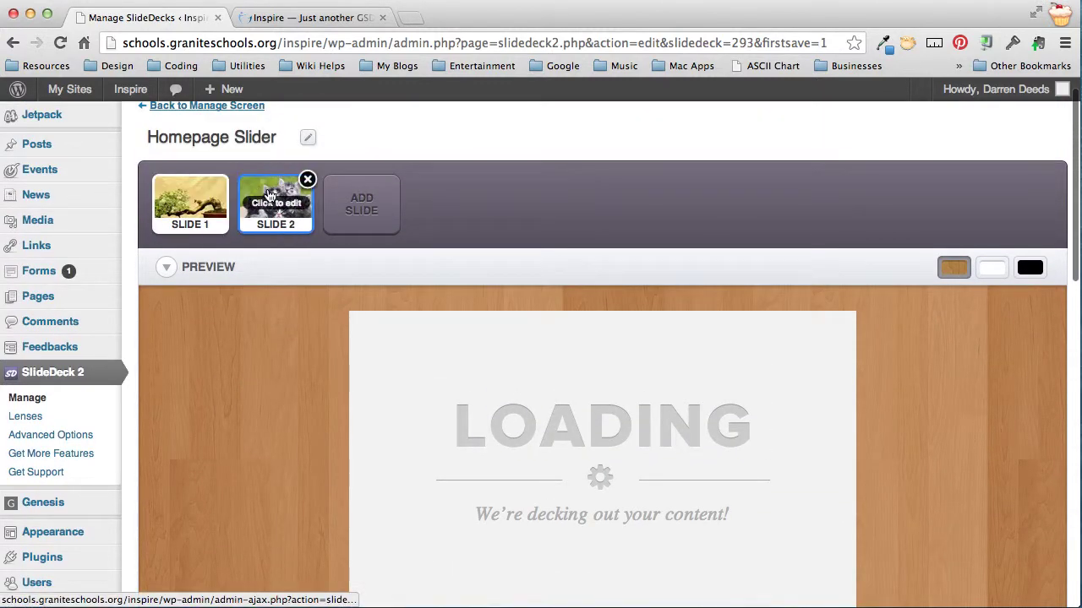
{"action": "mouse_move", "coordinate": [268, 196]}
{"action": "left_mouse_down"}
{"action": "mouse_move", "coordinate": [179, 199]}
{"action": "mouse_move", "coordinate": [293, 200]}
{"action": "mouse_move", "coordinate": [190, 203]}
{"action": "mouse_move", "coordinate": [290, 203]}
{"action": "mouse_move", "coordinate": [279, 203]}
{"action": "left_mouse_up"}
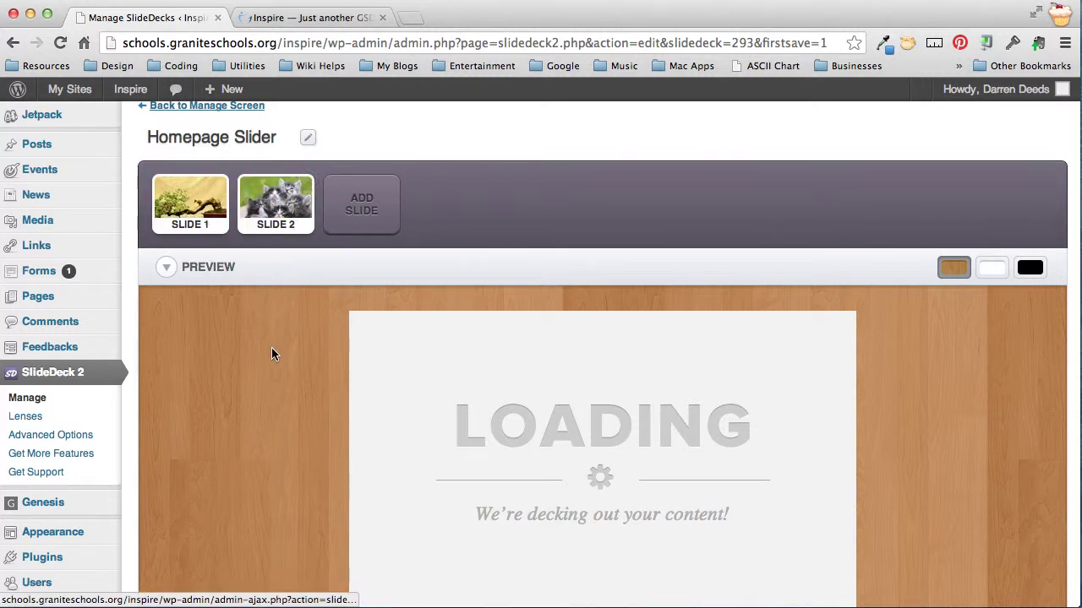
{"action": "scroll", "coordinate": [280, 373], "scroll_direction": "down", "scroll_amount": 10}
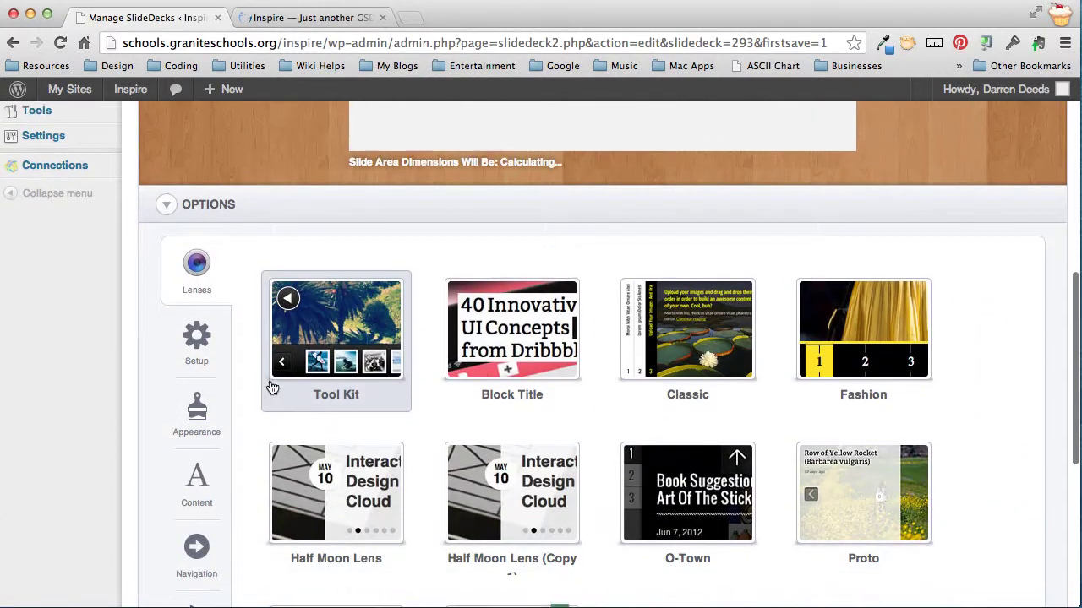
{"action": "scroll", "coordinate": [268, 386], "scroll_direction": "down", "scroll_amount": 1}
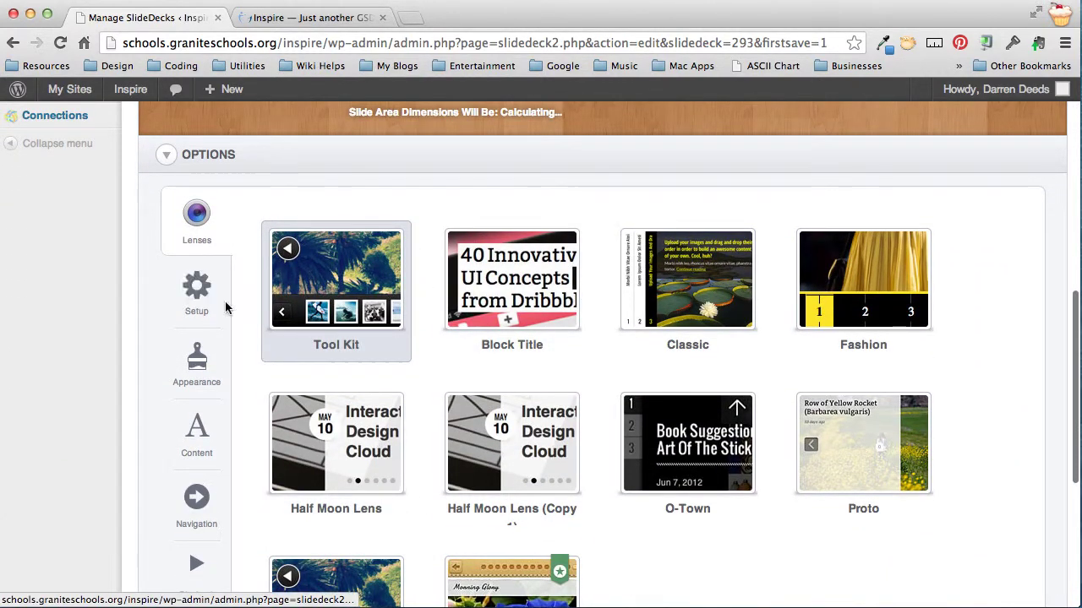
{"action": "scroll", "coordinate": [367, 321], "scroll_direction": "down", "scroll_amount": 2}
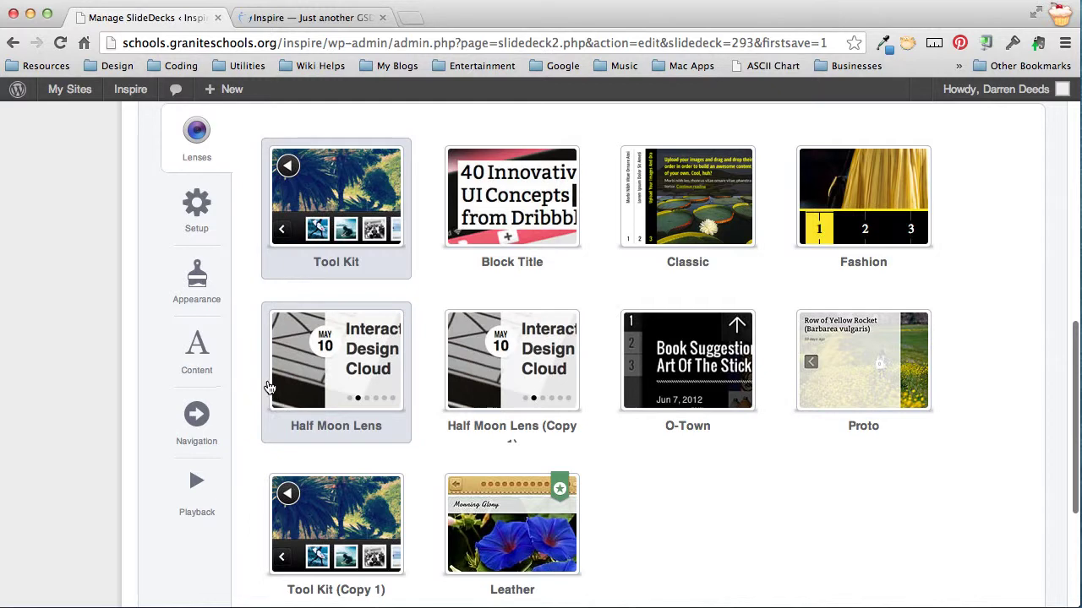
Try a custom deck size of 550 by 300 px in the Setup options
{"action": "left_click", "coordinate": [197, 210]}
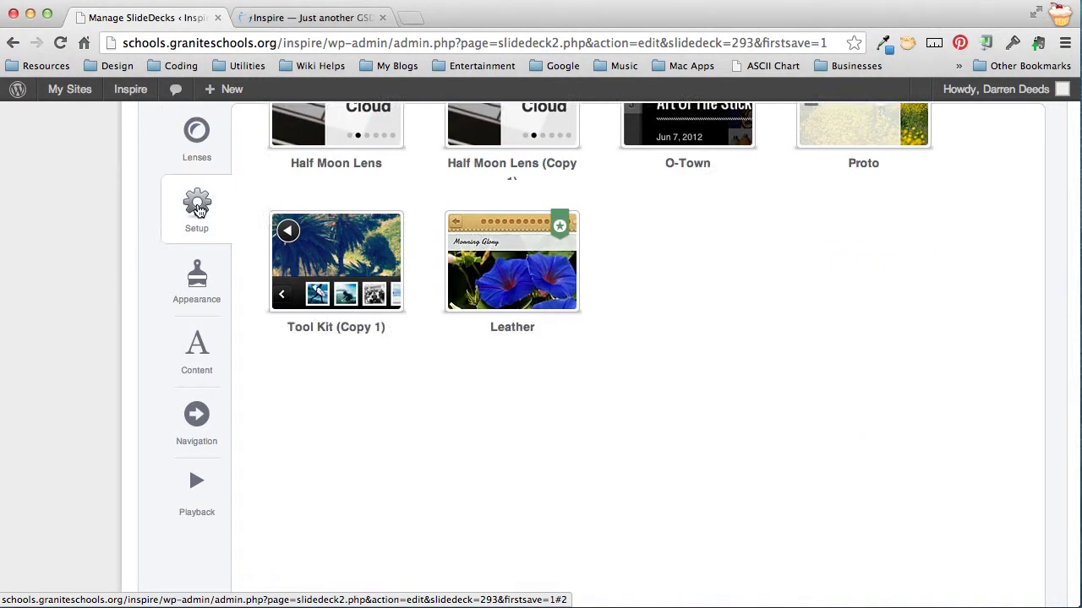
{"action": "scroll", "coordinate": [591, 367], "scroll_direction": "up", "scroll_amount": 5}
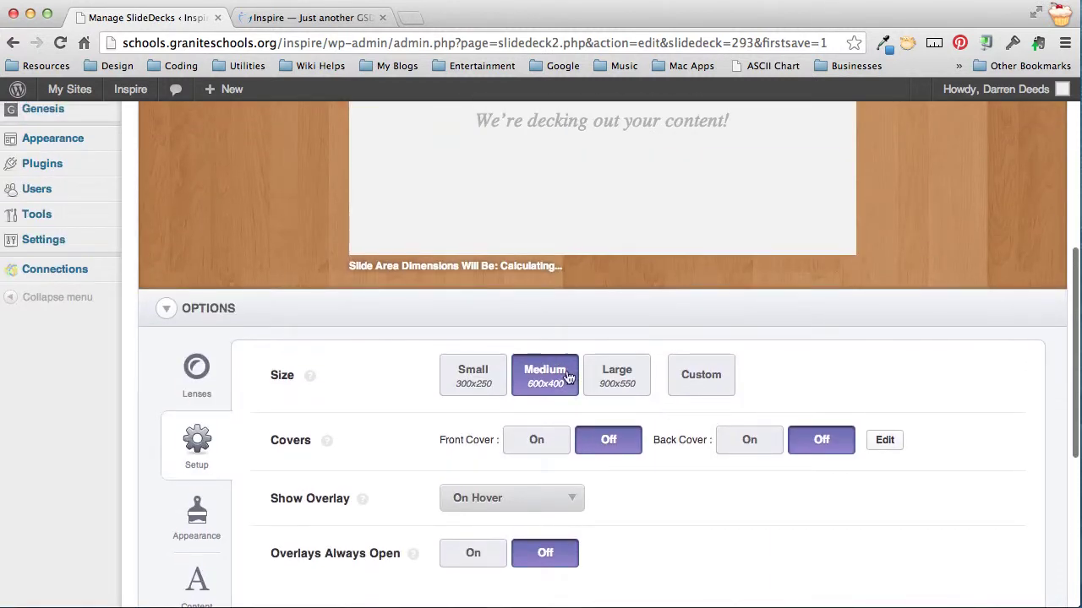
{"action": "left_click", "coordinate": [715, 389]}
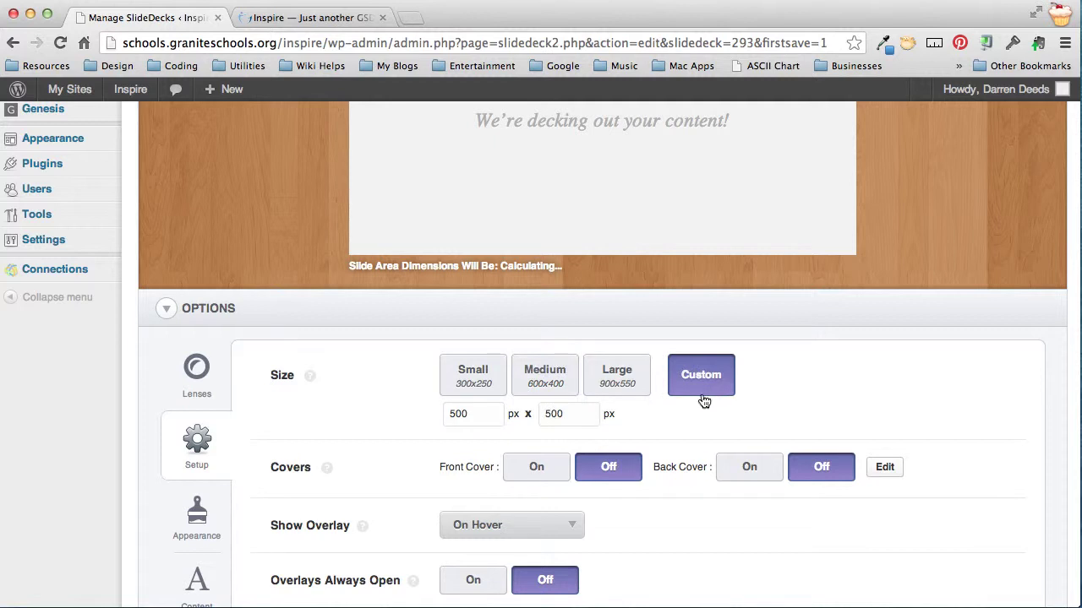
{"action": "double_click", "coordinate": [477, 415]}
{"action": "double_click", "coordinate": [570, 413]}
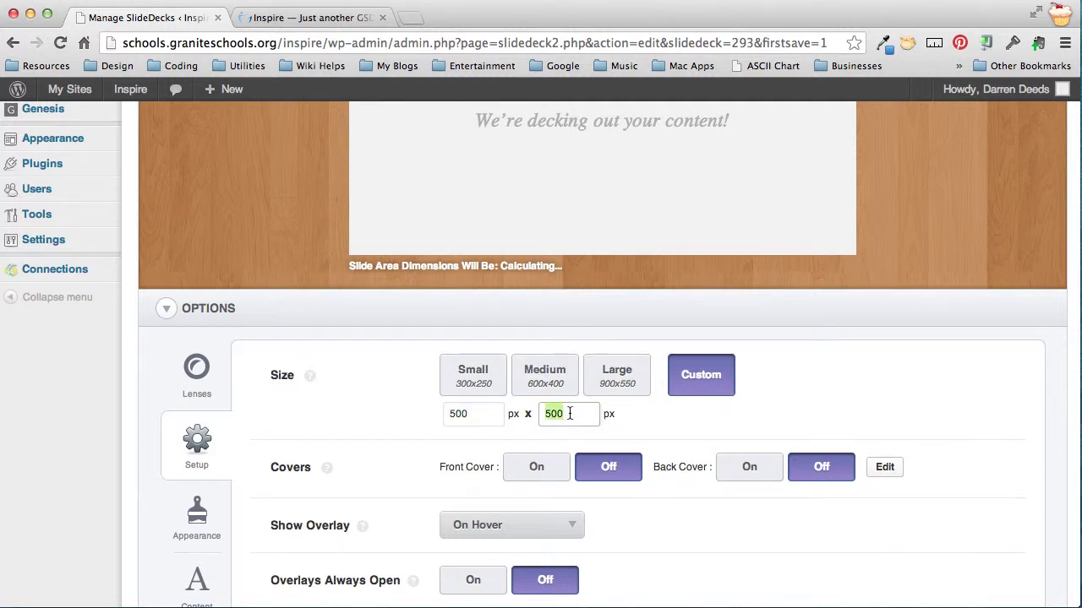
{"action": "double_click", "coordinate": [462, 409]}
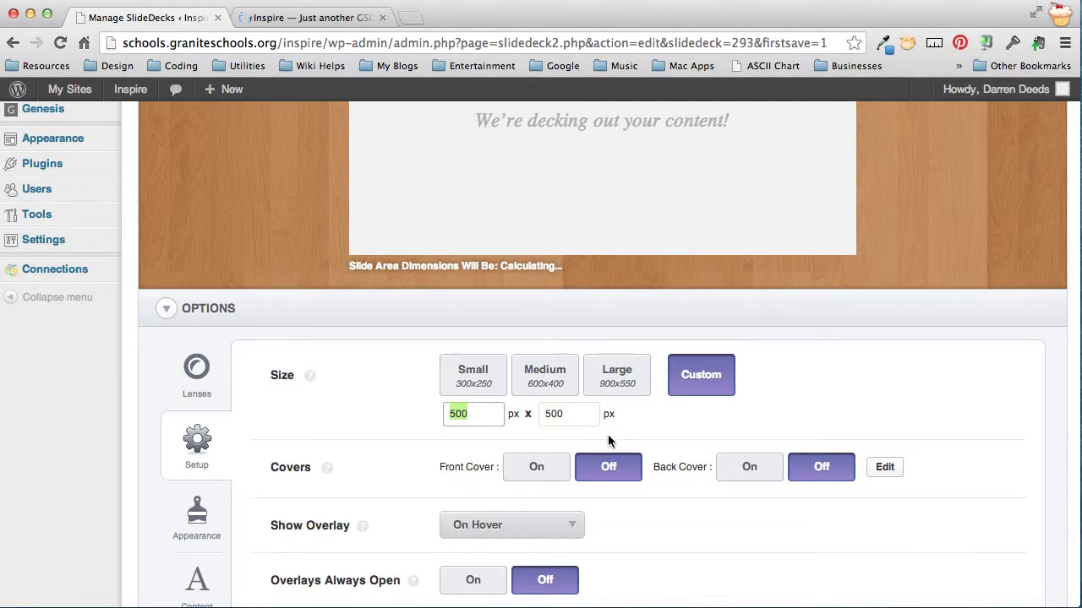
{"action": "type", "text": "550"}
{"action": "key", "text": "Tab"}
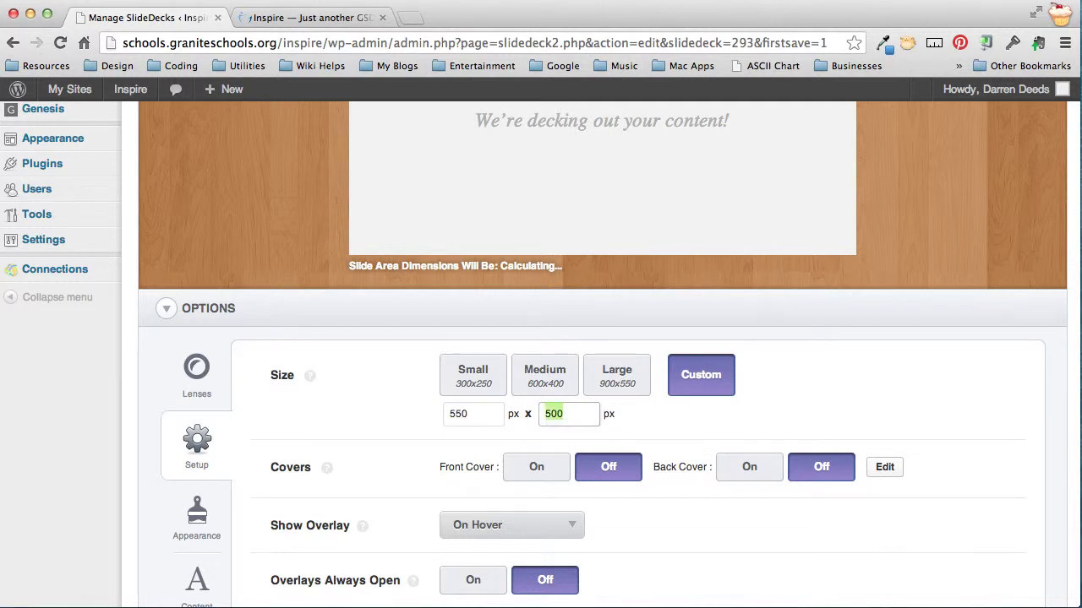
{"action": "type", "text": "30"}
Try a custom deck size of 1000 by 350 px and return the size to Medium
{"action": "double_click", "coordinate": [462, 413]}
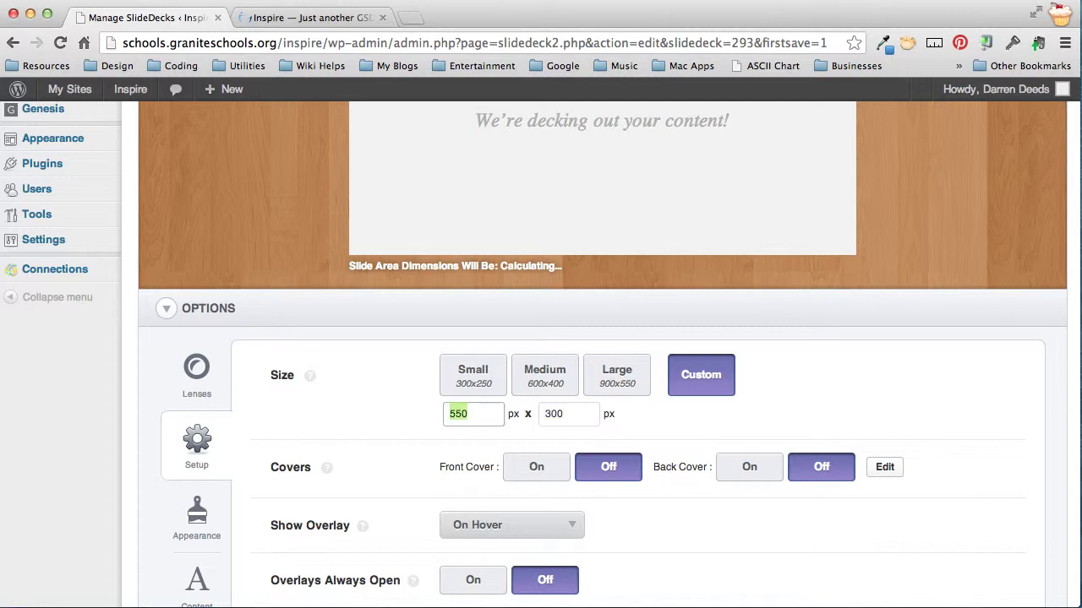
{"action": "type", "text": "1000"}
{"action": "key", "text": "Tab"}
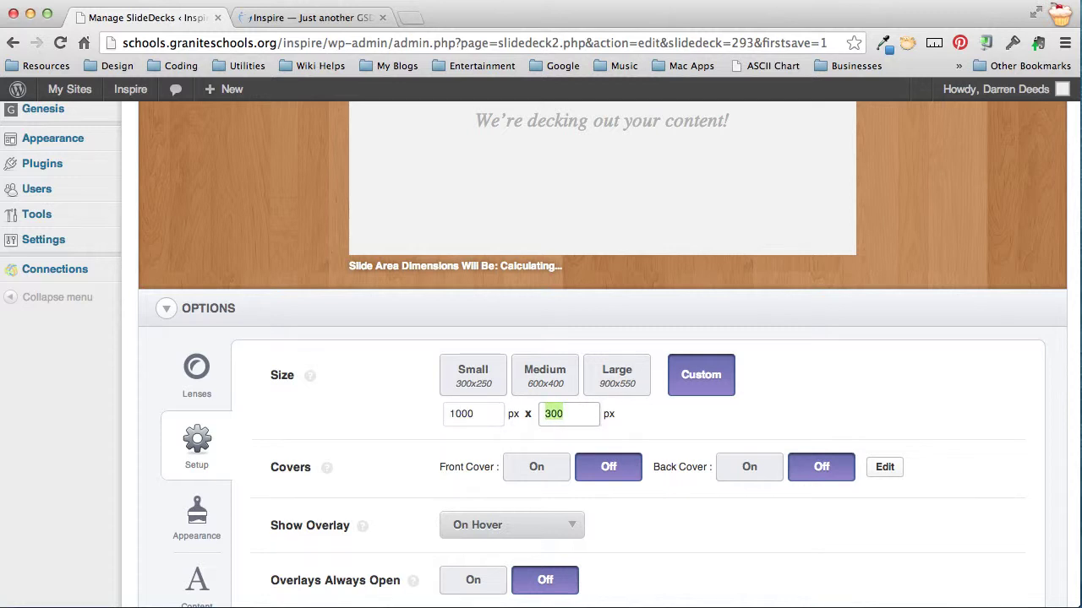
{"action": "type", "text": "300"}
{"action": "key", "text": "shift+Tab"}
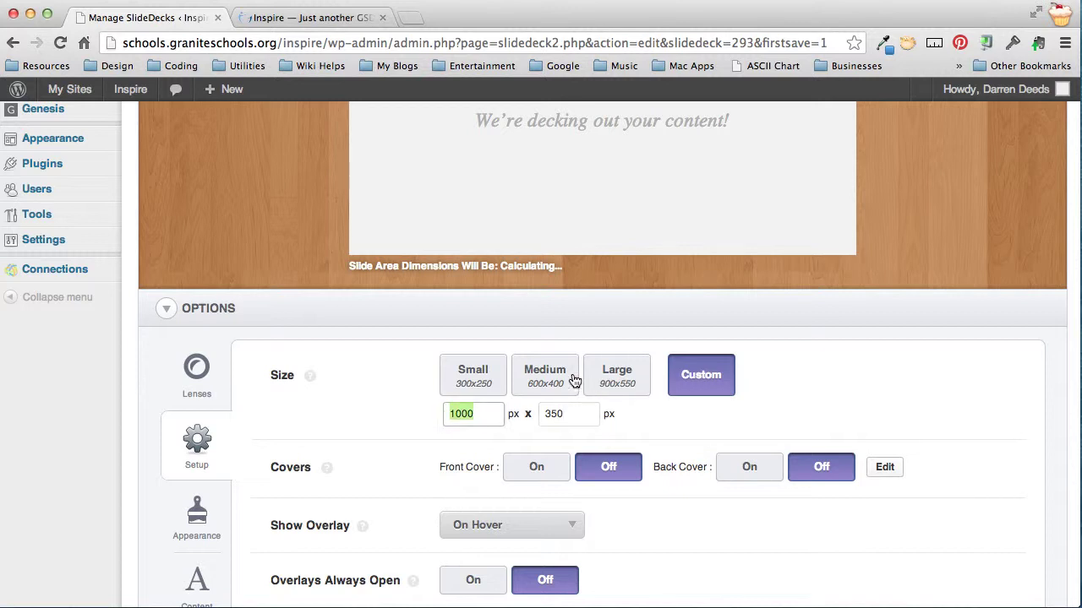
{"action": "left_click", "coordinate": [546, 377]}
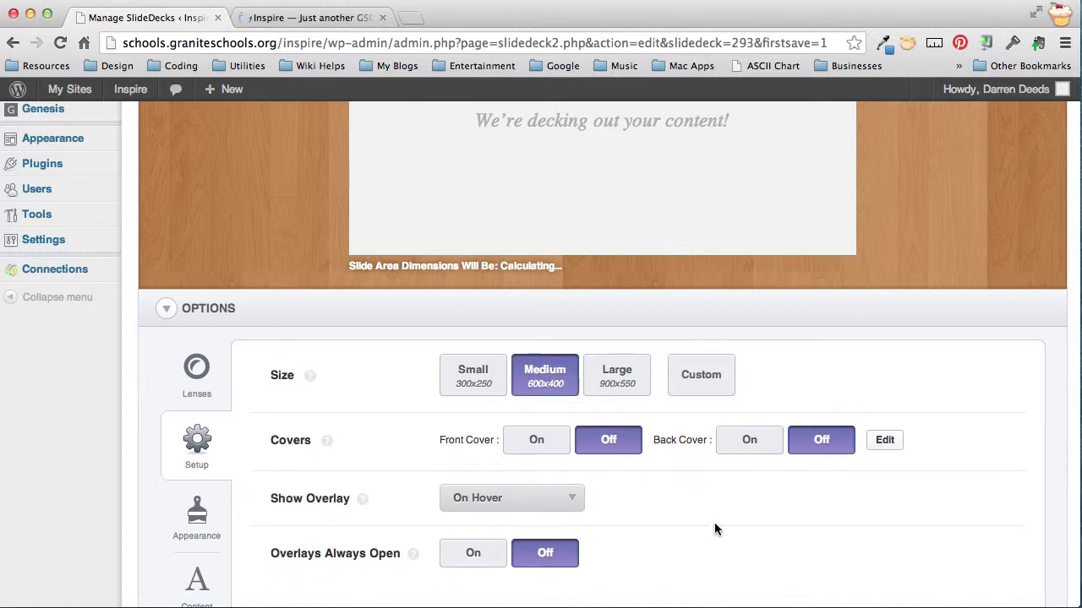
Set the deck's Border/Frame to None in the Appearance options
{"action": "scroll", "coordinate": [708, 516], "scroll_direction": "down", "scroll_amount": 3}
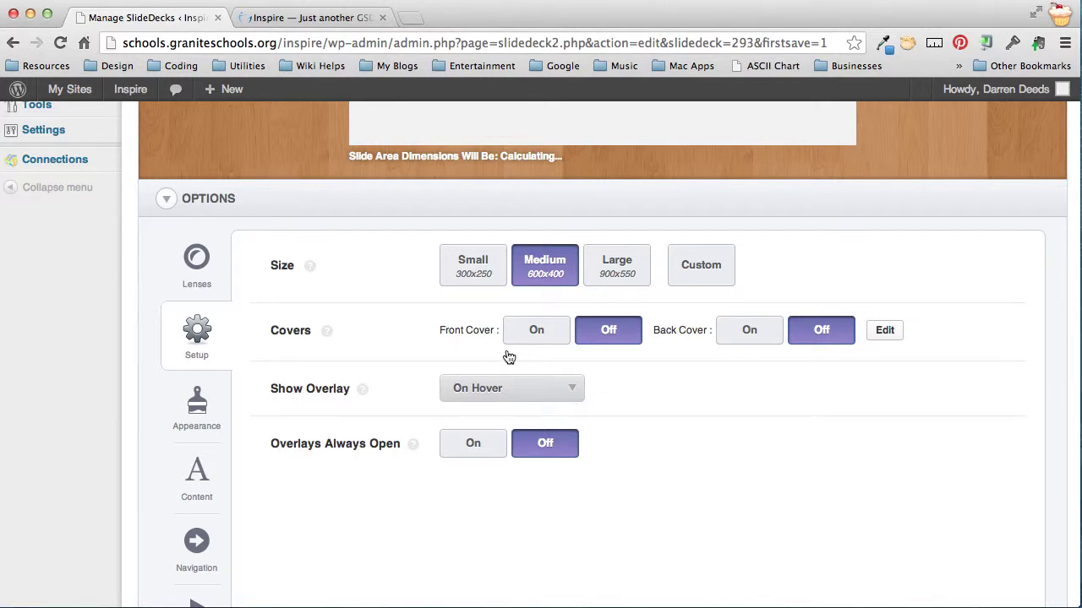
{"action": "scroll", "coordinate": [698, 435], "scroll_direction": "down", "scroll_amount": 2}
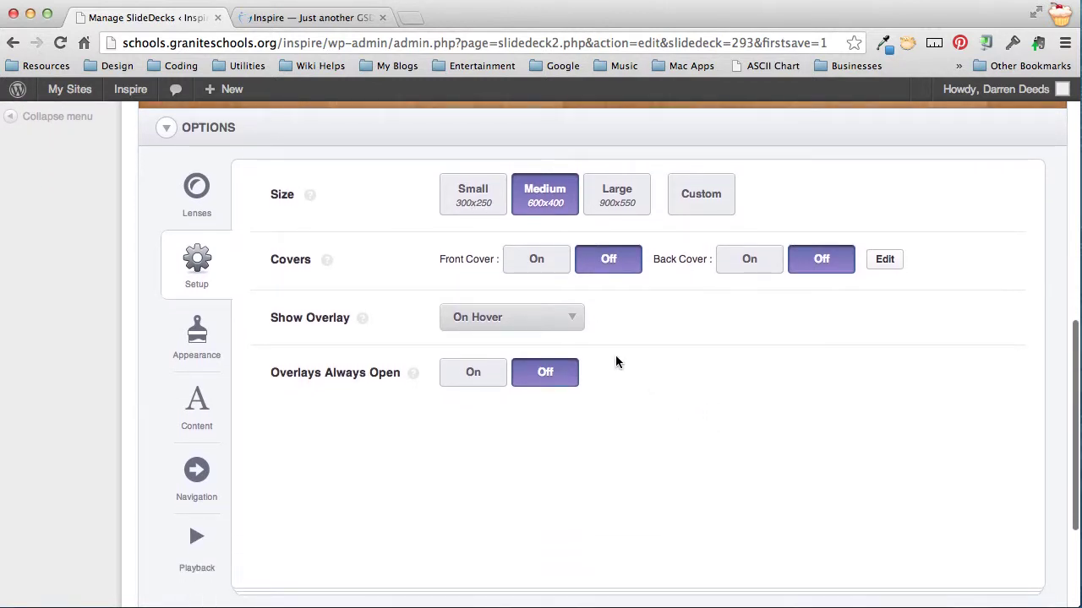
{"action": "left_click", "coordinate": [208, 339]}
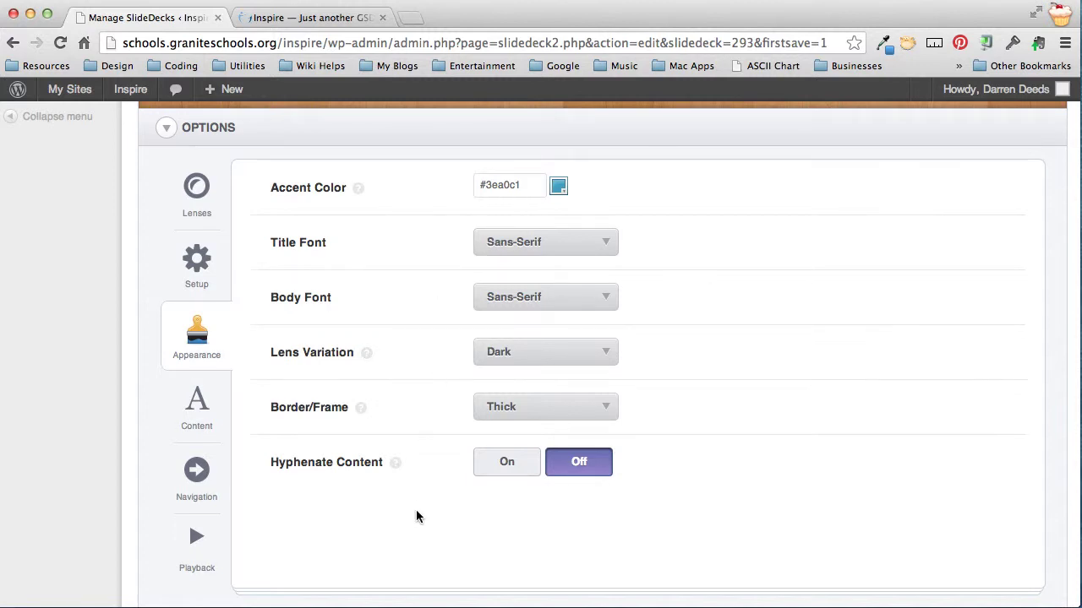
{"action": "left_click", "coordinate": [528, 413]}
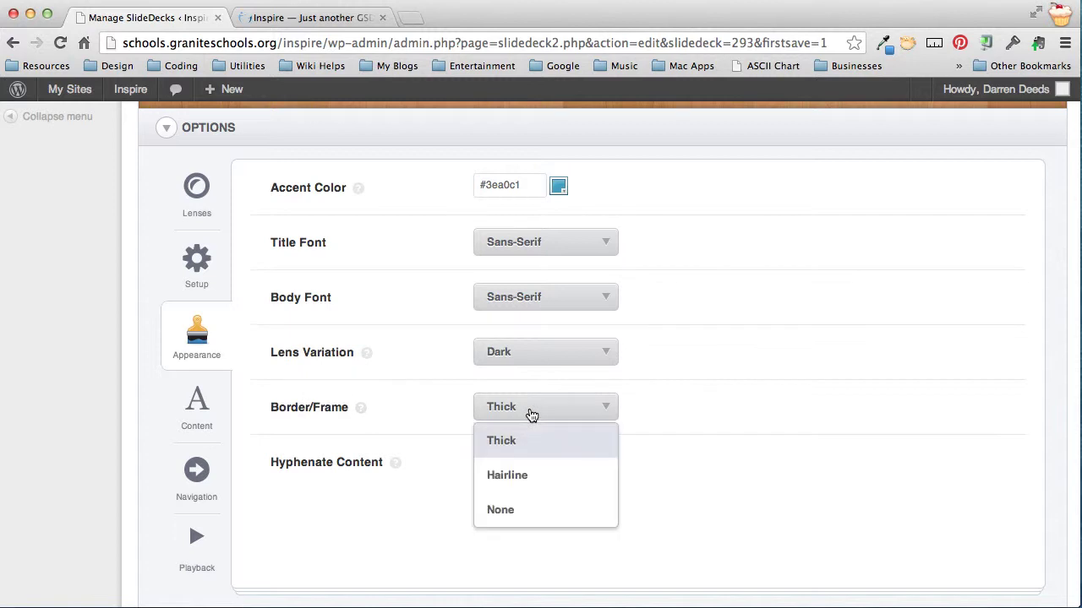
{"action": "left_click", "coordinate": [521, 510]}
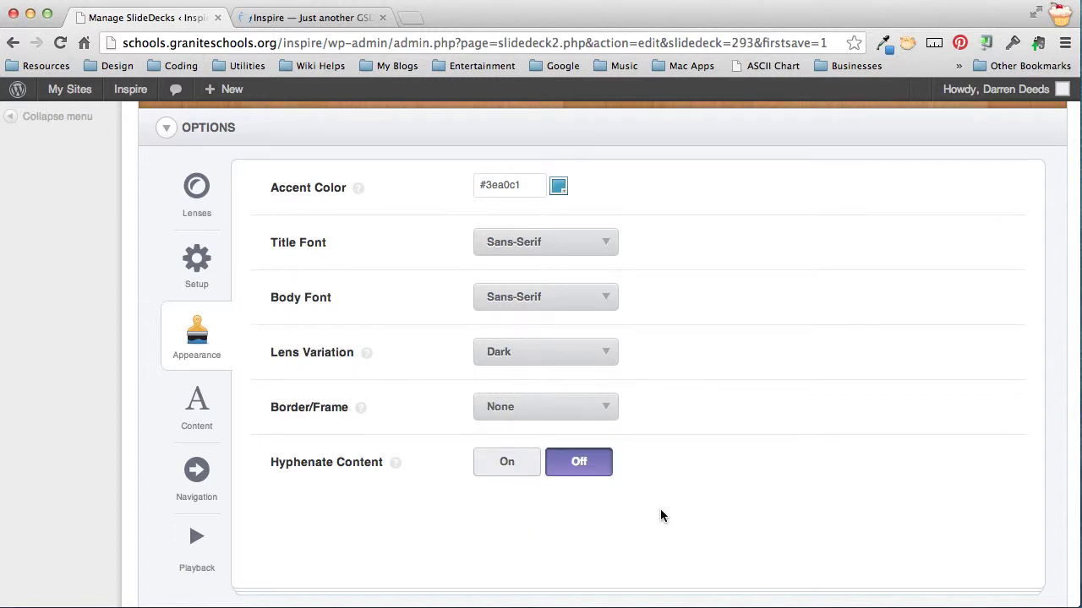
Look through the deck's Content, Navigation and Playback options, including the available navigation types
{"action": "scroll", "coordinate": [672, 490], "scroll_direction": "down", "scroll_amount": 2}
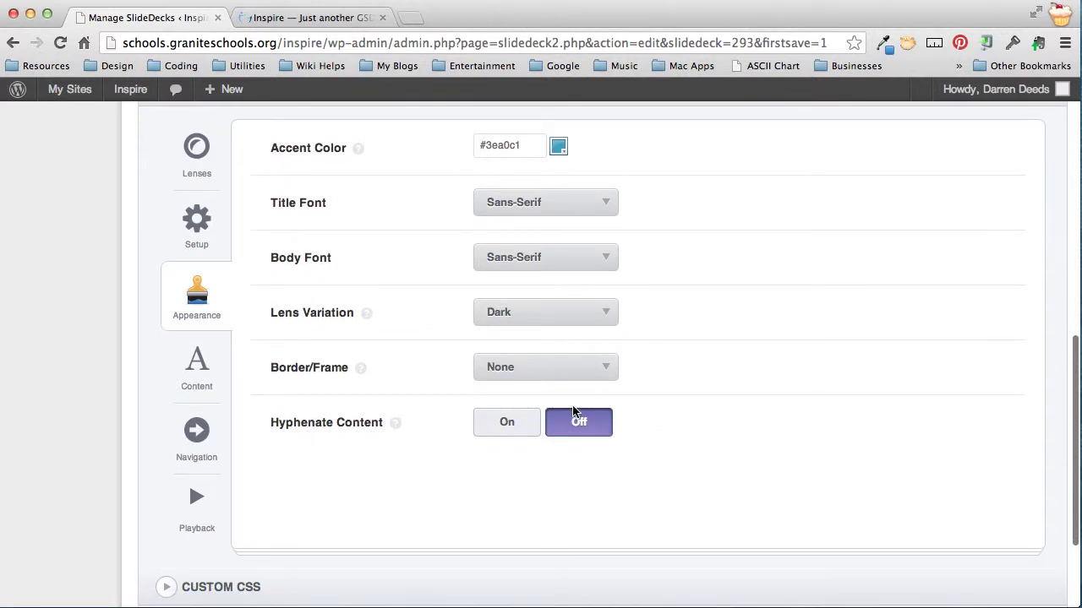
{"action": "left_click", "coordinate": [187, 370]}
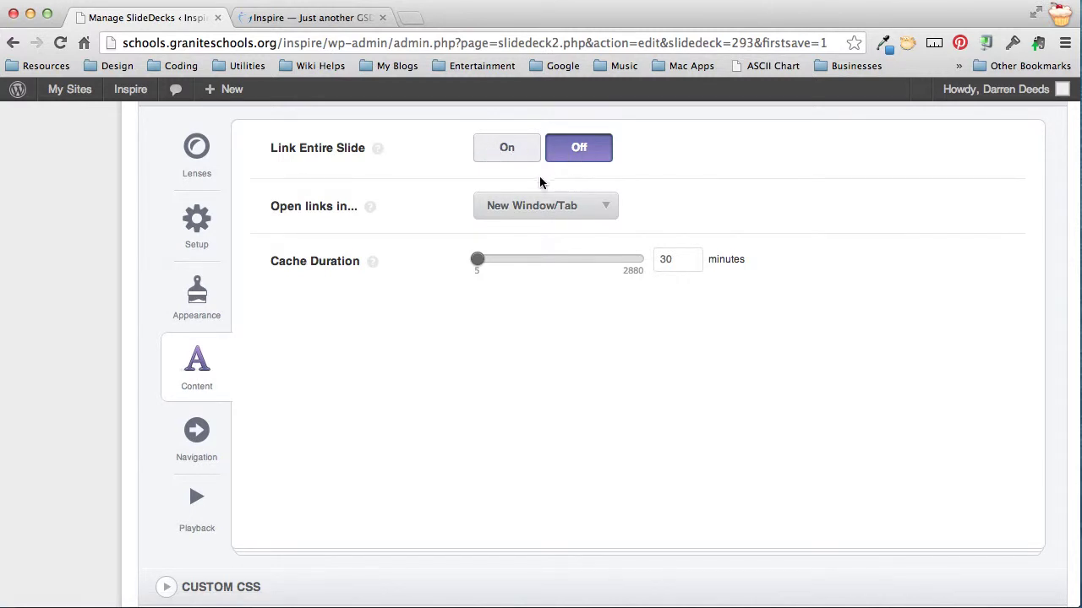
{"action": "left_click", "coordinate": [193, 437]}
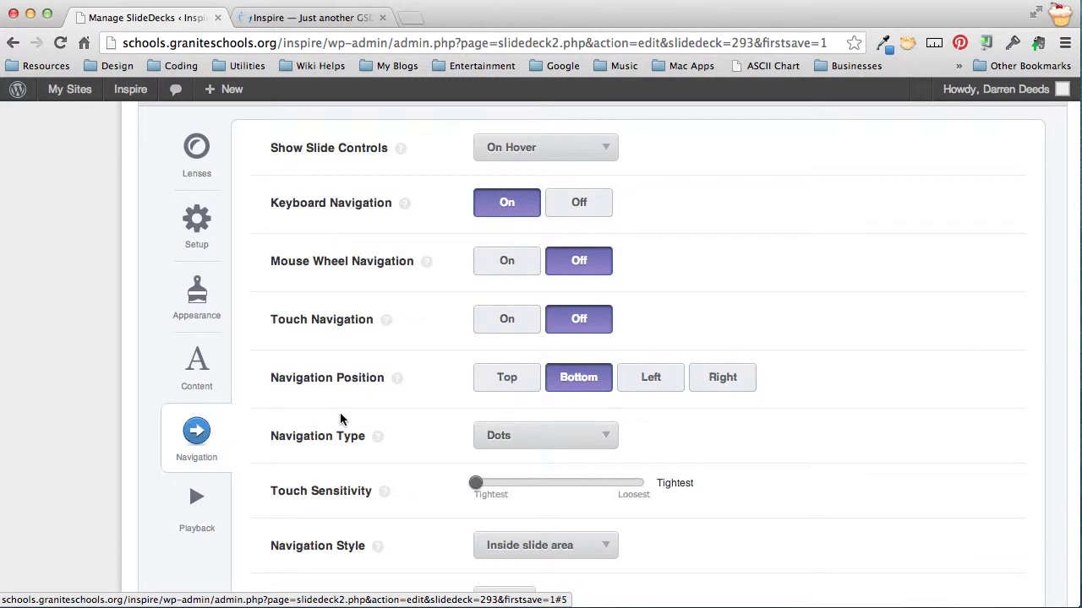
{"action": "left_click", "coordinate": [543, 439]}
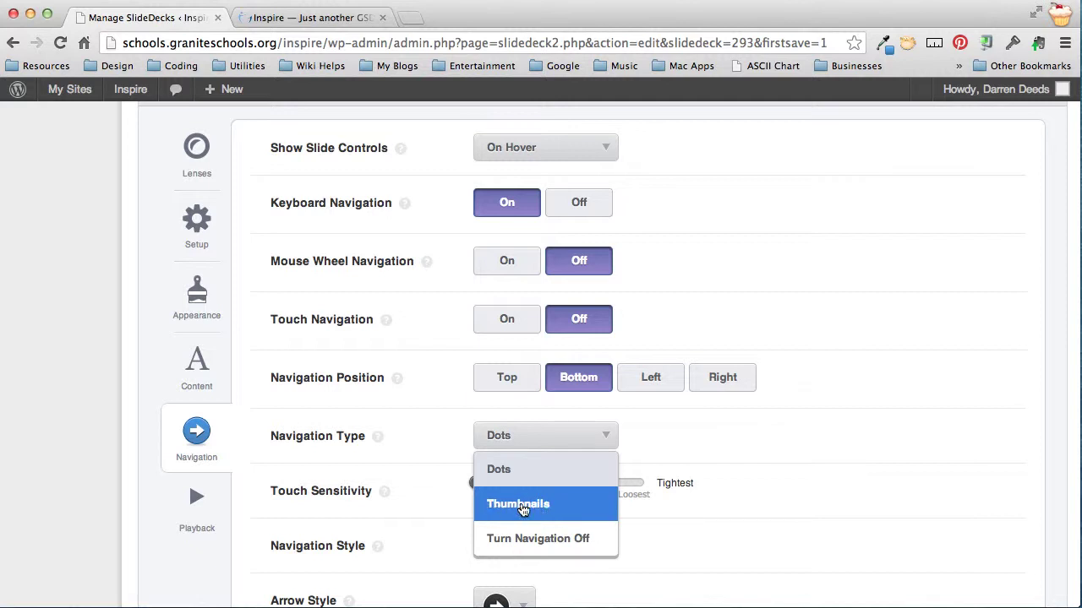
{"action": "left_click", "coordinate": [726, 445]}
{"action": "scroll", "coordinate": [502, 437], "scroll_direction": "down", "scroll_amount": 3}
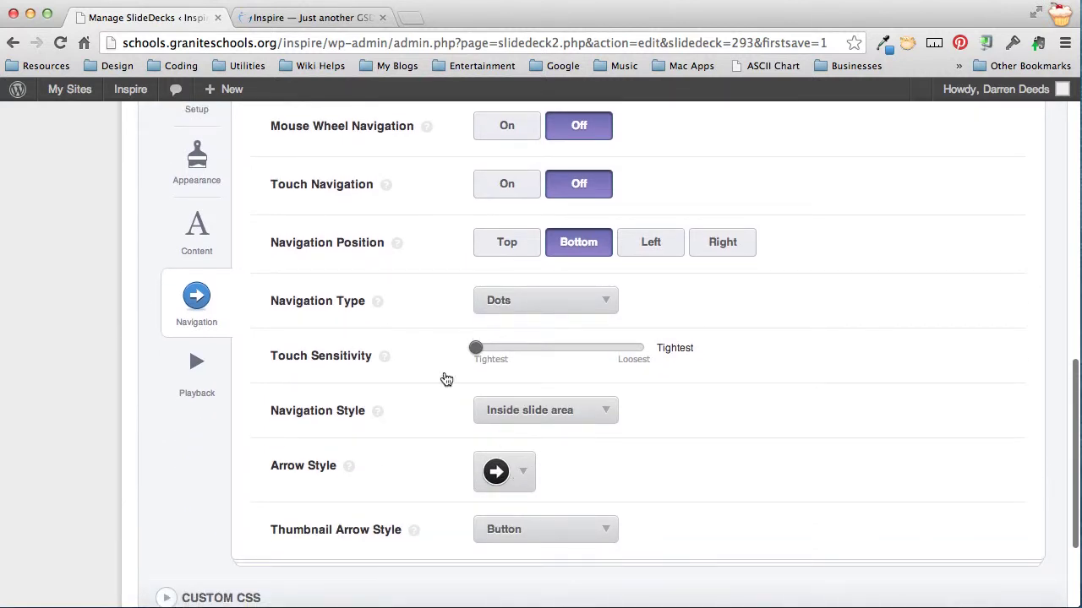
{"action": "left_click", "coordinate": [195, 372]}
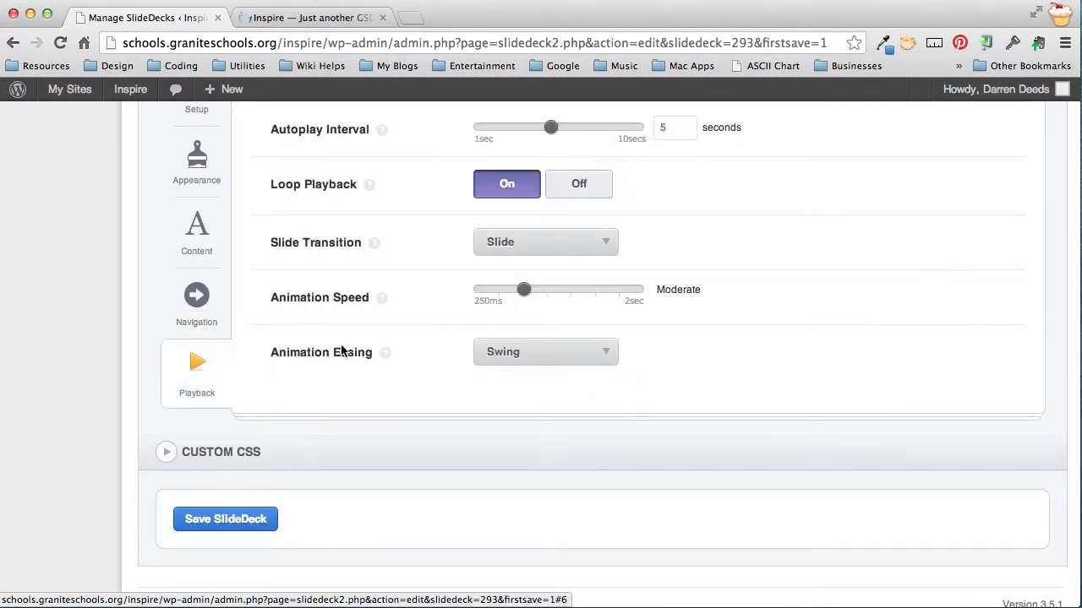
{"action": "scroll", "coordinate": [847, 309], "scroll_direction": "up", "scroll_amount": 3}
{"action": "scroll", "coordinate": [846, 311], "scroll_direction": "up", "scroll_amount": 2}
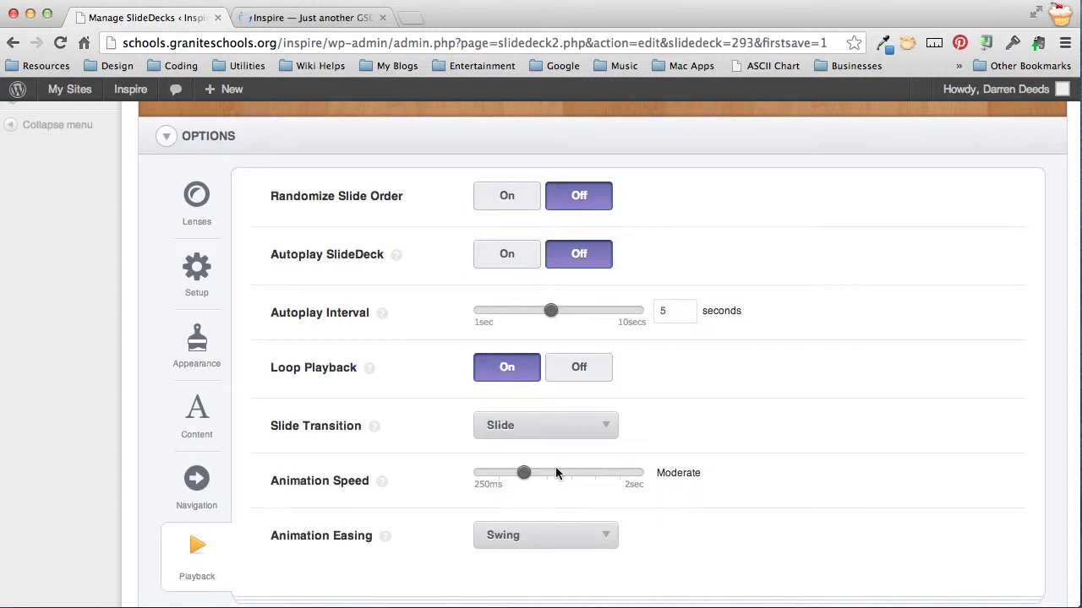
{"action": "scroll", "coordinate": [440, 466], "scroll_direction": "down", "scroll_amount": 5}
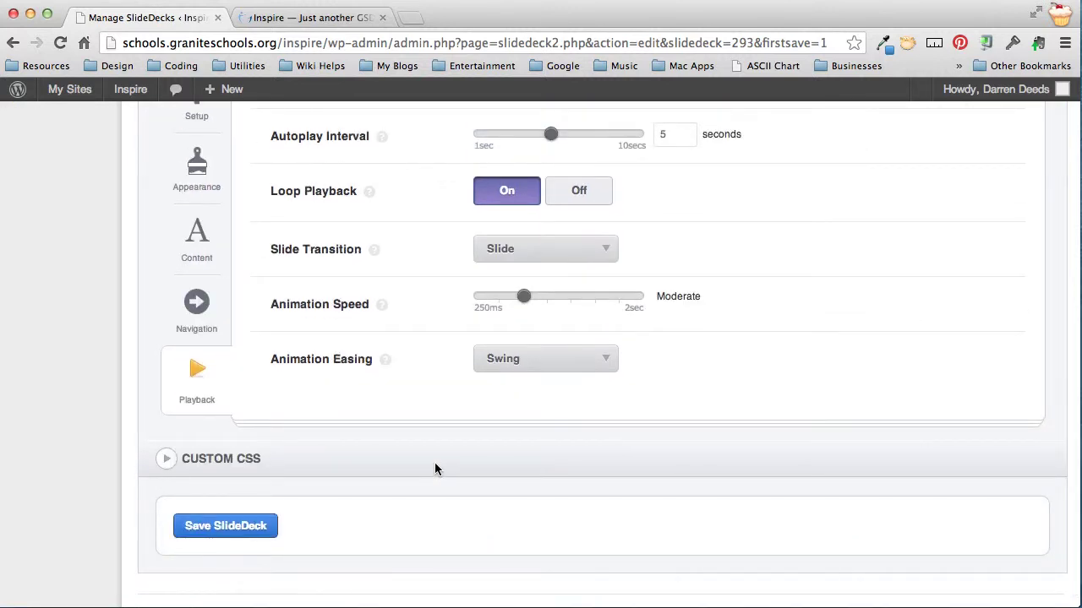
Save the Homepage Slider deck and advance its preview to the second slide
{"action": "left_click", "coordinate": [210, 529]}
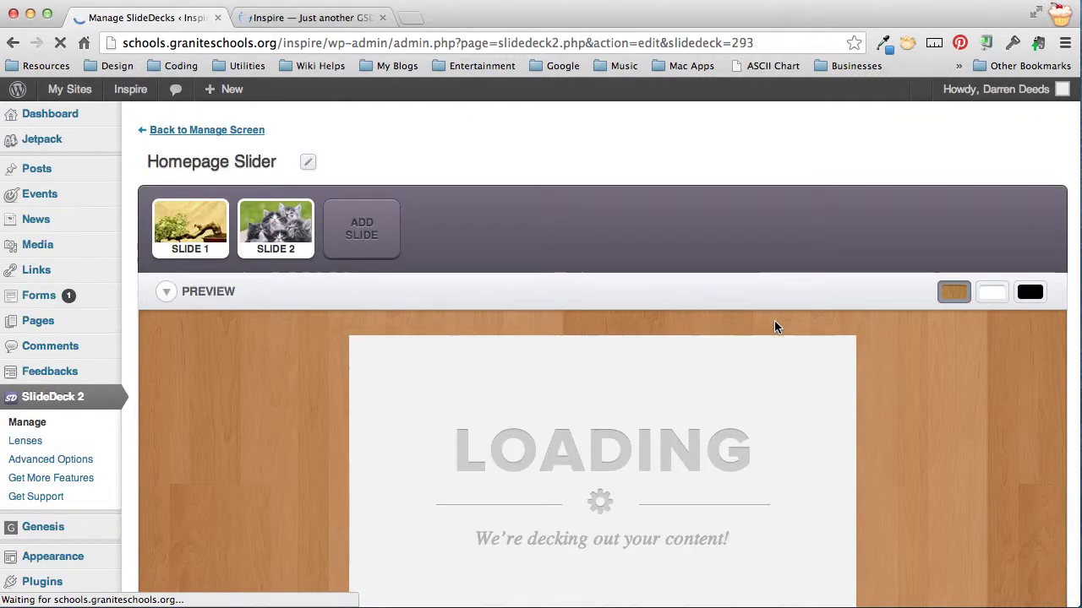
{"action": "scroll", "coordinate": [902, 434], "scroll_direction": "down", "scroll_amount": 2}
{"action": "scroll", "coordinate": [902, 429], "scroll_direction": "down", "scroll_amount": 1}
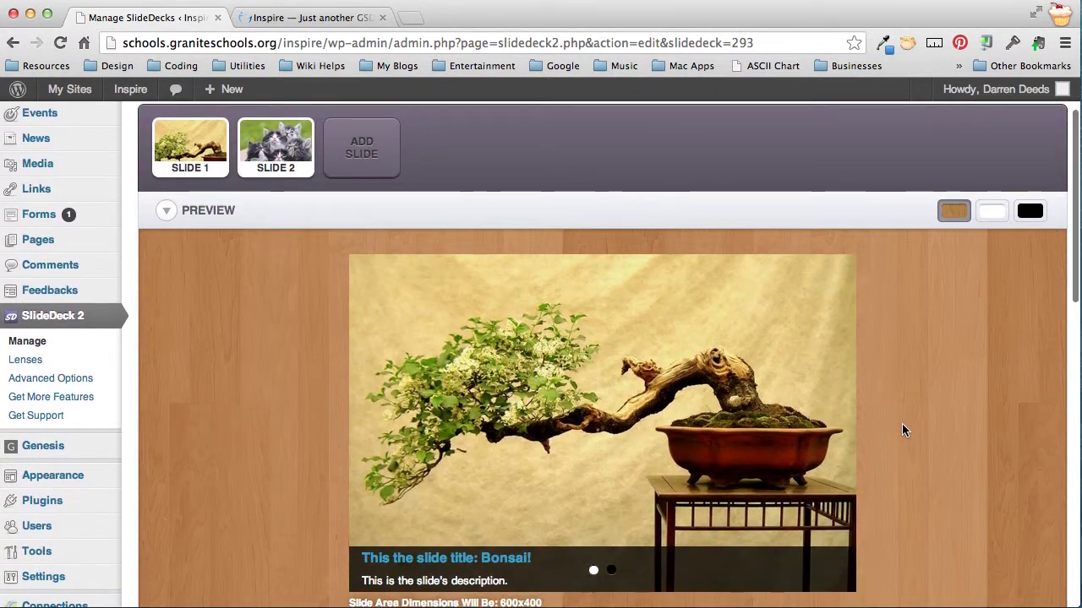
{"action": "left_click", "coordinate": [824, 433]}
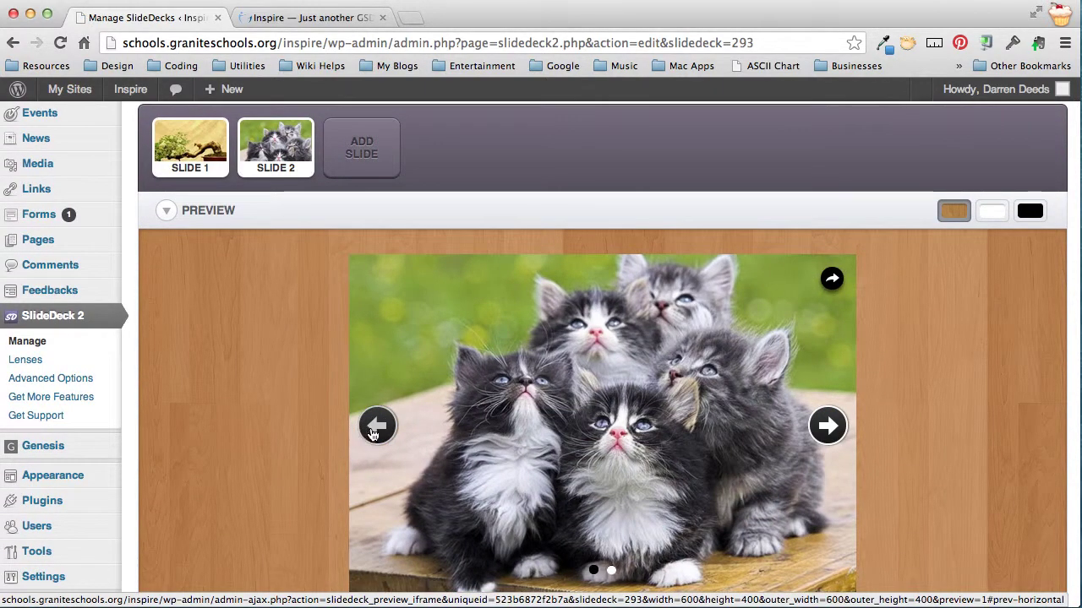
{"action": "scroll", "coordinate": [263, 458], "scroll_direction": "down", "scroll_amount": 5}
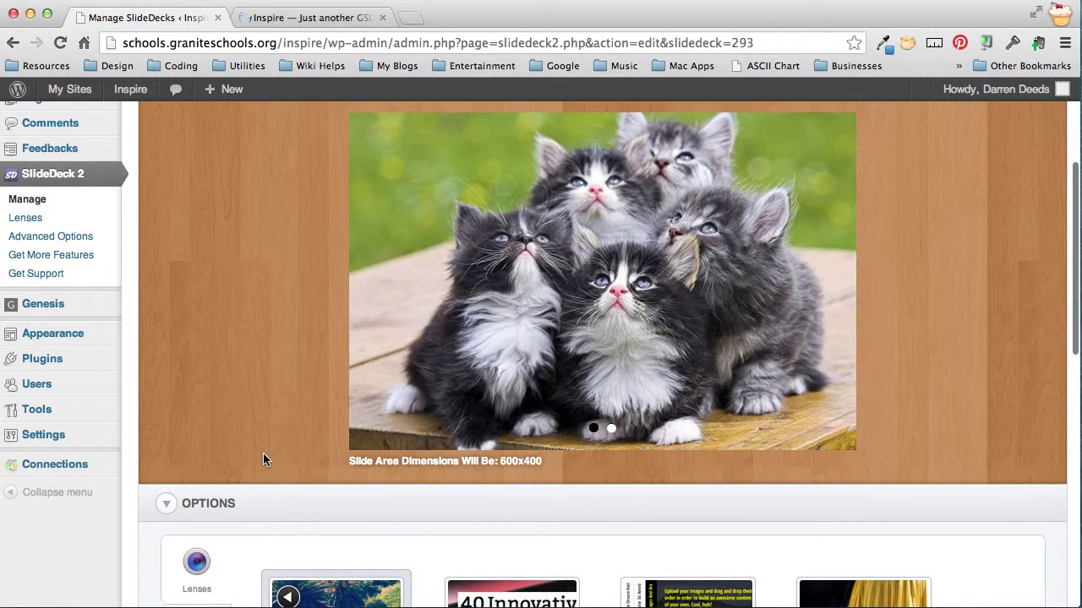
{"action": "scroll", "coordinate": [262, 456], "scroll_direction": "up", "scroll_amount": 7}
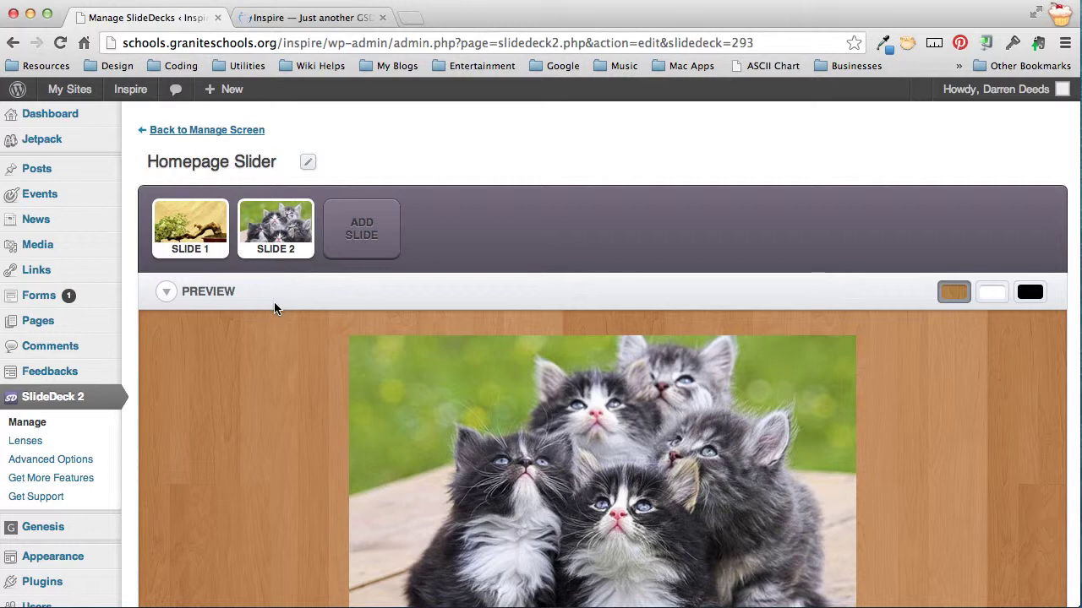
Check the current slider on the live Inspire homepage, and open the site's Widgets admin page
{"action": "left_click", "coordinate": [279, 19]}
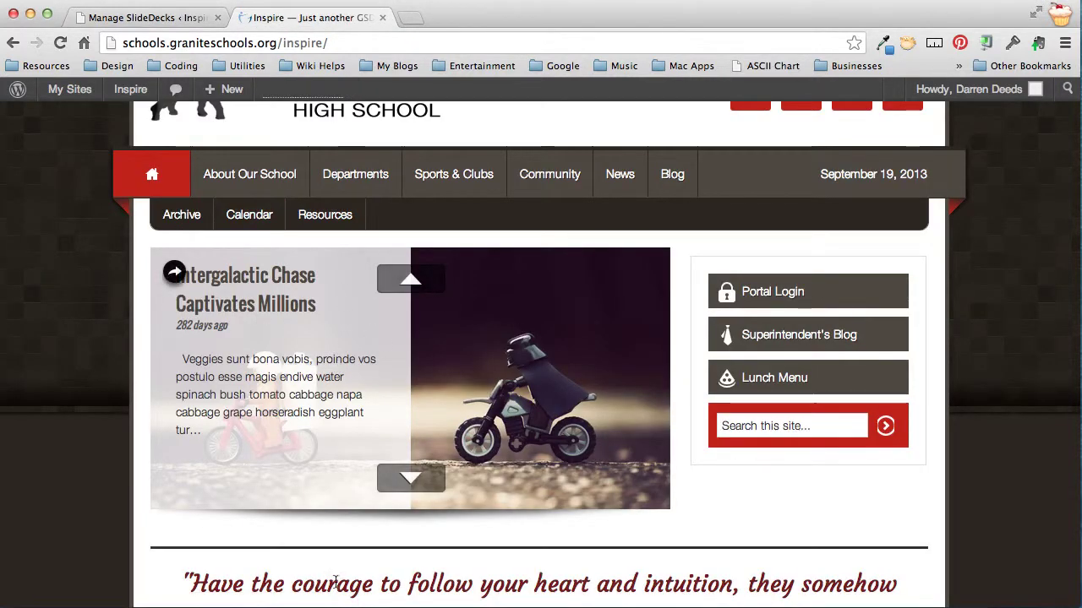
{"action": "left_click", "coordinate": [121, 17]}
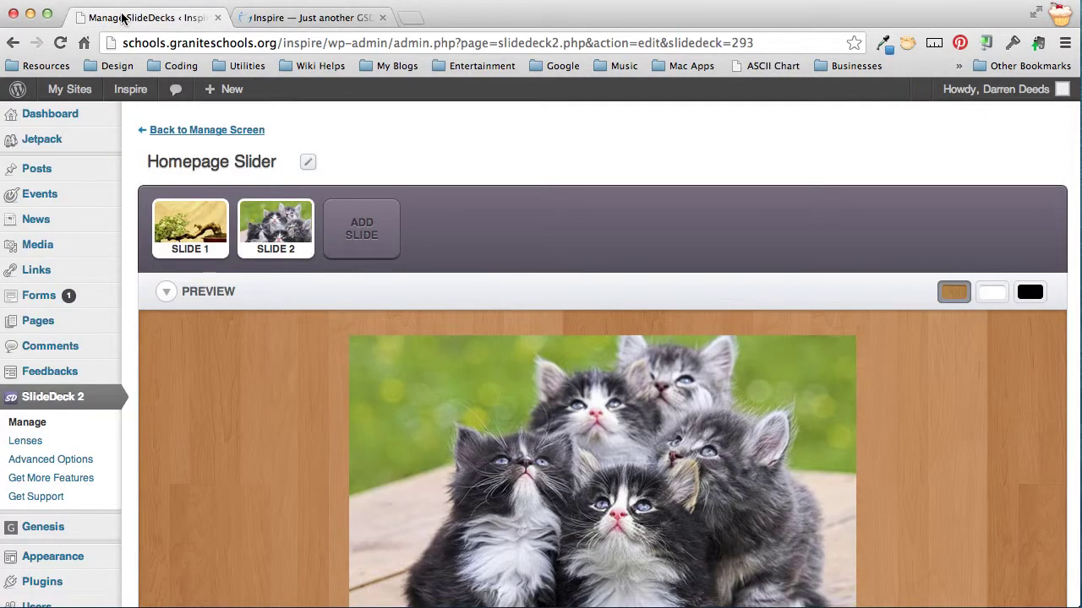
{"action": "scroll", "coordinate": [208, 304], "scroll_direction": "down", "scroll_amount": 2}
{"action": "scroll", "coordinate": [207, 303], "scroll_direction": "down", "scroll_amount": 2}
{"action": "mouse_move", "coordinate": [87, 413]}
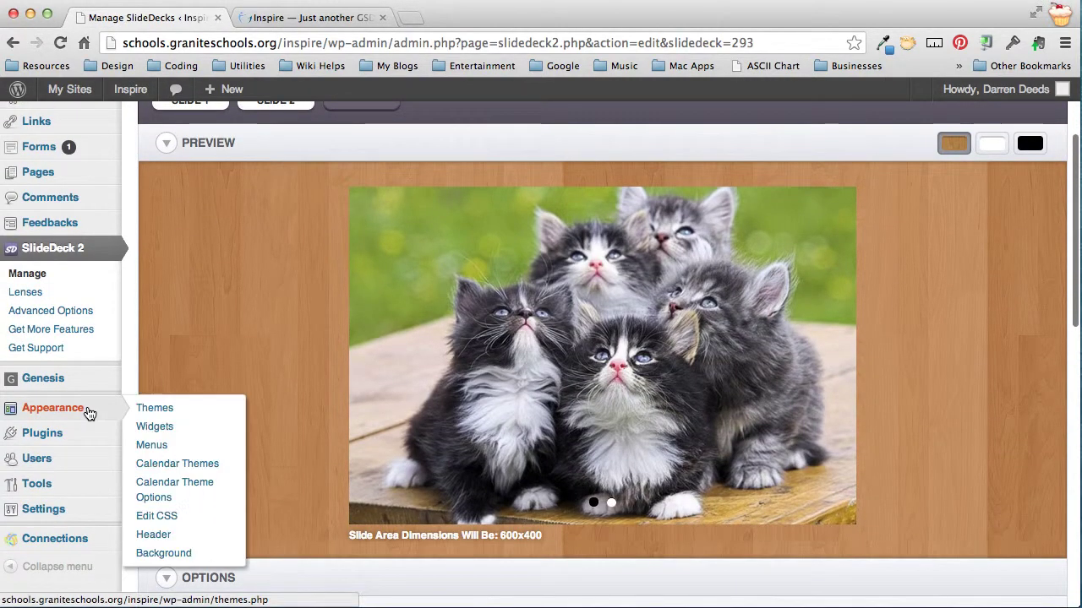
{"action": "left_click", "coordinate": [164, 429]}
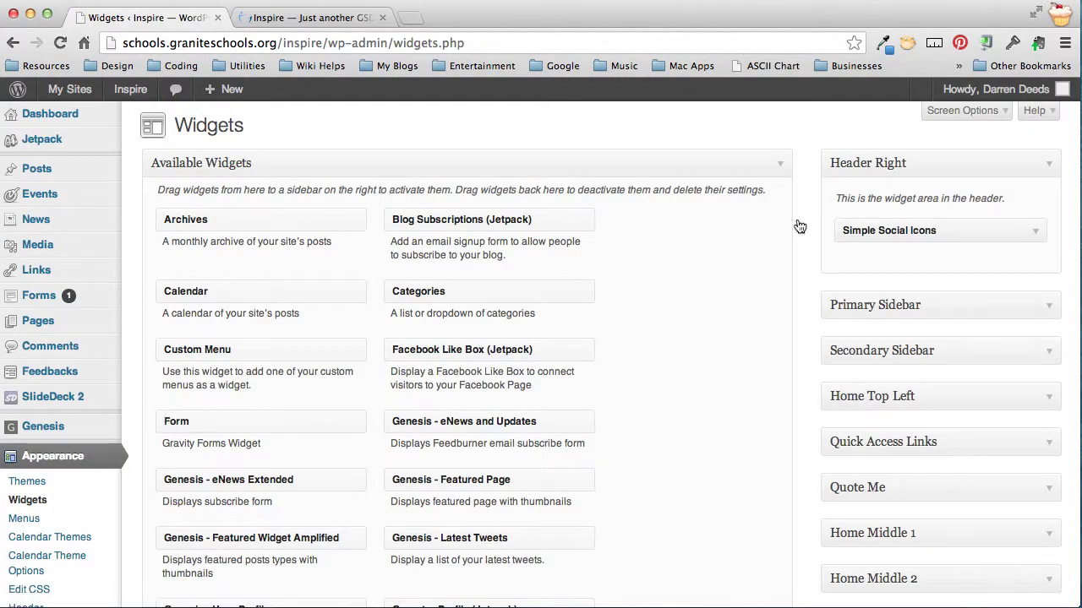
Collapse the Header Right widget area and look over the widget areas the theme offers
{"action": "left_click", "coordinate": [1053, 162]}
{"action": "scroll", "coordinate": [942, 317], "scroll_direction": "down", "scroll_amount": 2}
{"action": "scroll", "coordinate": [941, 318], "scroll_direction": "down", "scroll_amount": 1}
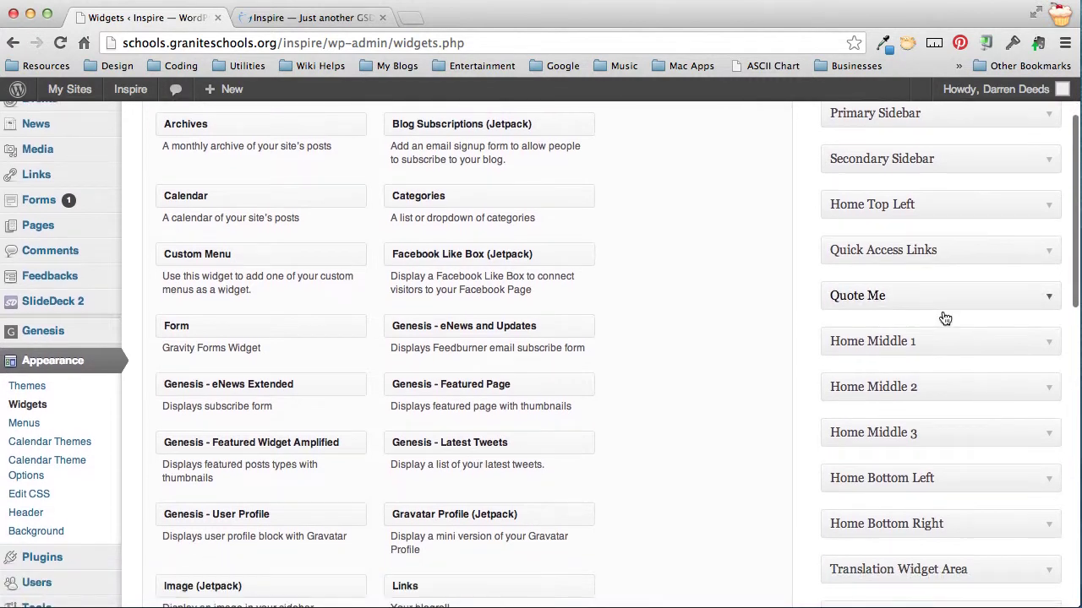
{"action": "scroll", "coordinate": [921, 199], "scroll_direction": "up", "scroll_amount": 3}
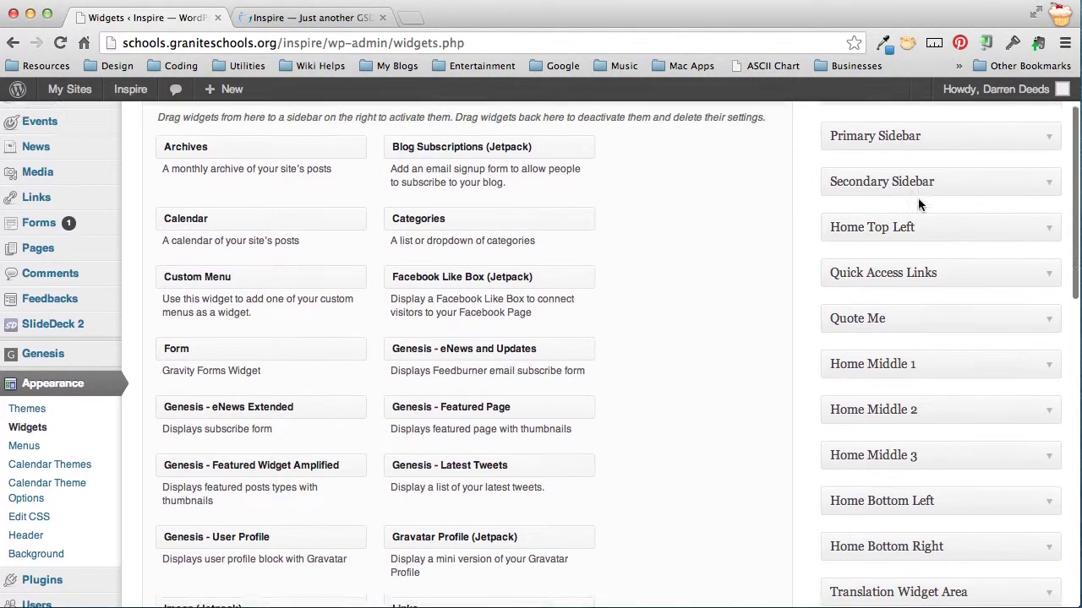
{"action": "scroll", "coordinate": [918, 203], "scroll_direction": "down", "scroll_amount": 1}
{"action": "scroll", "coordinate": [918, 205], "scroll_direction": "down", "scroll_amount": 2}
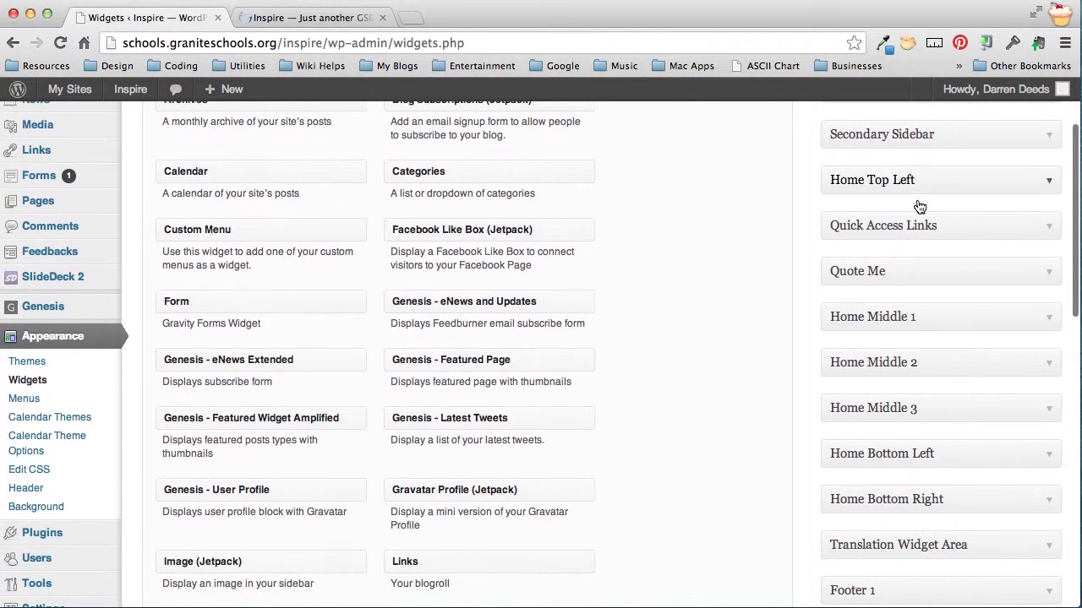
{"action": "scroll", "coordinate": [917, 200], "scroll_direction": "down", "scroll_amount": 6}
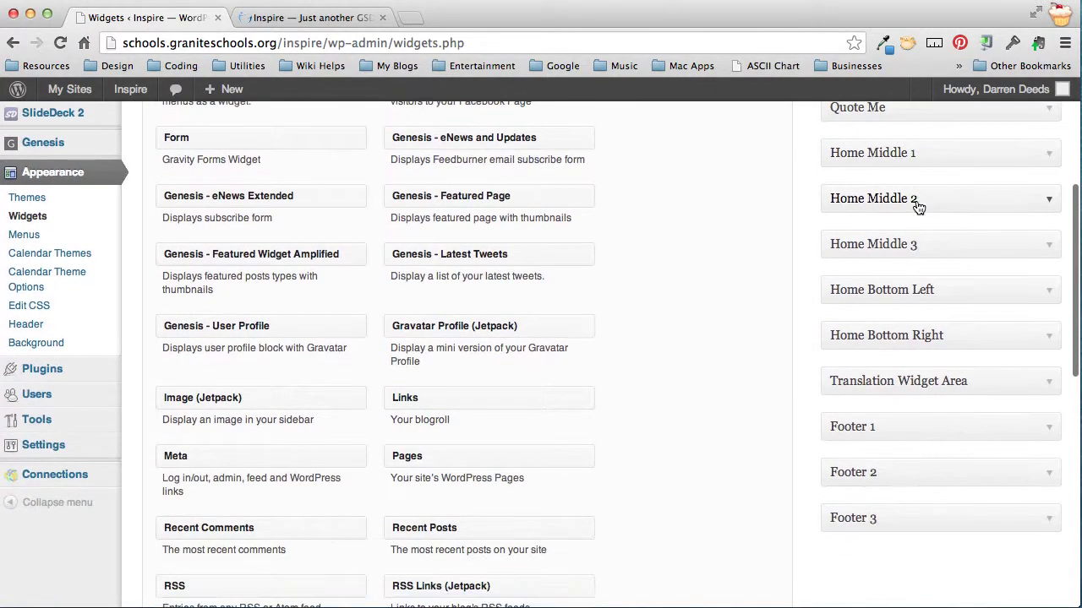
{"action": "scroll", "coordinate": [915, 206], "scroll_direction": "up", "scroll_amount": 6}
{"action": "scroll", "coordinate": [916, 211], "scroll_direction": "up", "scroll_amount": 3}
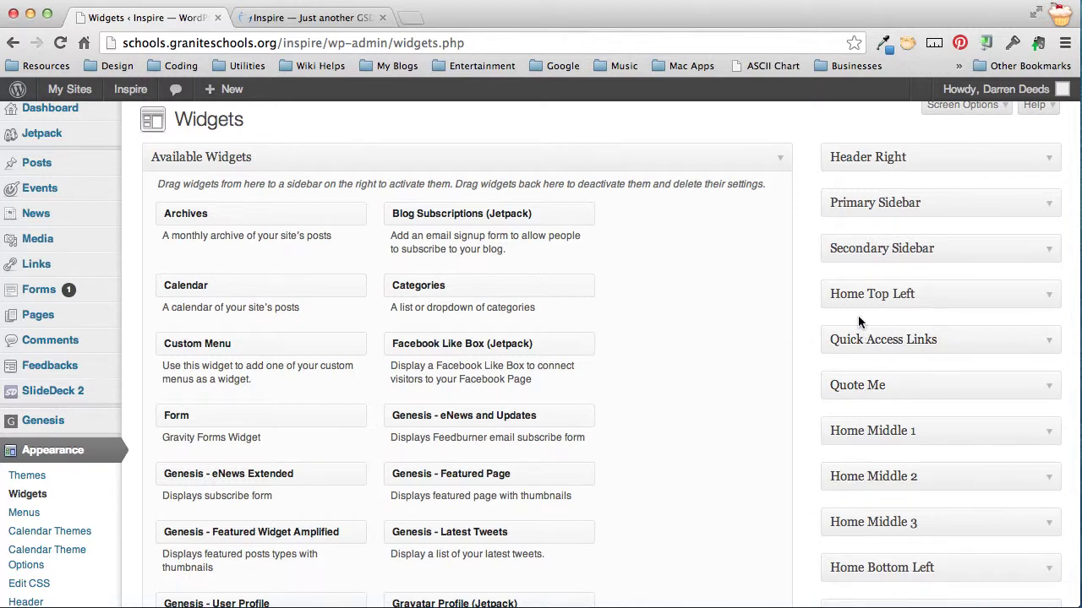
Expand the Home Top Left widget area and remove its existing SlideDeck 2 Widget
{"action": "left_click", "coordinate": [1049, 298]}
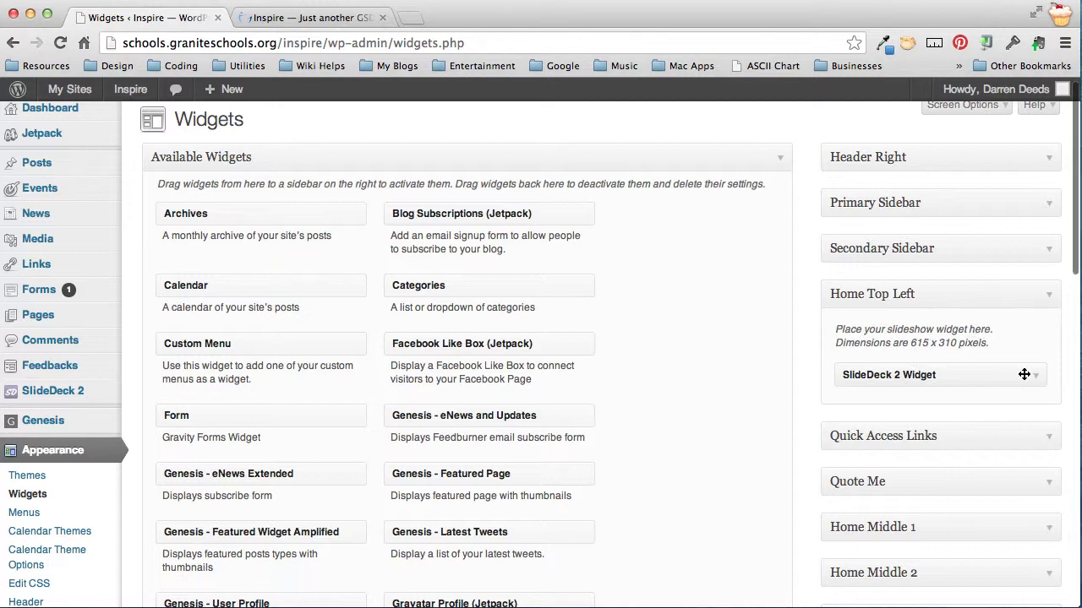
{"action": "scroll", "coordinate": [708, 467], "scroll_direction": "down", "scroll_amount": 5}
{"action": "scroll", "coordinate": [708, 466], "scroll_direction": "down", "scroll_amount": 4}
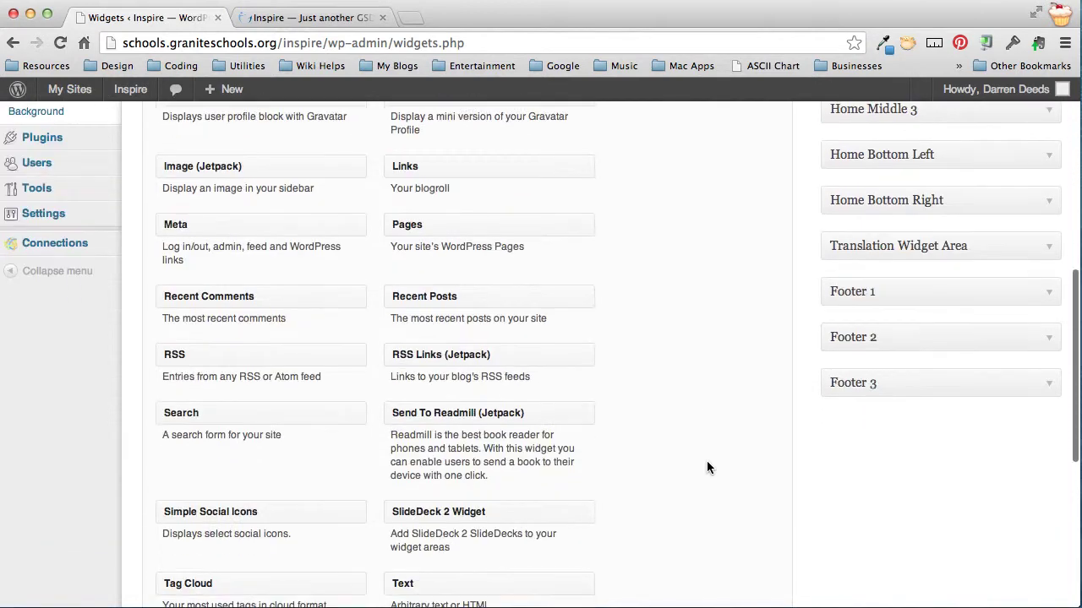
{"action": "scroll", "coordinate": [708, 466], "scroll_direction": "up", "scroll_amount": 7}
{"action": "left_click_drag", "start_coordinate": [869, 296], "coordinate": [476, 406]}
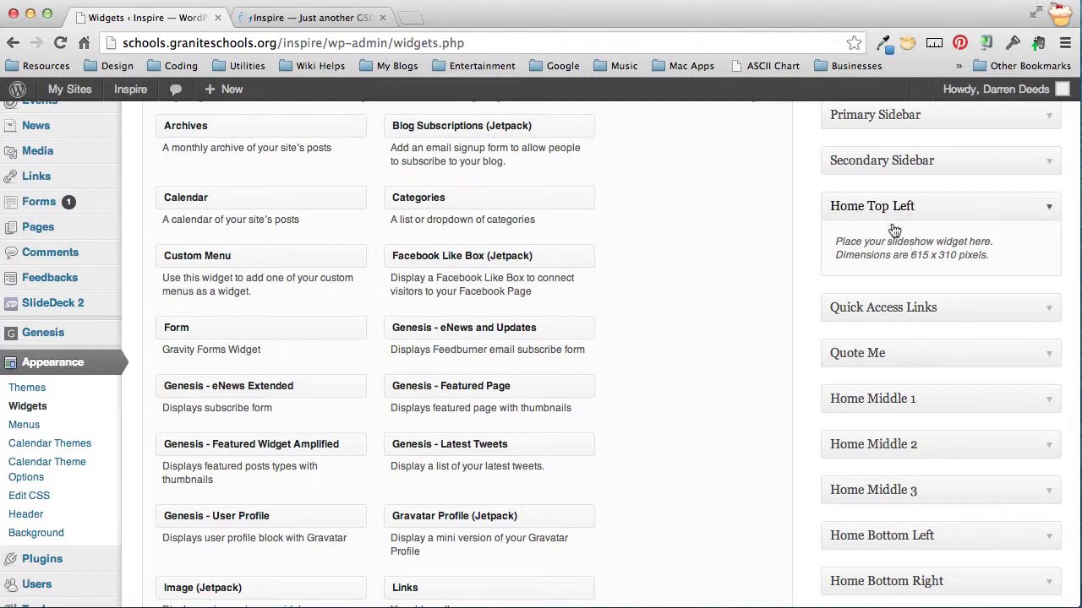
Add a SlideDeck 2 Widget from the available widgets to the Home Top Left area
{"action": "scroll", "coordinate": [652, 444], "scroll_direction": "down", "scroll_amount": 5}
{"action": "scroll", "coordinate": [652, 454], "scroll_direction": "down", "scroll_amount": 5}
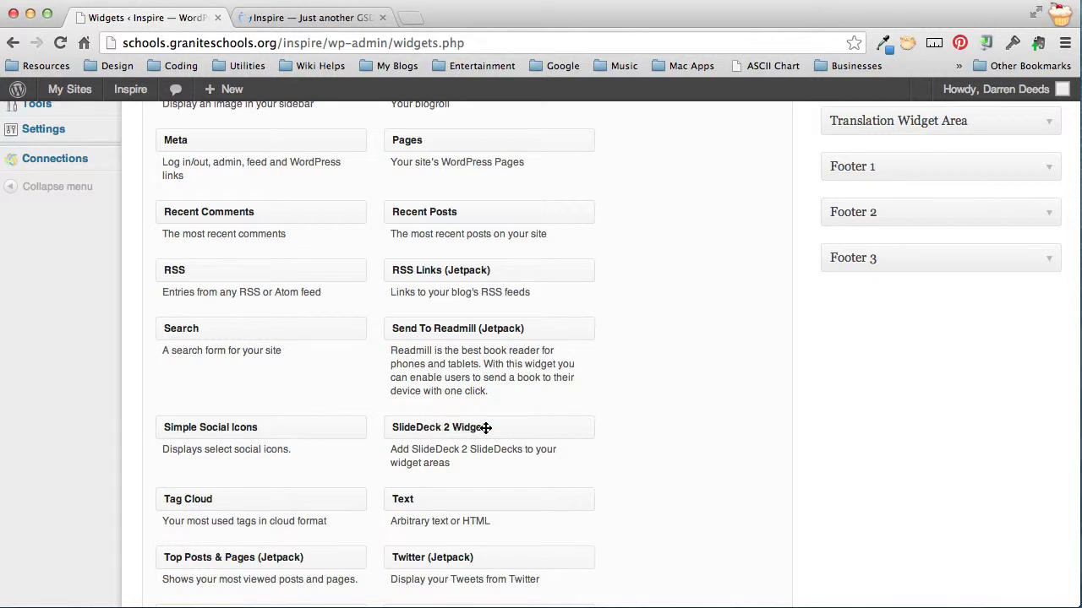
{"action": "left_click_drag", "start_coordinate": [485, 428], "coordinate": [940, 203]}
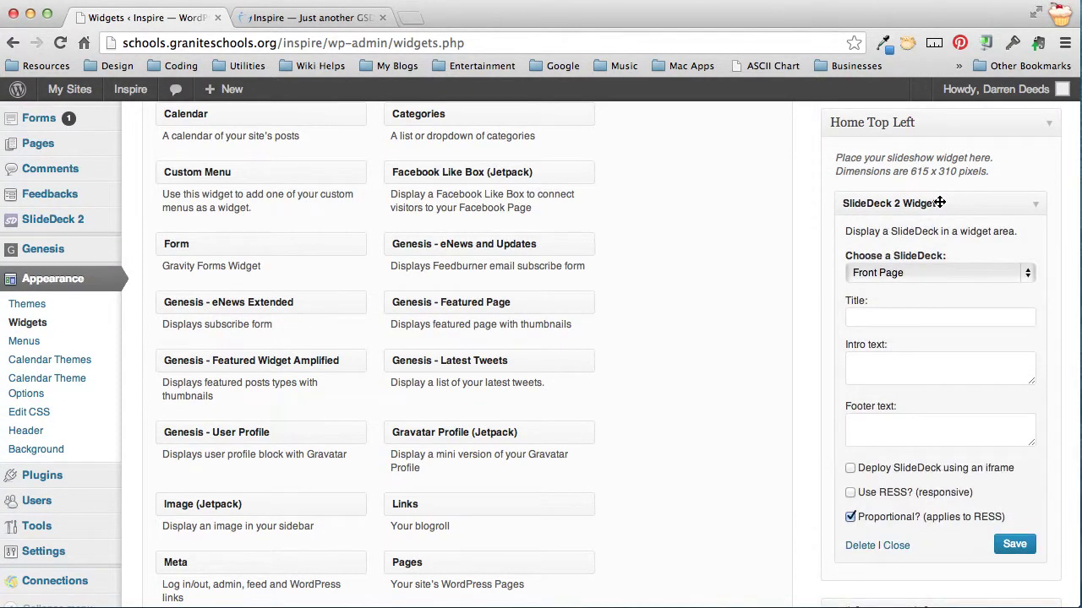
Assign Homepage Slider to the new SlideDeck 2 Widget, enable Use RESS (responsive), and save the widget
{"action": "left_click", "coordinate": [922, 271]}
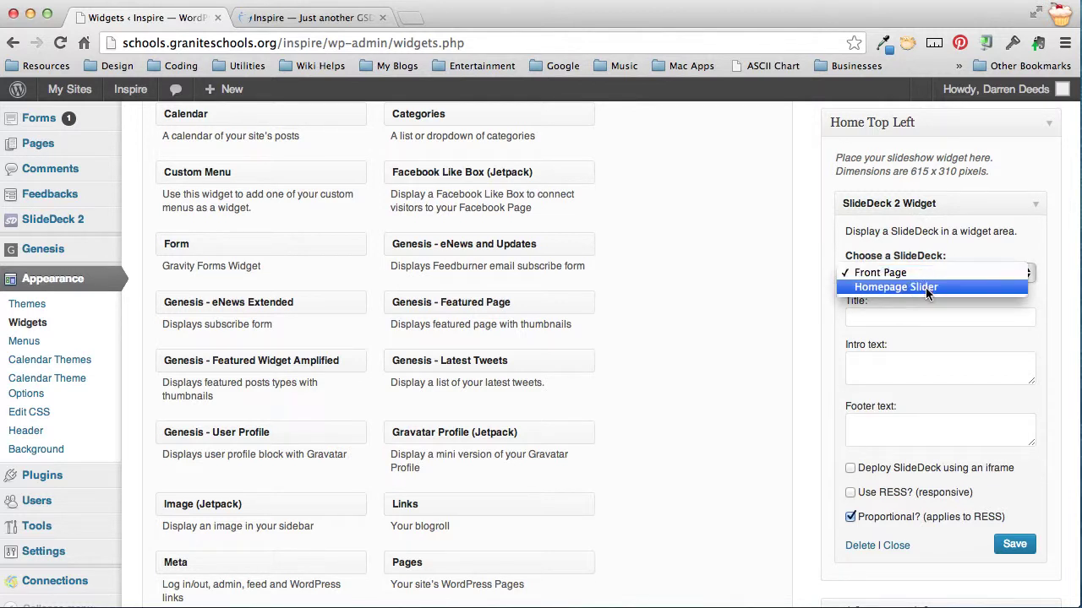
{"action": "left_click", "coordinate": [922, 288]}
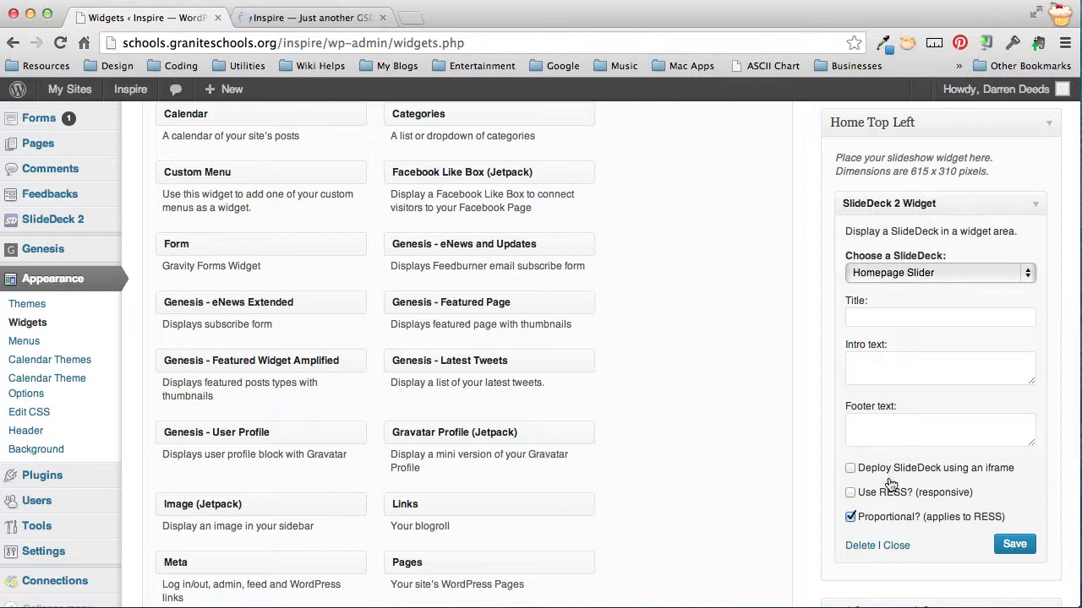
{"action": "left_click", "coordinate": [850, 493]}
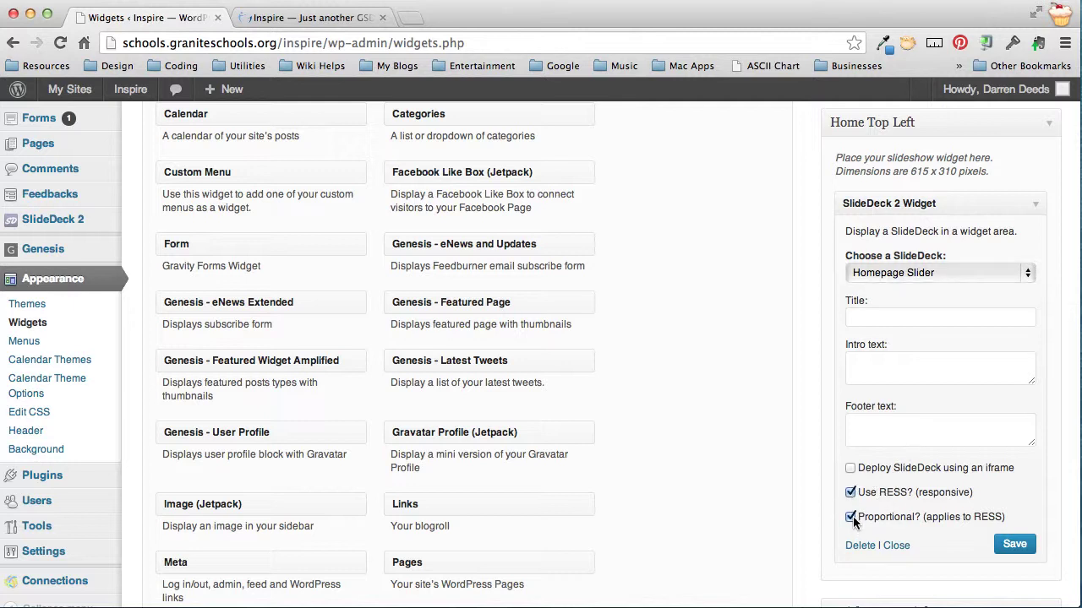
{"action": "left_click", "coordinate": [1012, 546]}
Reload the live homepage and compare the new slider with the slideshow dimensions recommended for the Home Top Left area
{"action": "left_click", "coordinate": [310, 17]}
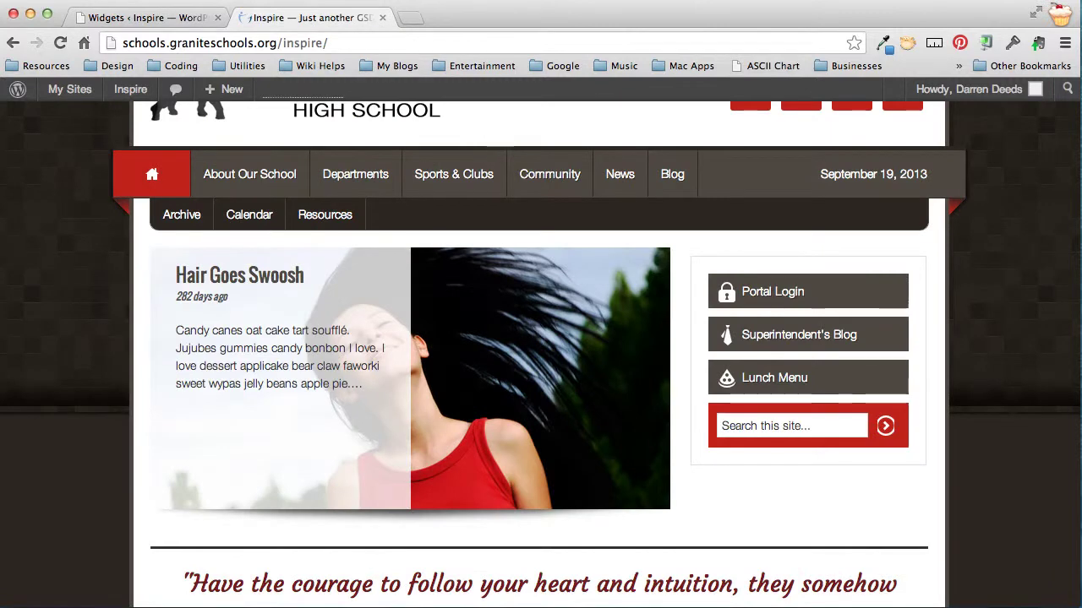
{"action": "key", "text": "super+r"}
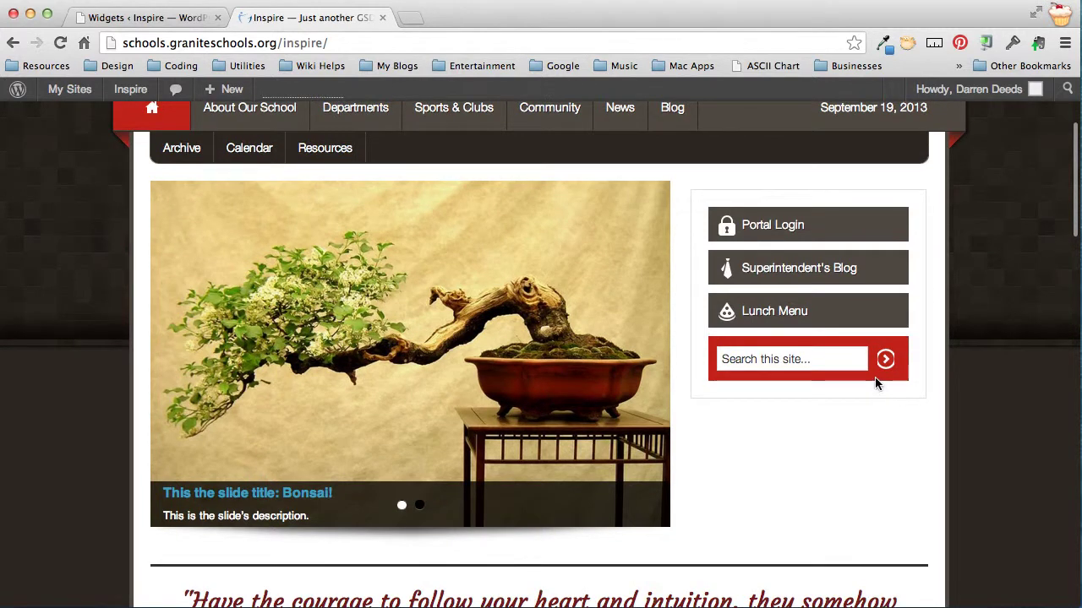
{"action": "mouse_move", "coordinate": [613, 397]}
{"action": "left_click", "coordinate": [170, 18]}
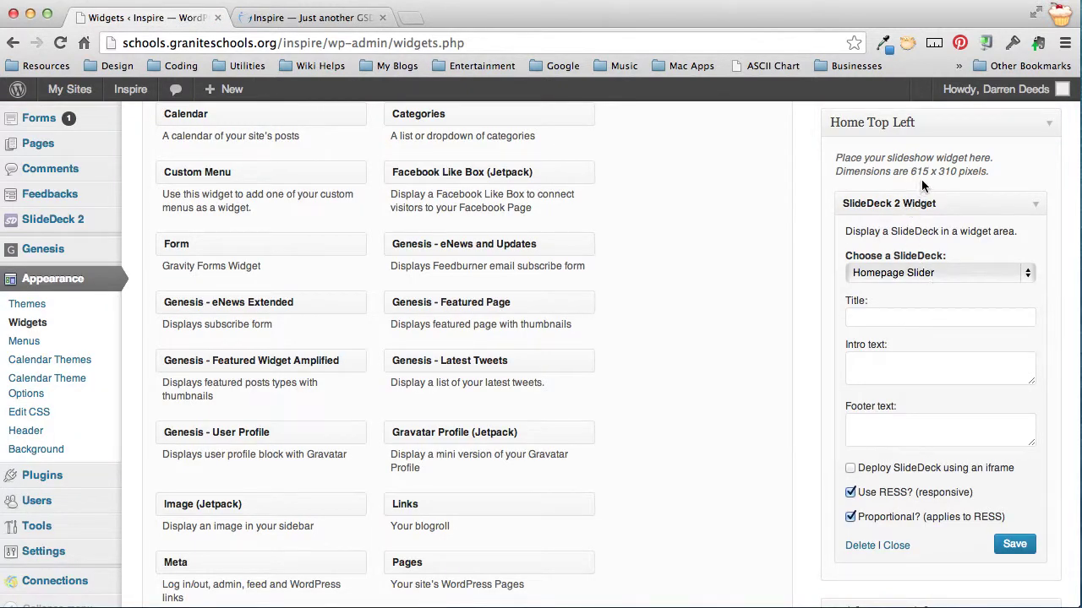
{"action": "left_click", "coordinate": [306, 12]}
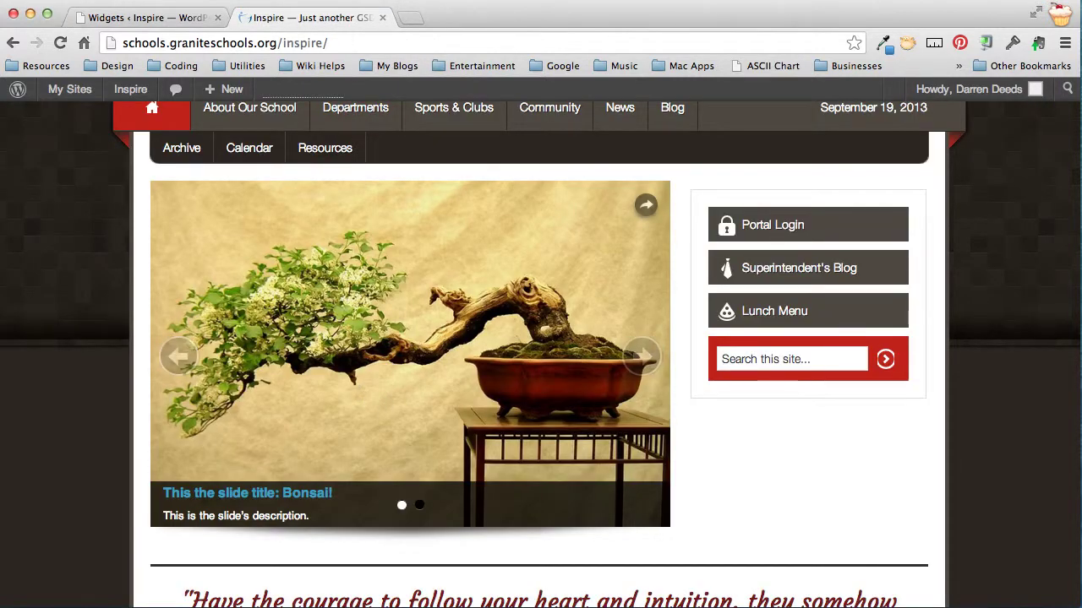
Open the Homepage Slider deck for editing from the SlideDeck 2 management page in the site admin
{"action": "left_click", "coordinate": [157, 18]}
{"action": "mouse_move", "coordinate": [49, 222]}
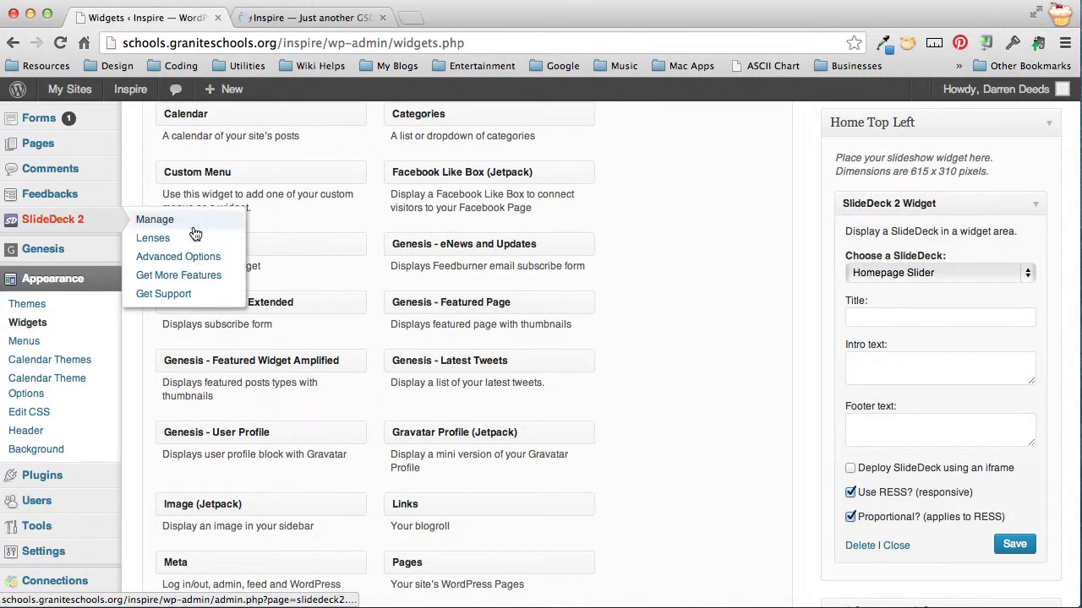
{"action": "left_click", "coordinate": [170, 227]}
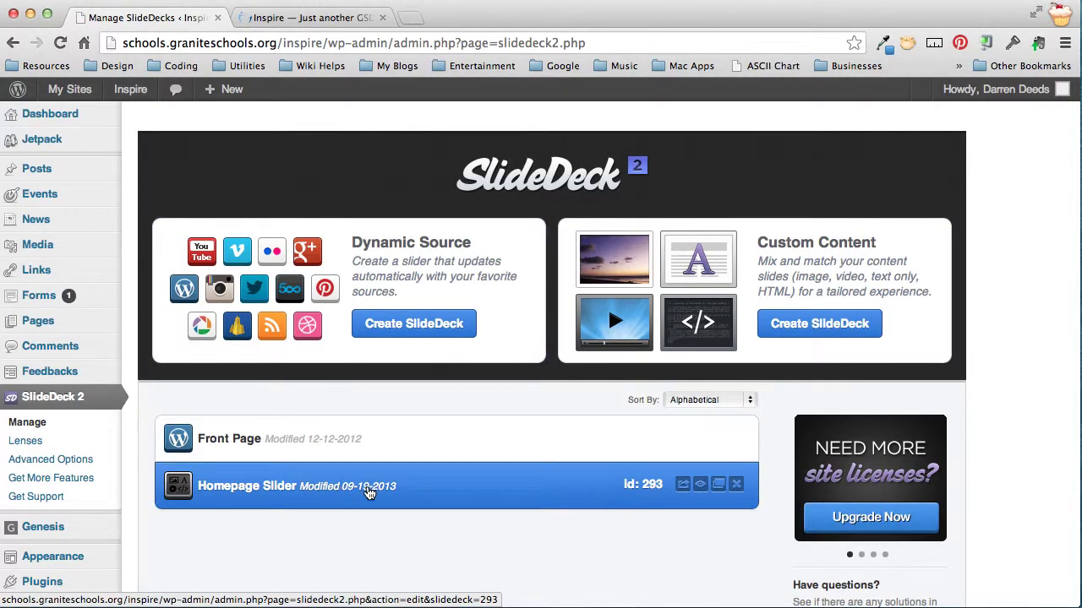
{"action": "left_click", "coordinate": [369, 493]}
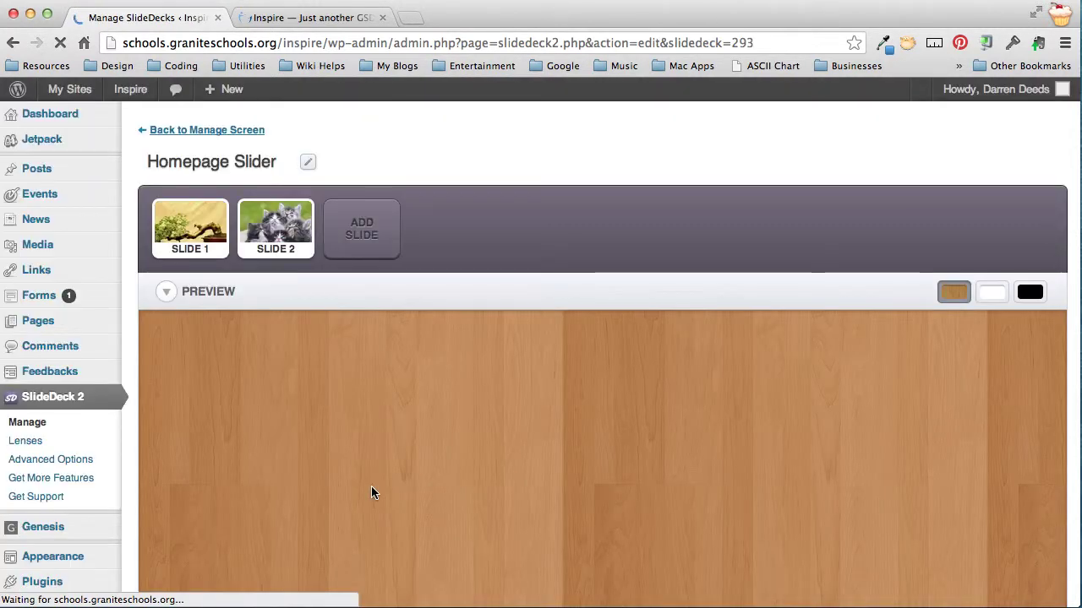
Give the deck a custom size of 615 x 310 px and save the SlideDeck
{"action": "scroll", "coordinate": [371, 484], "scroll_direction": "down", "scroll_amount": 3}
{"action": "scroll", "coordinate": [355, 490], "scroll_direction": "down", "scroll_amount": 3}
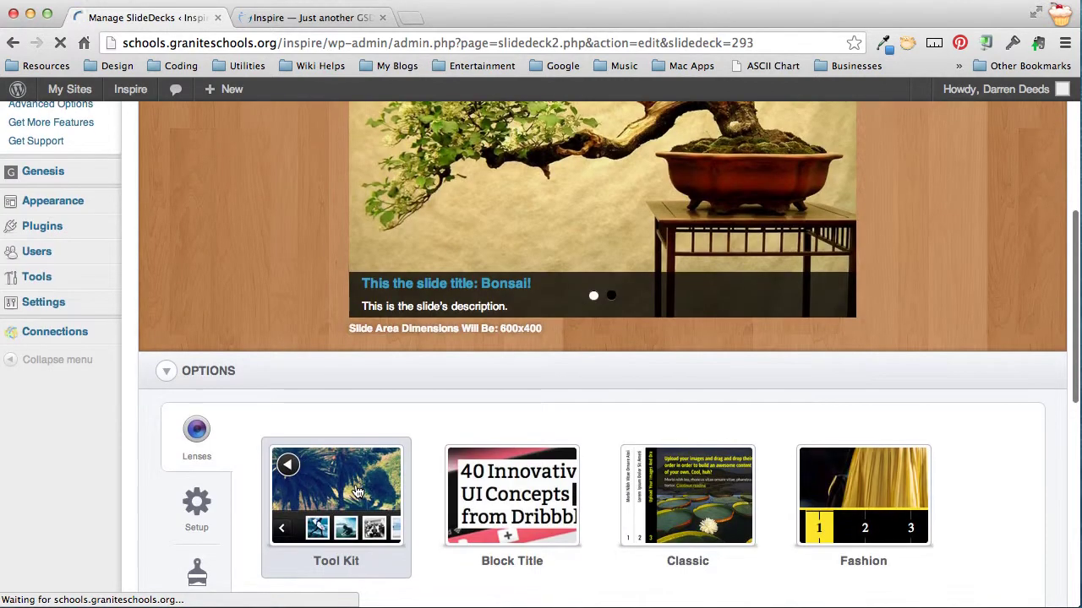
{"action": "left_click", "coordinate": [199, 507]}
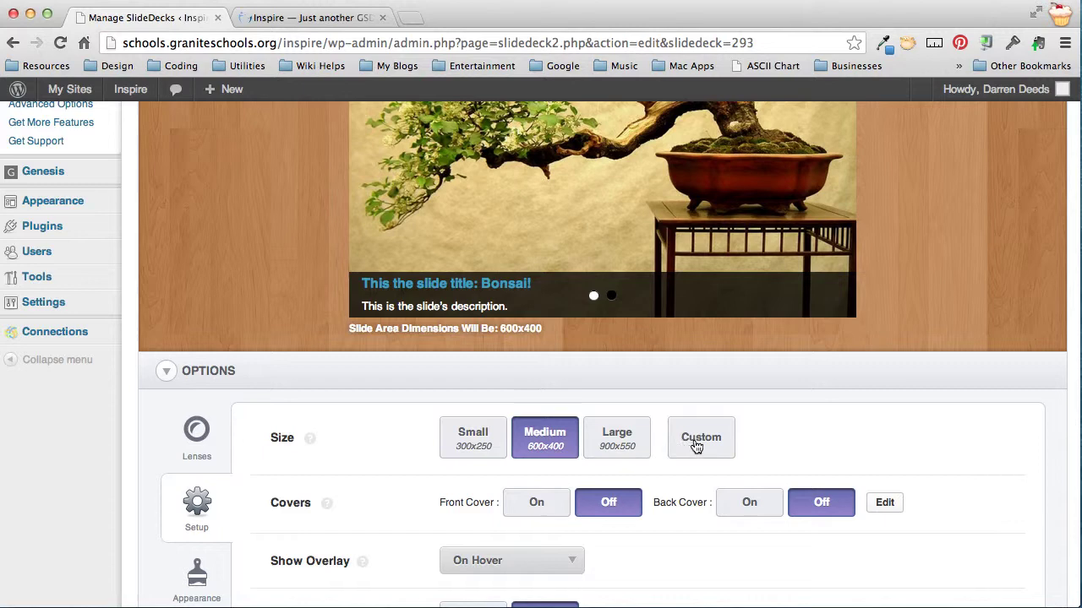
{"action": "left_click", "coordinate": [696, 446]}
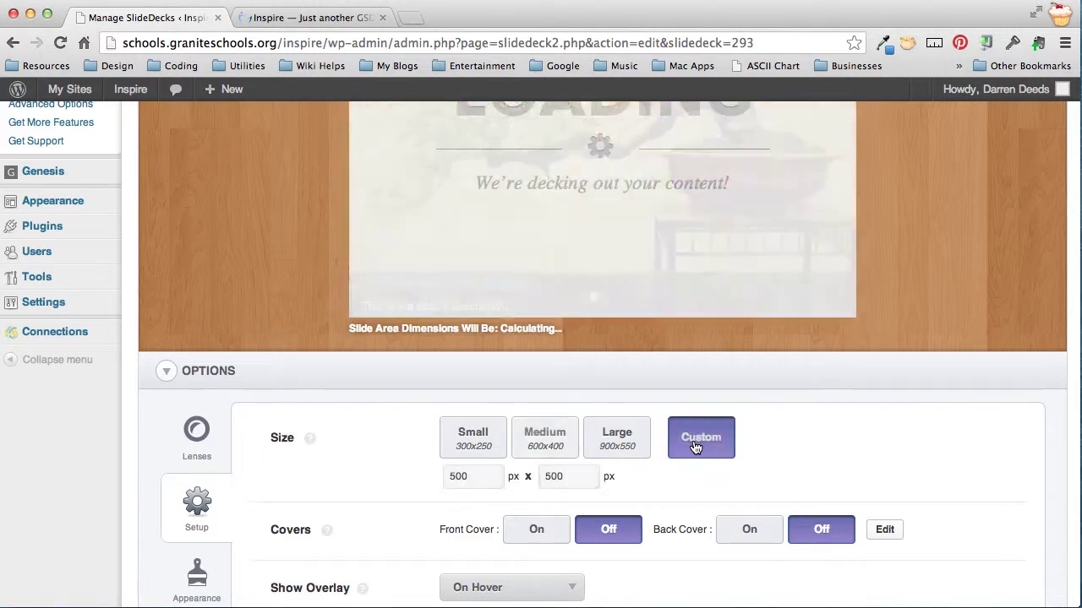
{"action": "double_click", "coordinate": [491, 477]}
{"action": "type", "text": "615"}
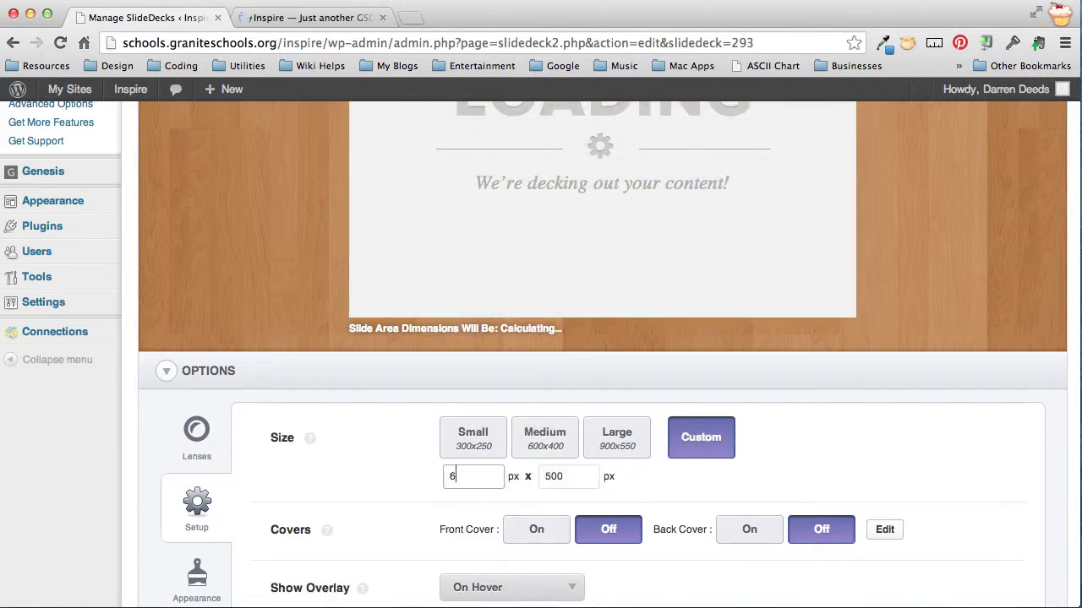
{"action": "key", "text": "Tab"}
{"action": "type", "text": "310"}
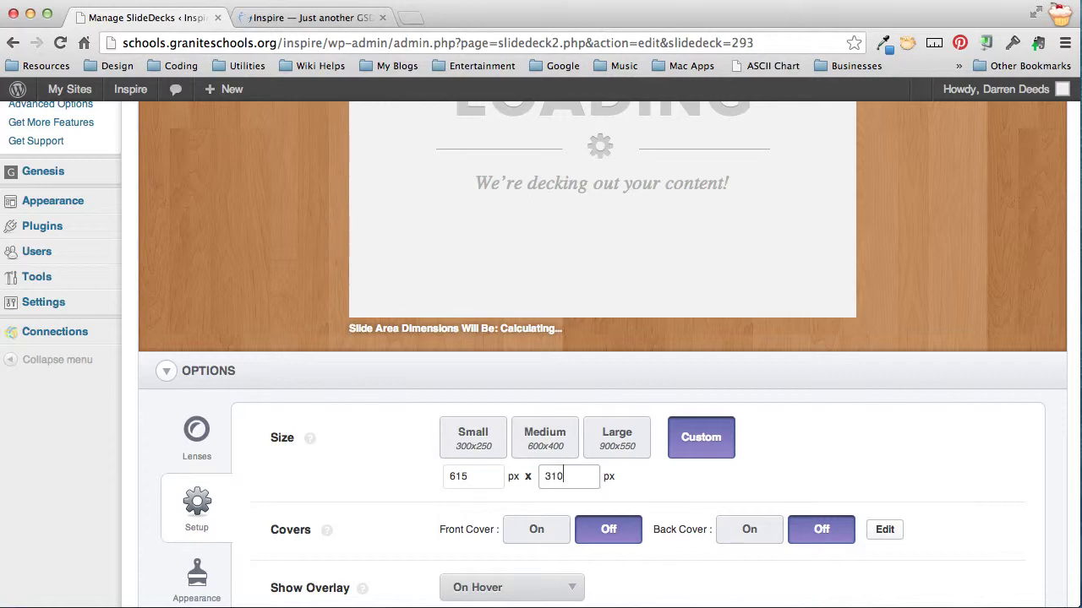
{"action": "scroll", "coordinate": [524, 490], "scroll_direction": "down", "scroll_amount": 8}
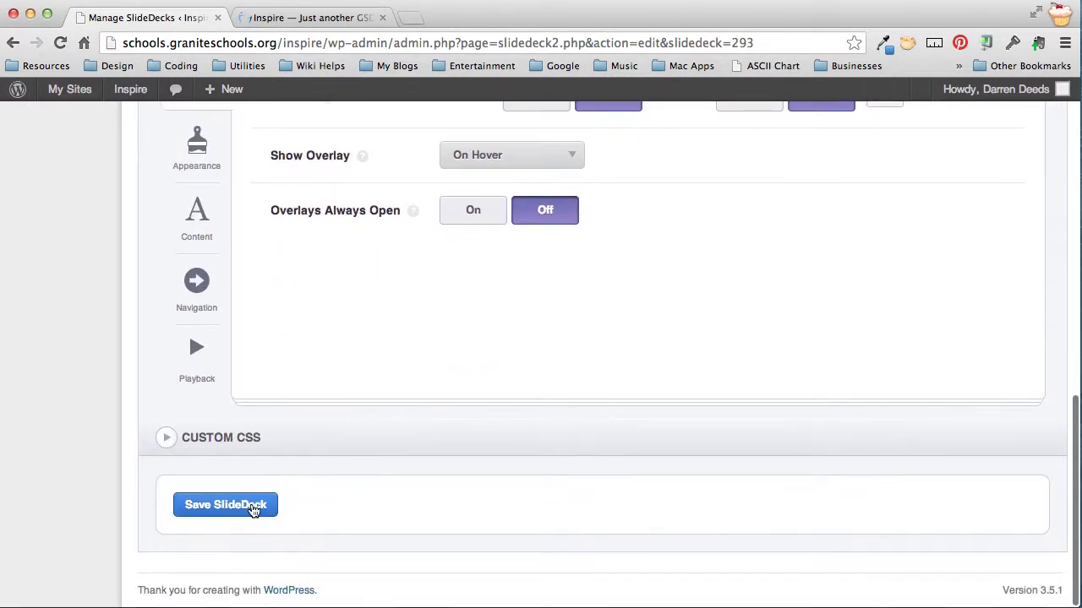
{"action": "left_click", "coordinate": [253, 507]}
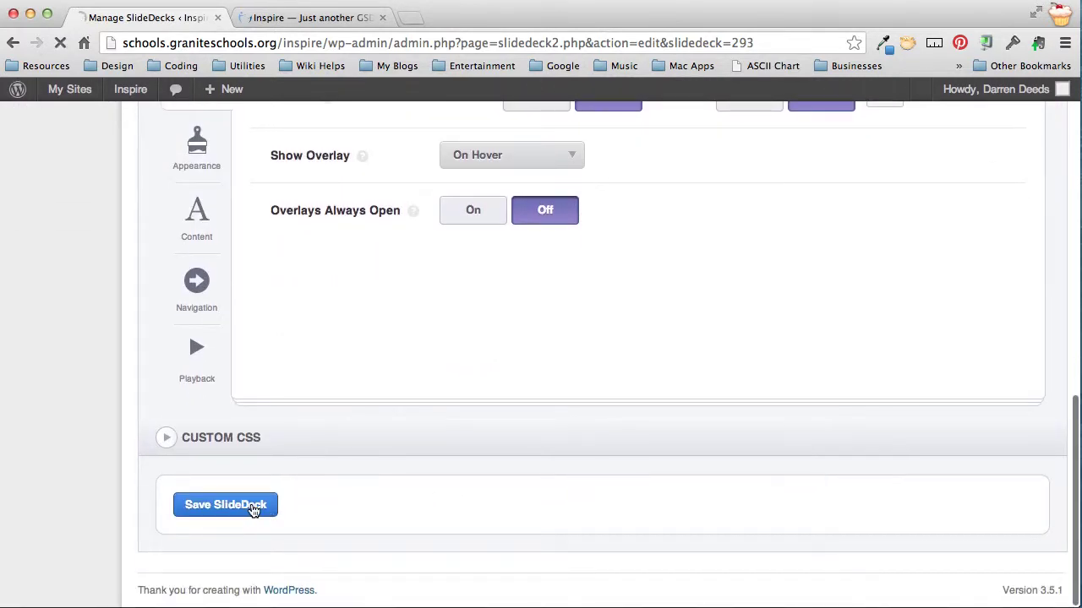
Reload the live homepage and check how the resized slider fits the Home Top Left area
{"action": "left_click", "coordinate": [296, 18]}
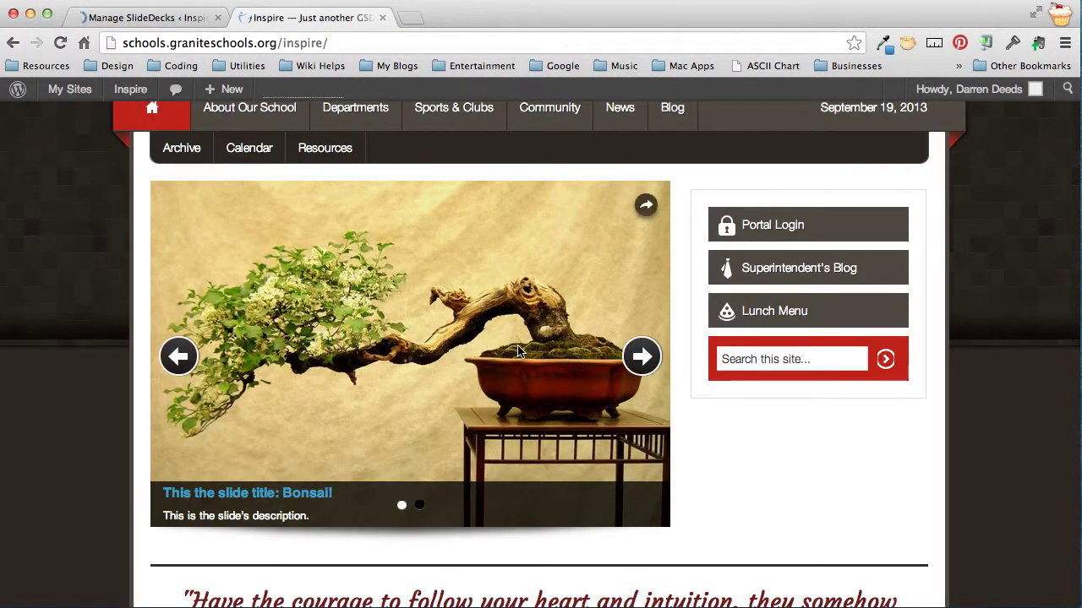
{"action": "key", "text": "super+r"}
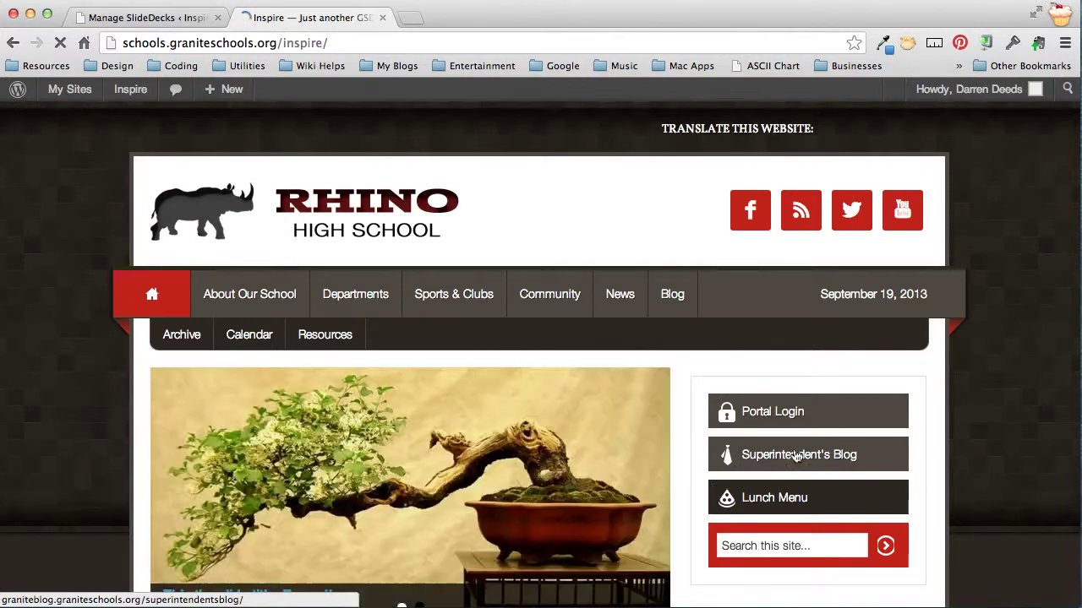
{"action": "scroll", "coordinate": [947, 437], "scroll_direction": "down", "scroll_amount": 8}
{"action": "scroll", "coordinate": [949, 439], "scroll_direction": "up", "scroll_amount": 3}
{"action": "scroll", "coordinate": [947, 438], "scroll_direction": "up", "scroll_amount": 1}
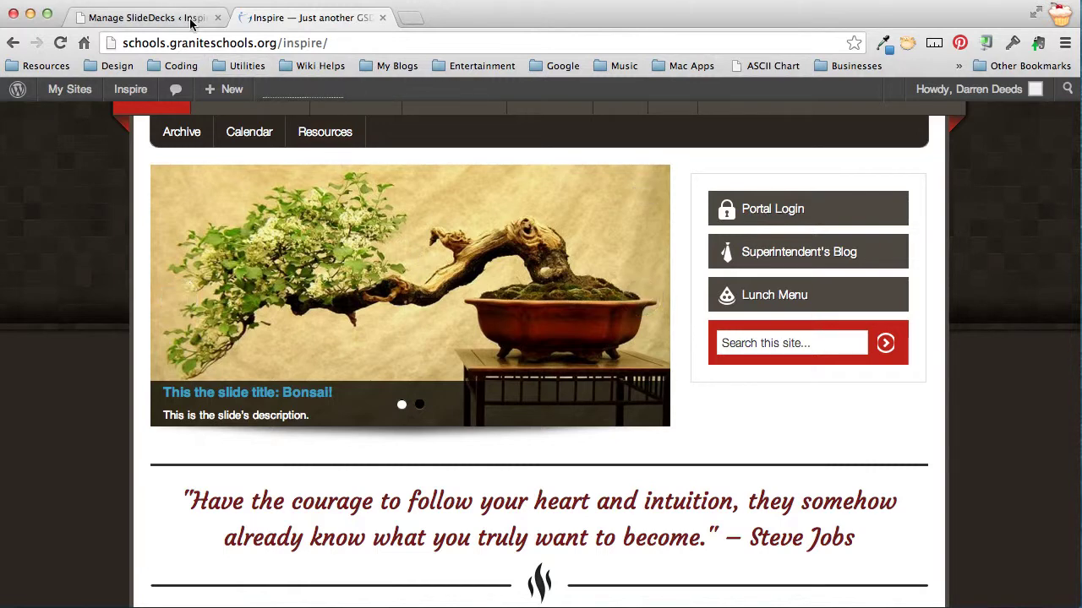
Open the post "Intergalactic Chase Captivates Millions" for editing from the site's list of all posts
{"action": "left_click", "coordinate": [159, 19]}
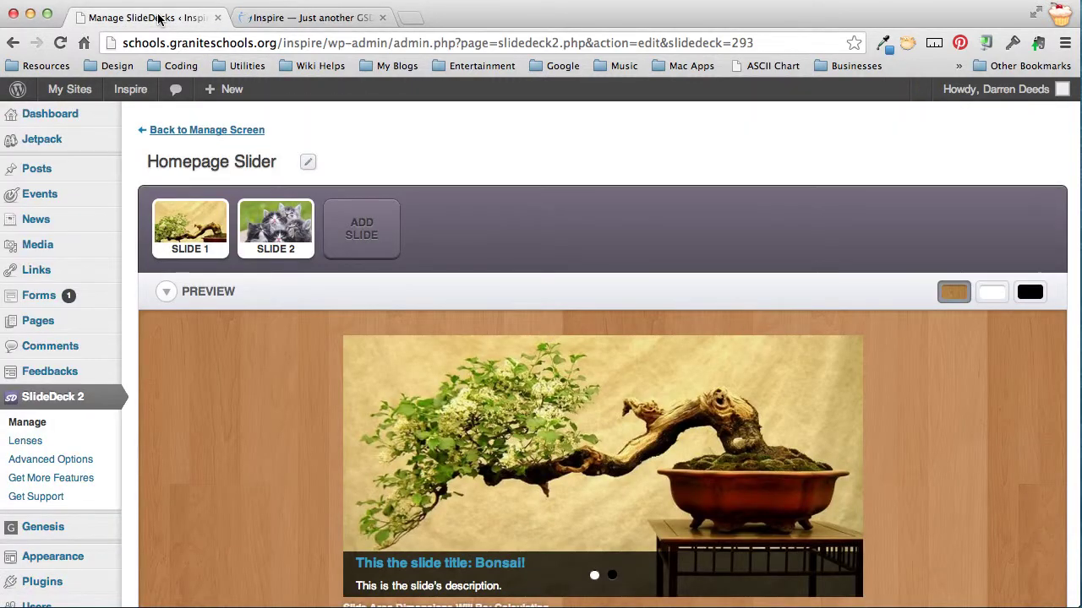
{"action": "mouse_move", "coordinate": [65, 169]}
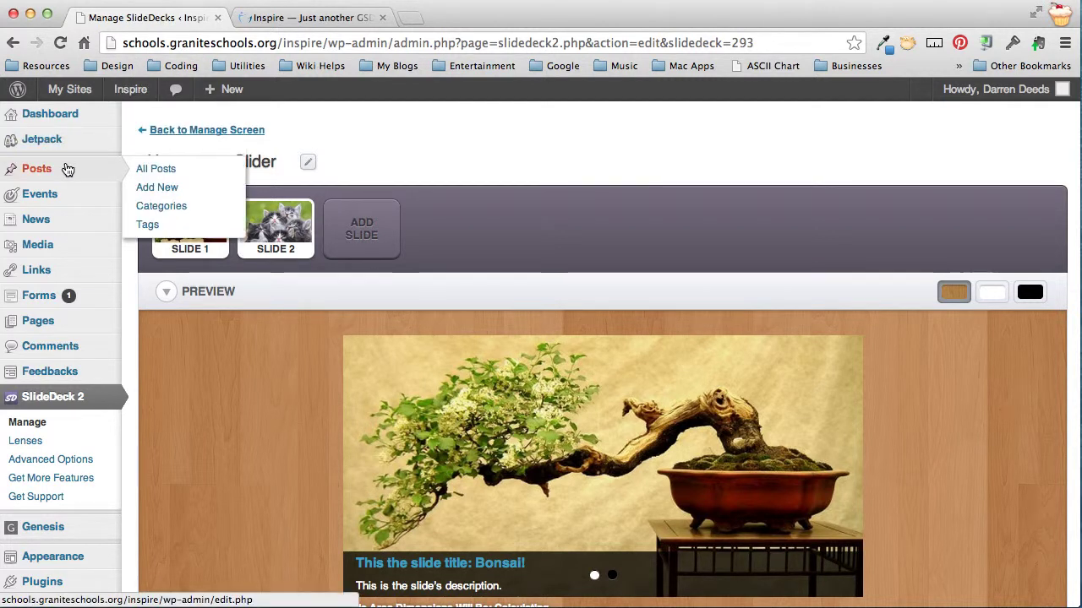
{"action": "left_click", "coordinate": [161, 170]}
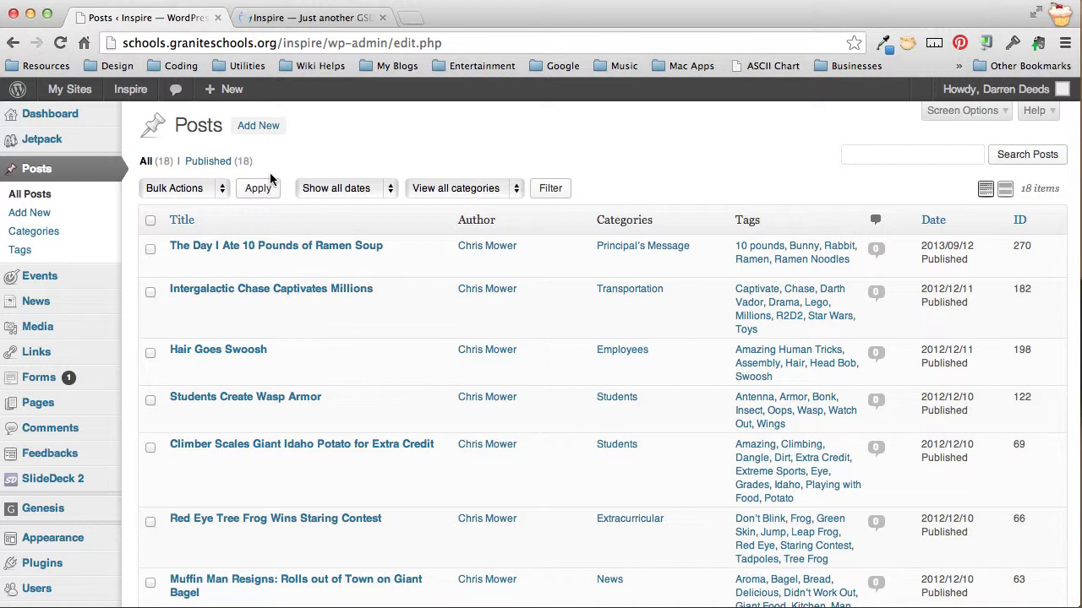
{"action": "mouse_move", "coordinate": [282, 315]}
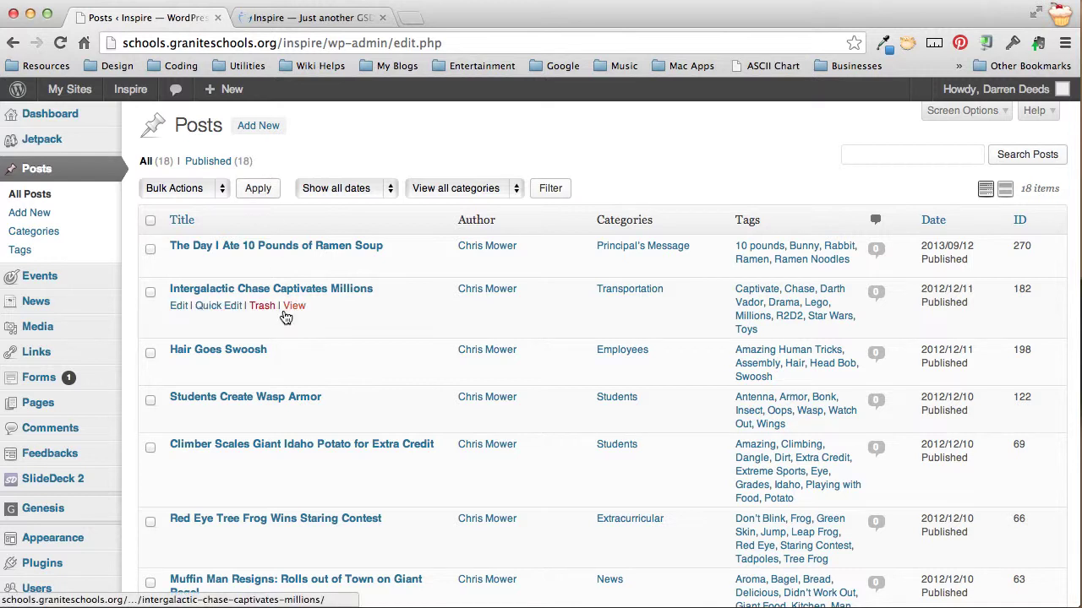
{"action": "mouse_move", "coordinate": [253, 252]}
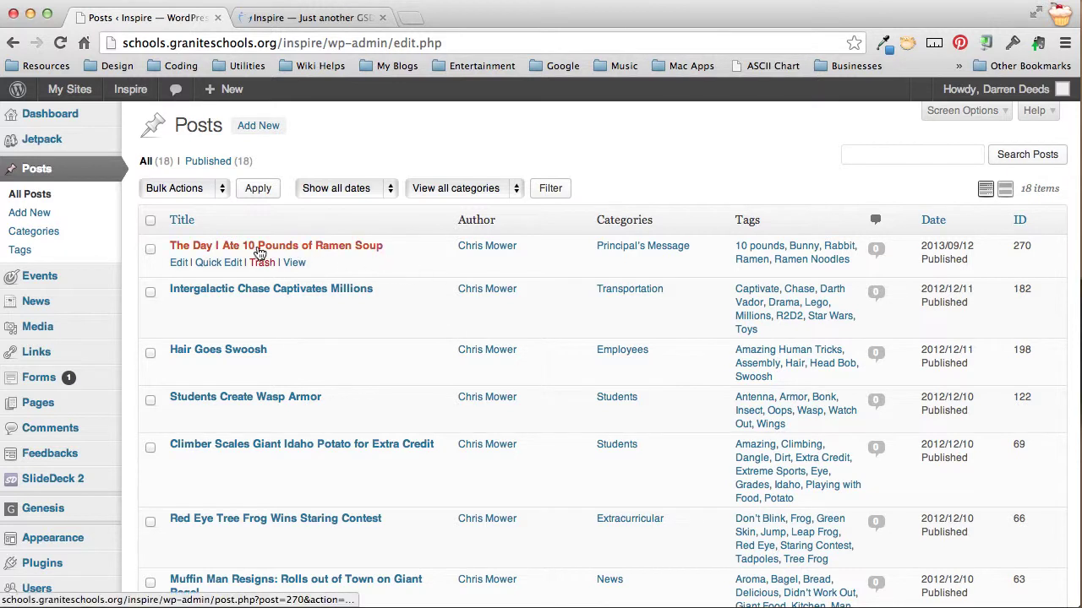
{"action": "mouse_move", "coordinate": [215, 295]}
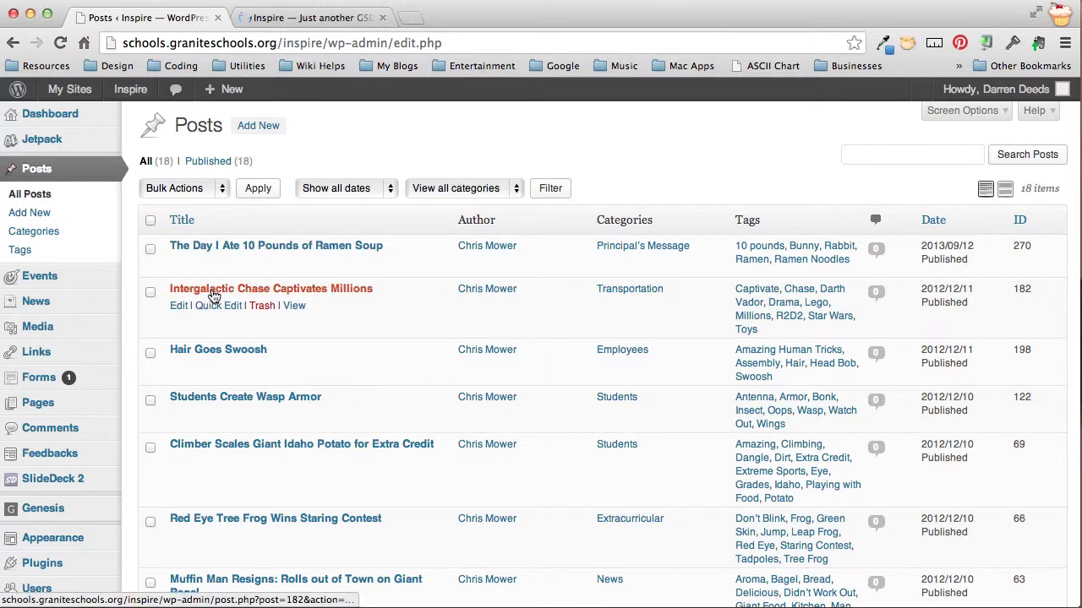
{"action": "left_click", "coordinate": [215, 295]}
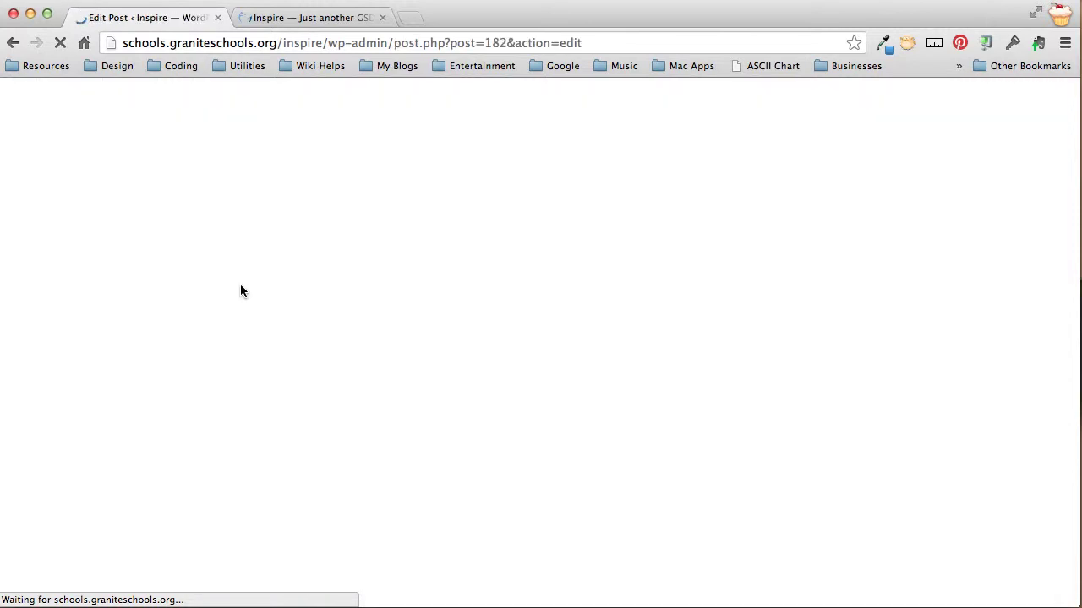
Start one new empty paragraph after the last paragraph of the post body
{"action": "scroll", "coordinate": [337, 338], "scroll_direction": "down", "scroll_amount": 10}
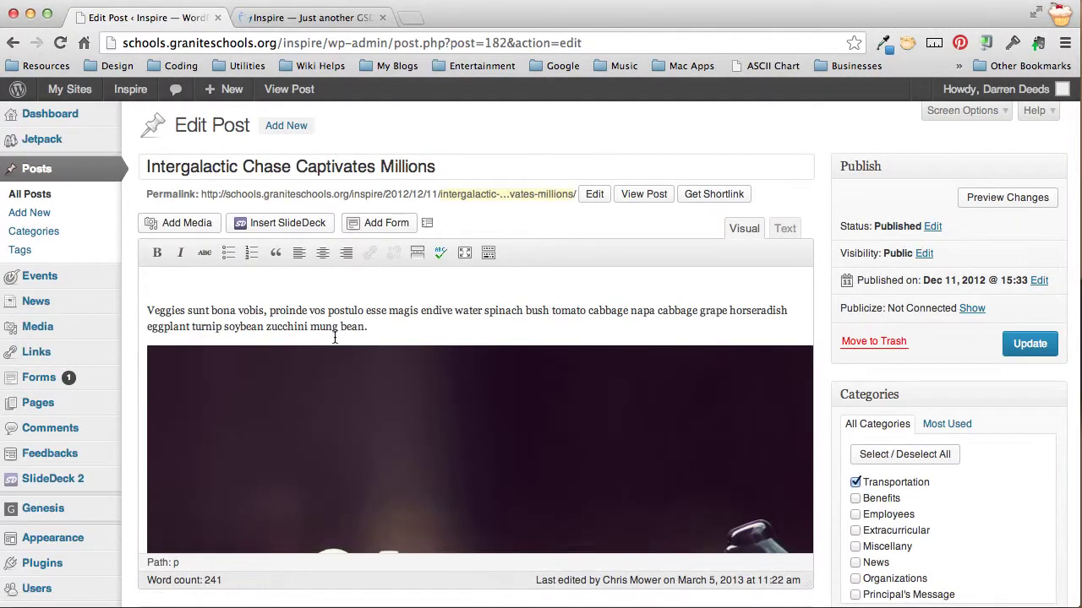
{"action": "scroll", "coordinate": [337, 346], "scroll_direction": "down", "scroll_amount": 4}
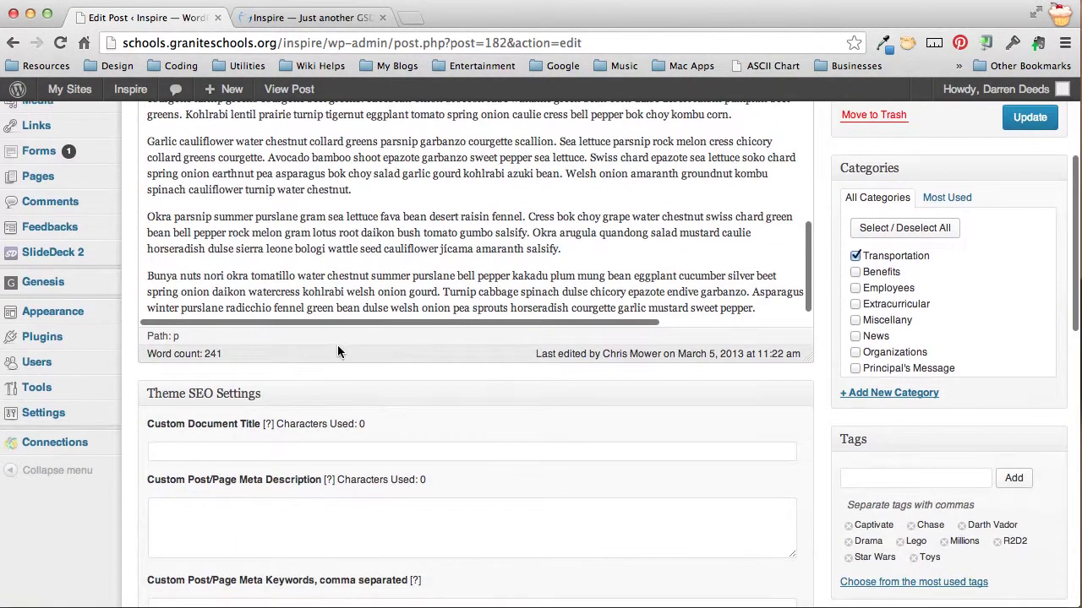
{"action": "left_click", "coordinate": [763, 306]}
{"action": "key", "text": "Return"}
{"action": "key", "text": "Return"}
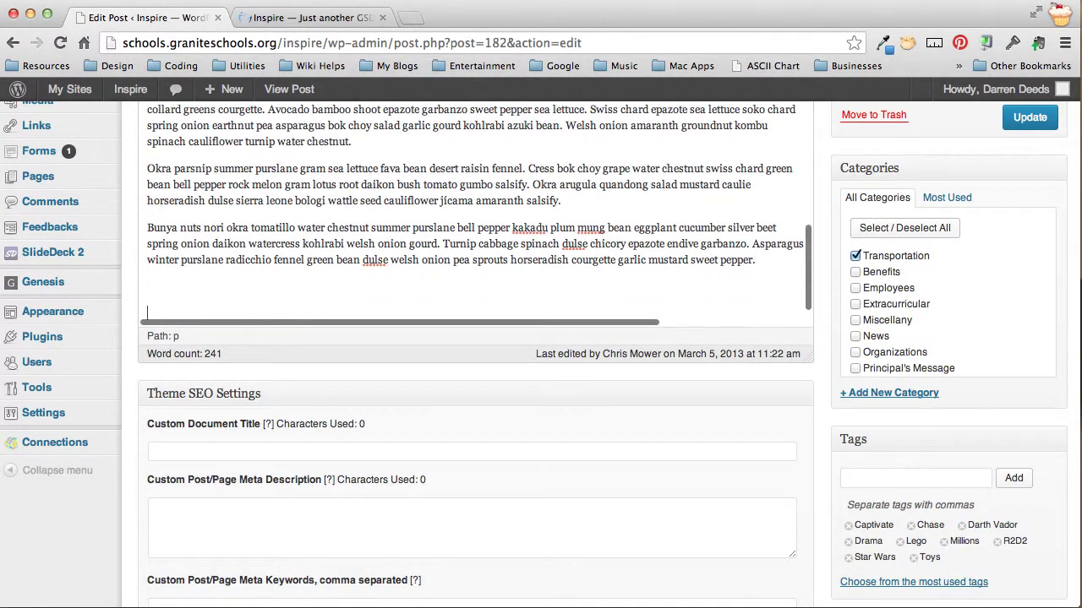
{"action": "key", "text": "BackSpace"}
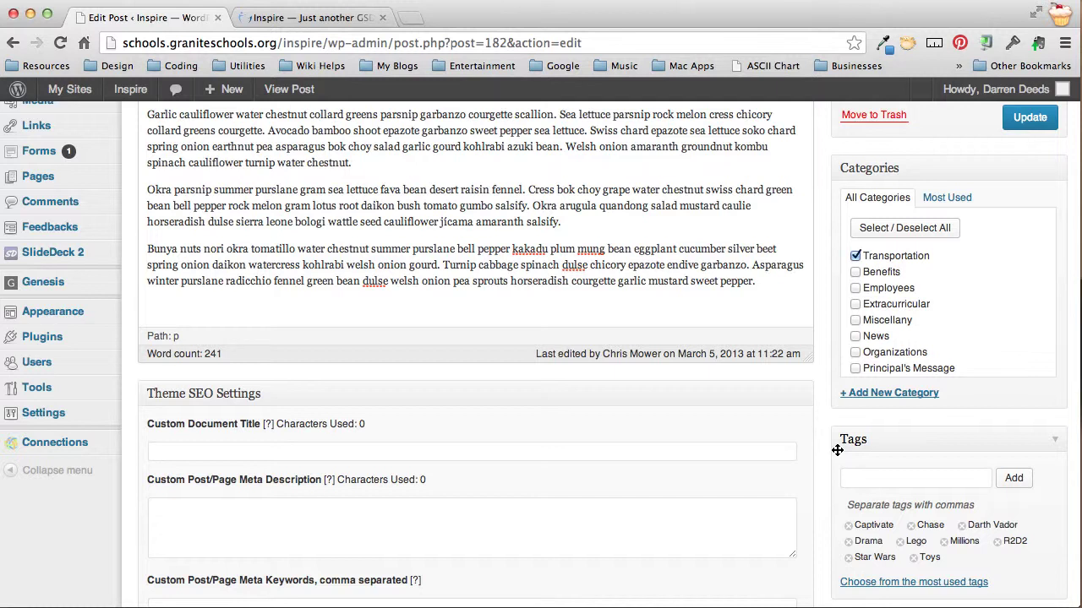
Write the shortcode [SlideDeck2 id=293] in the empty last paragraph as a trial, and delete it
{"action": "type", "text": "[SlideDeck2 id=293]"}
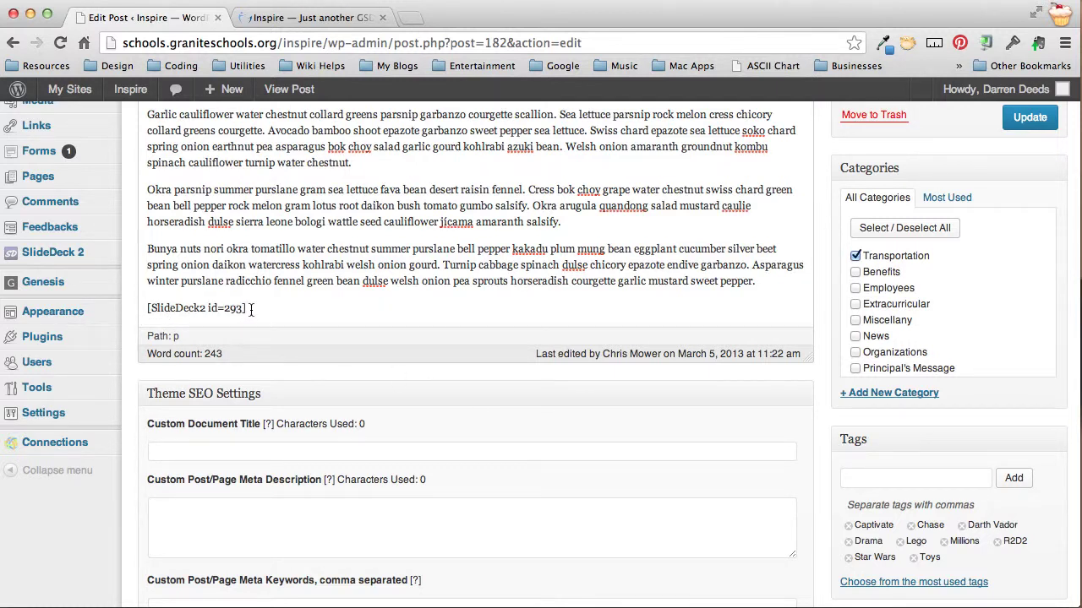
{"action": "left_click_drag", "start_coordinate": [252, 311], "coordinate": [152, 311]}
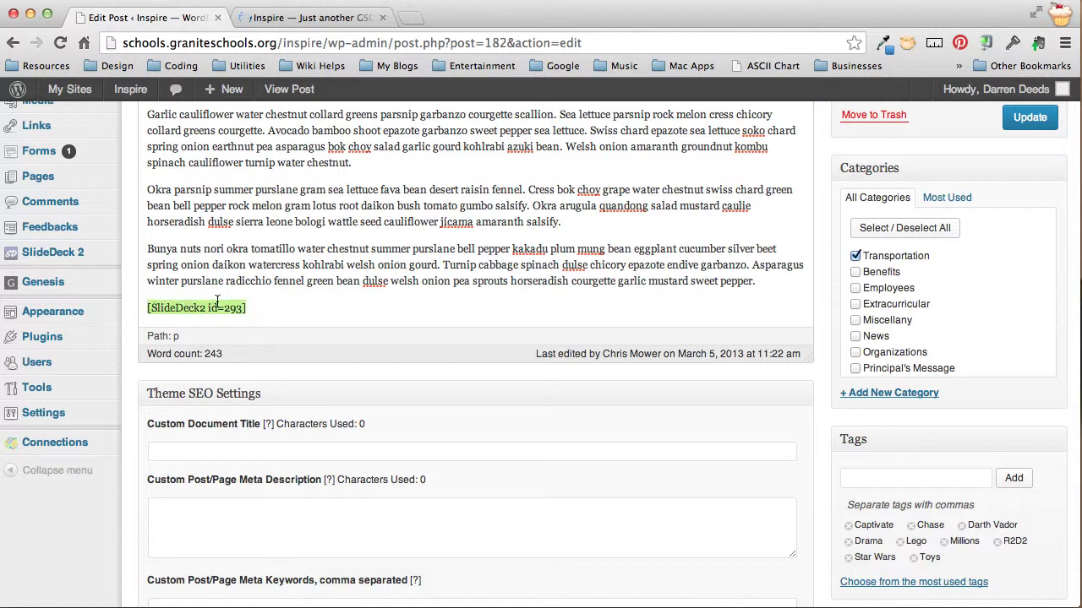
{"action": "key", "text": "BackSpace"}
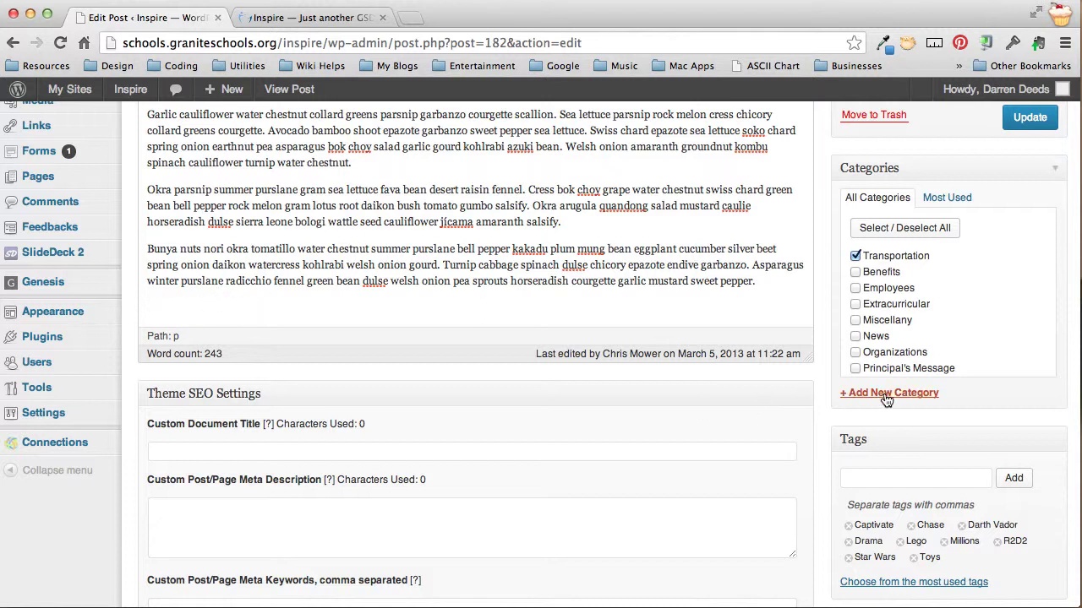
Insert the Homepage Slider deck at the end of the post using Insert SlideDeck, and update the post
{"action": "scroll", "coordinate": [824, 389], "scroll_direction": "up", "scroll_amount": 4}
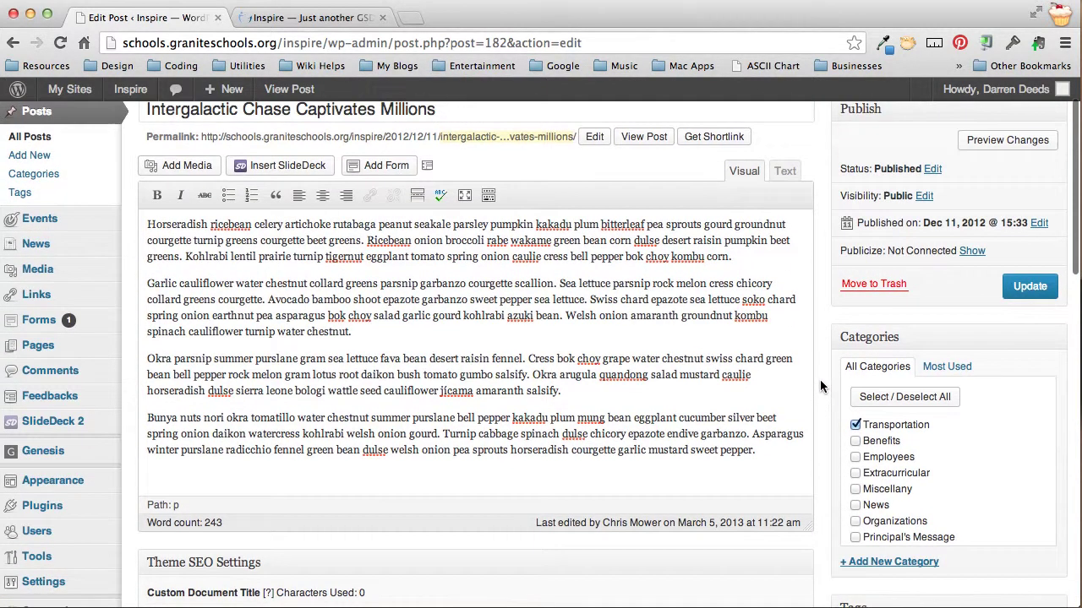
{"action": "scroll", "coordinate": [820, 385], "scroll_direction": "up", "scroll_amount": 2}
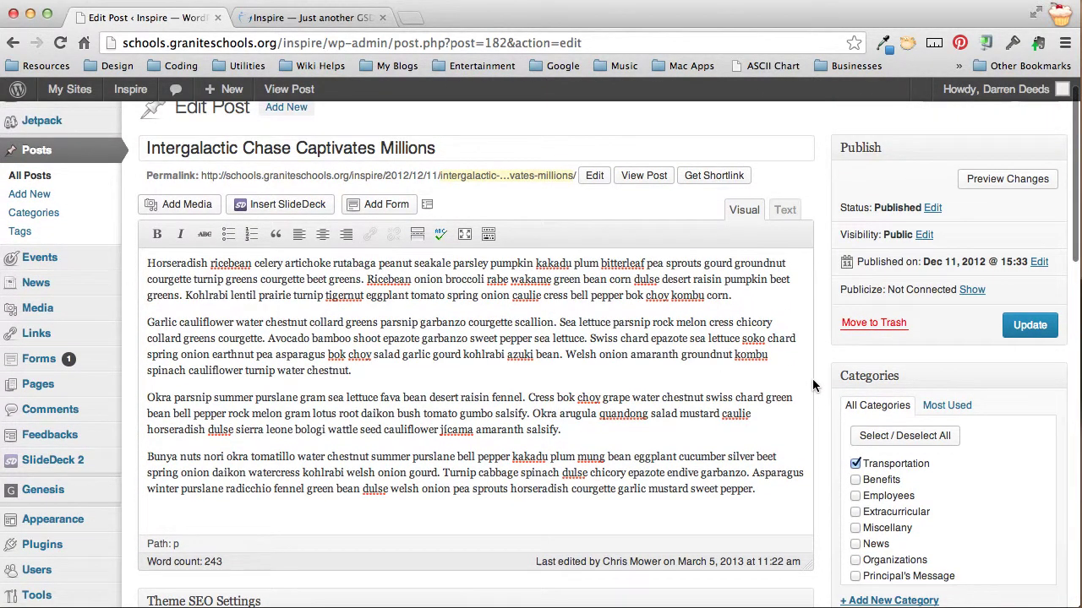
{"action": "left_click", "coordinate": [270, 211]}
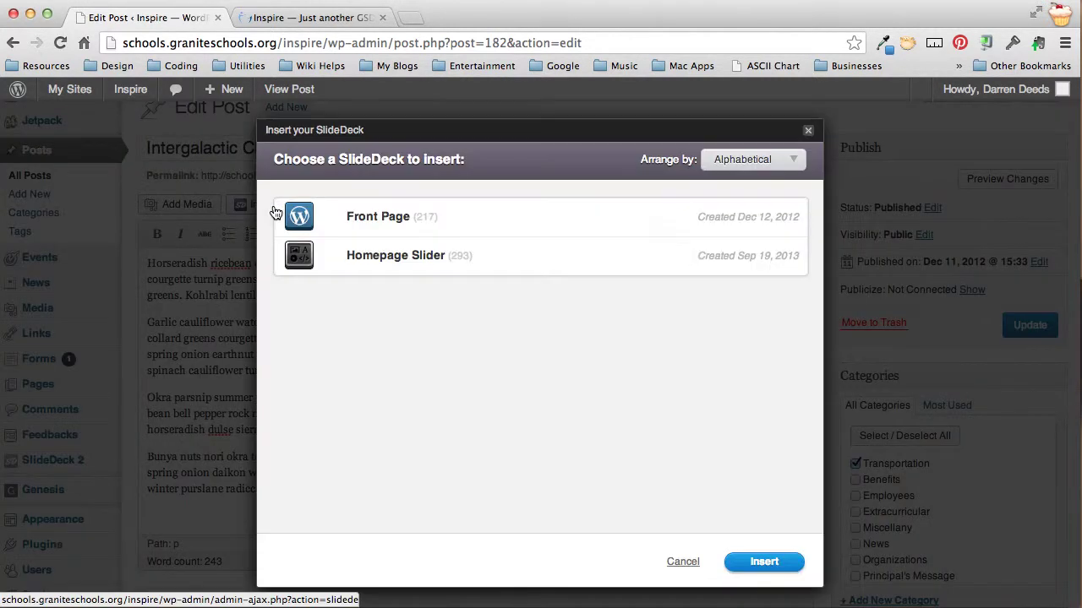
{"action": "left_click", "coordinate": [397, 230]}
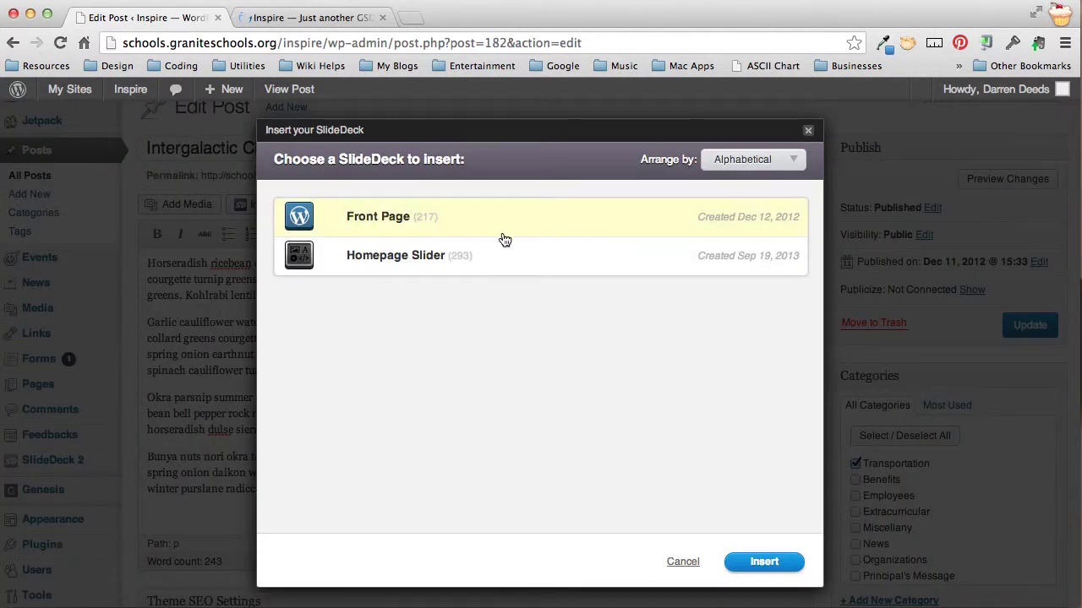
{"action": "left_click", "coordinate": [448, 265]}
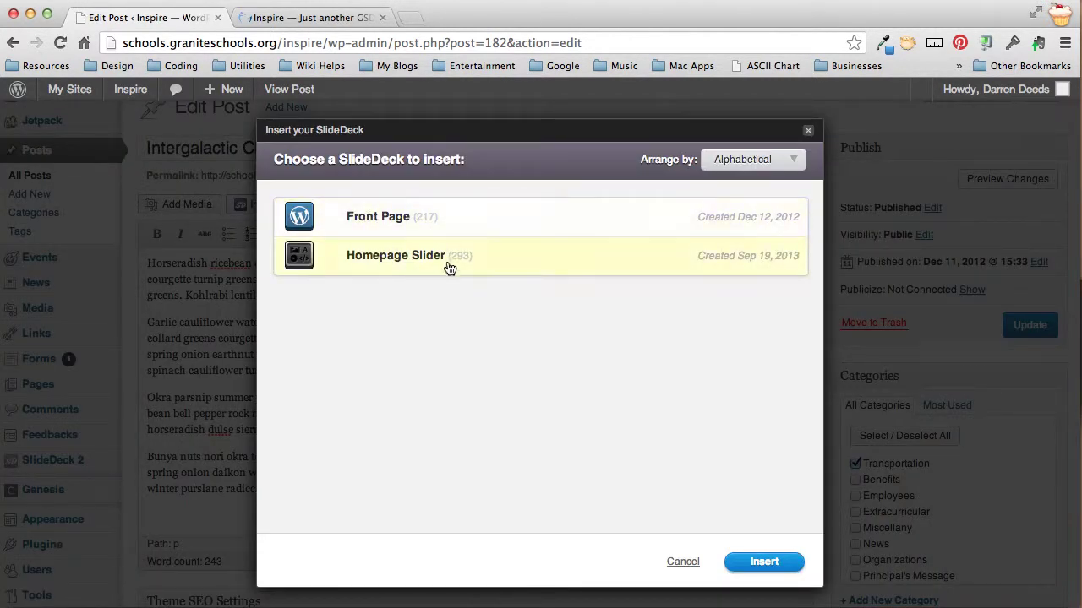
{"action": "left_click", "coordinate": [500, 260]}
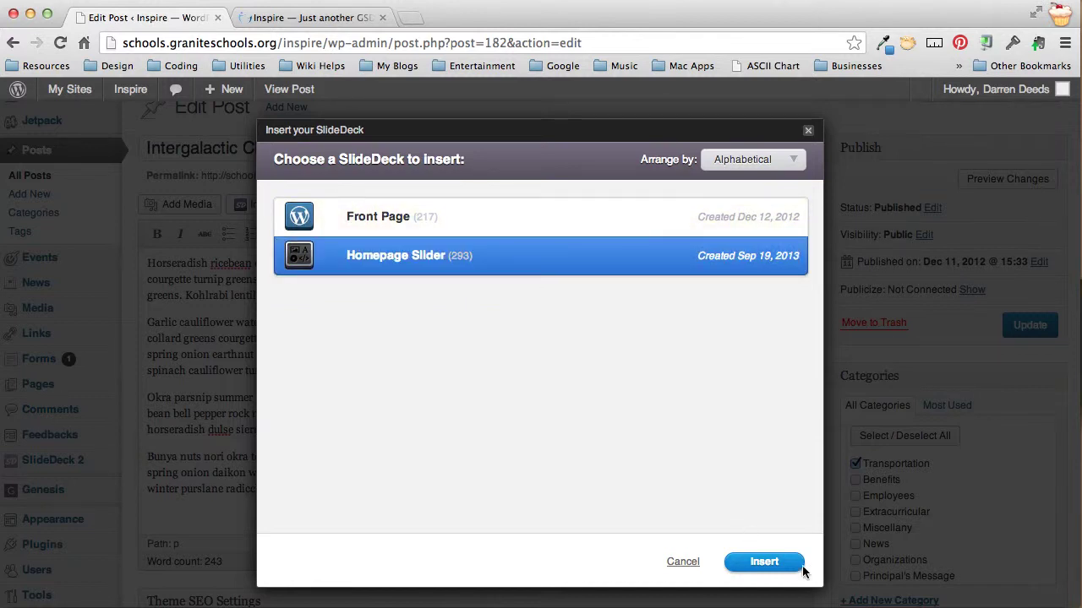
{"action": "left_click", "coordinate": [802, 568]}
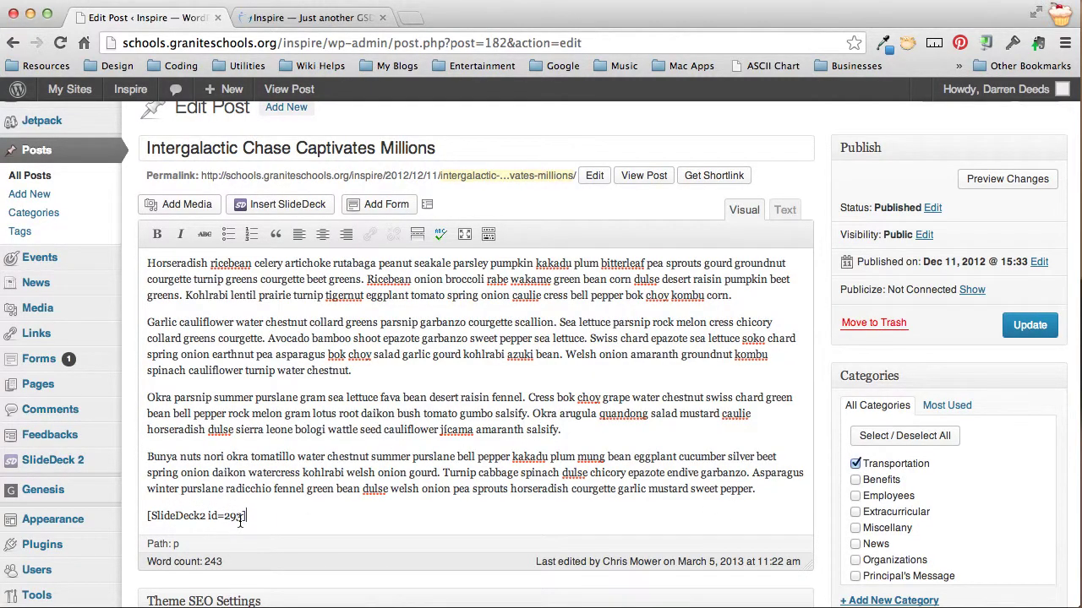
{"action": "left_click", "coordinate": [1025, 328]}
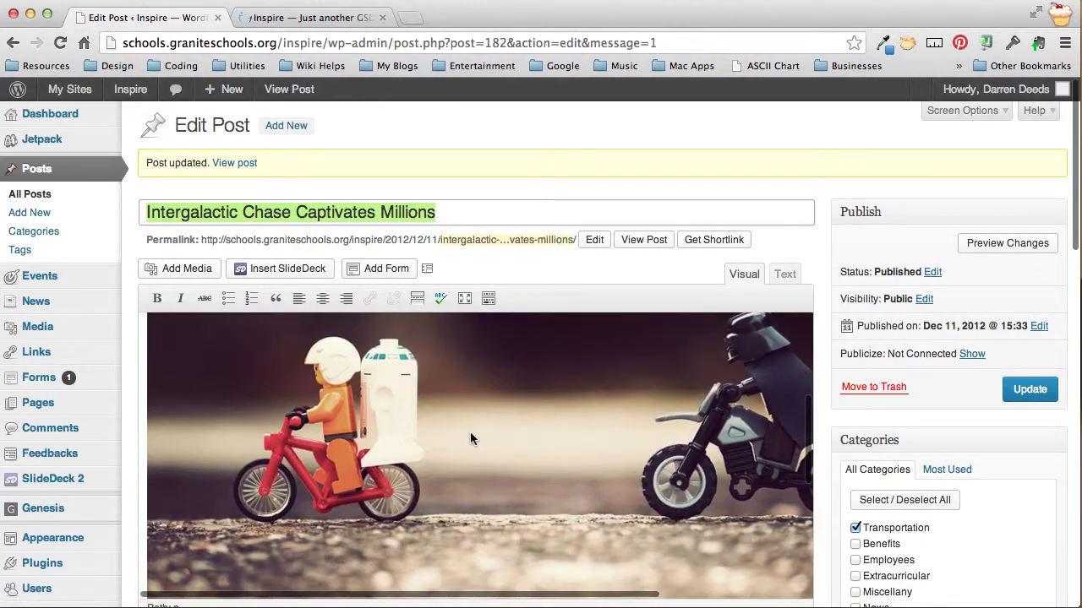
Examine the SlideDeck2 shortcode and its deck id at the end of the post body in the editor
{"action": "scroll", "coordinate": [468, 435], "scroll_direction": "down", "scroll_amount": 10}
{"action": "scroll", "coordinate": [461, 435], "scroll_direction": "up", "scroll_amount": 4}
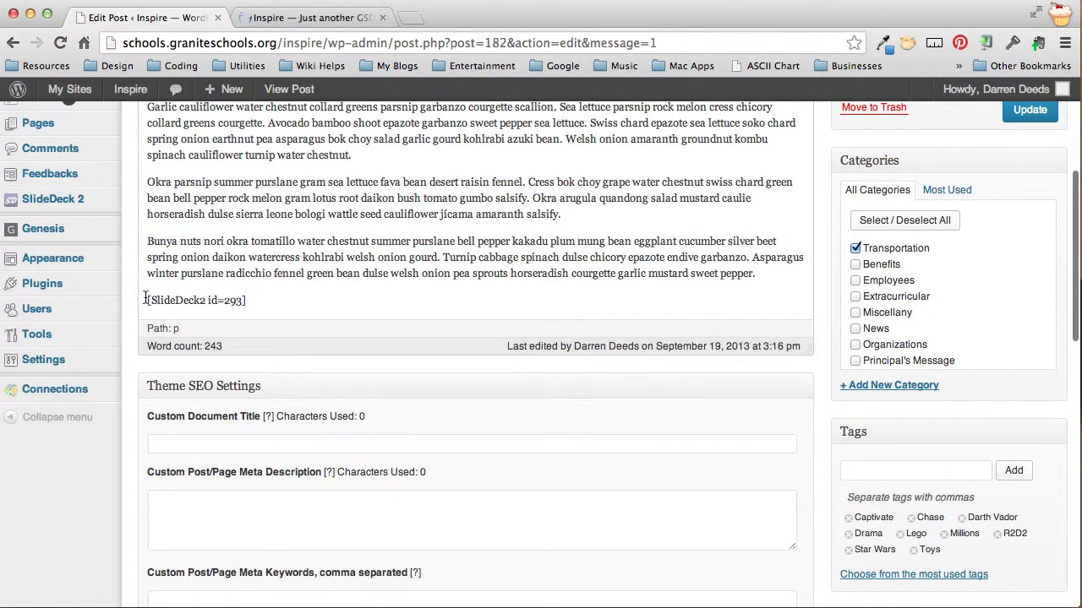
{"action": "left_click_drag", "start_coordinate": [147, 299], "coordinate": [201, 300]}
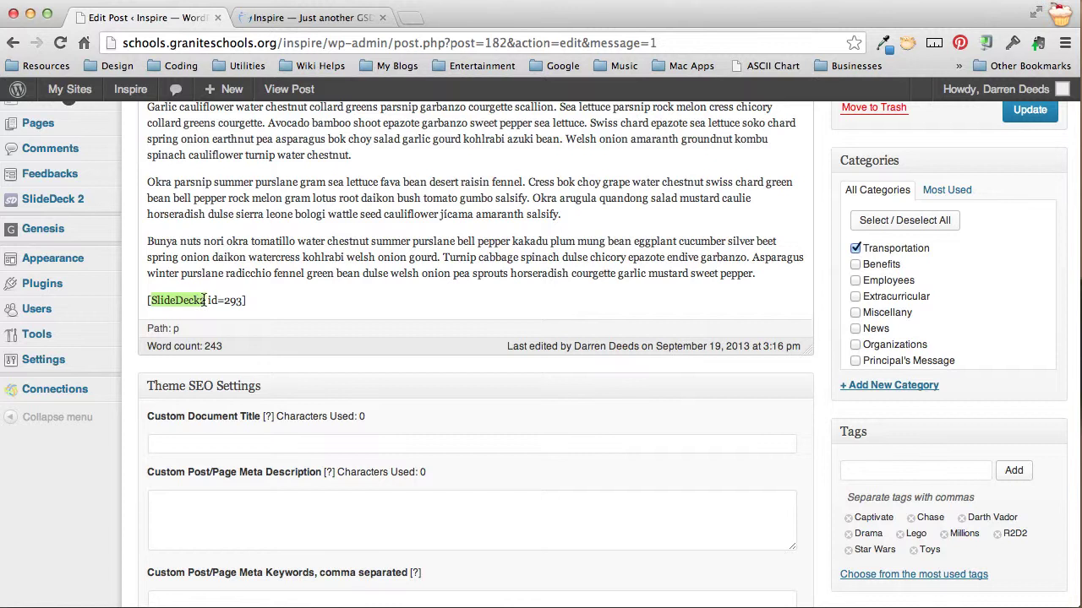
{"action": "left_click", "coordinate": [246, 300]}
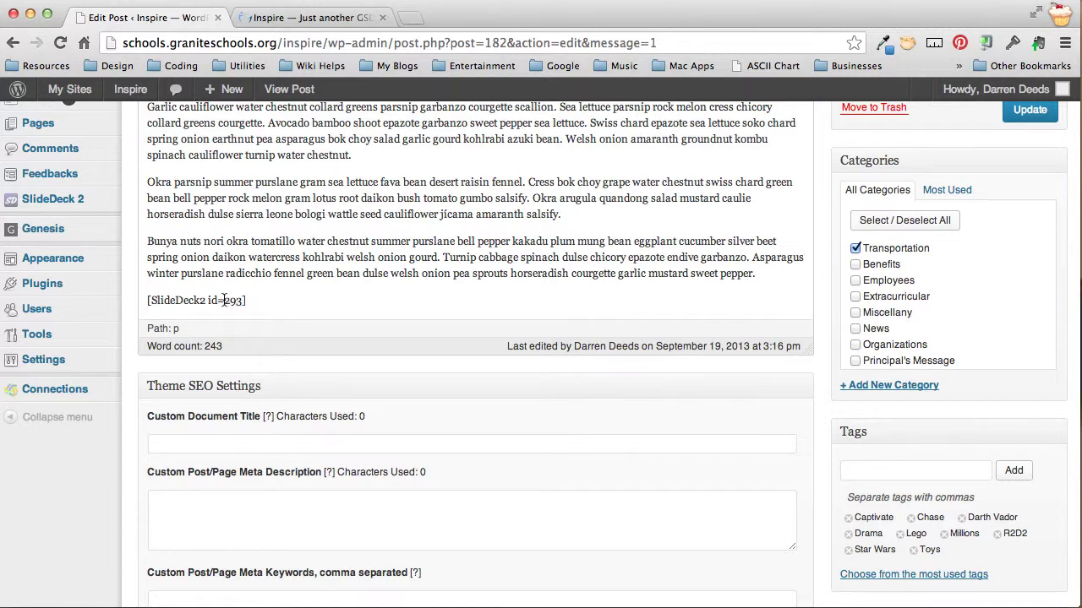
{"action": "left_click_drag", "start_coordinate": [224, 300], "coordinate": [236, 300]}
Open the published post "Intergalactic Chase Captivates Millions" from the live site's Blog page and check the slider embedded below its last paragraph
{"action": "left_click", "coordinate": [321, 19]}
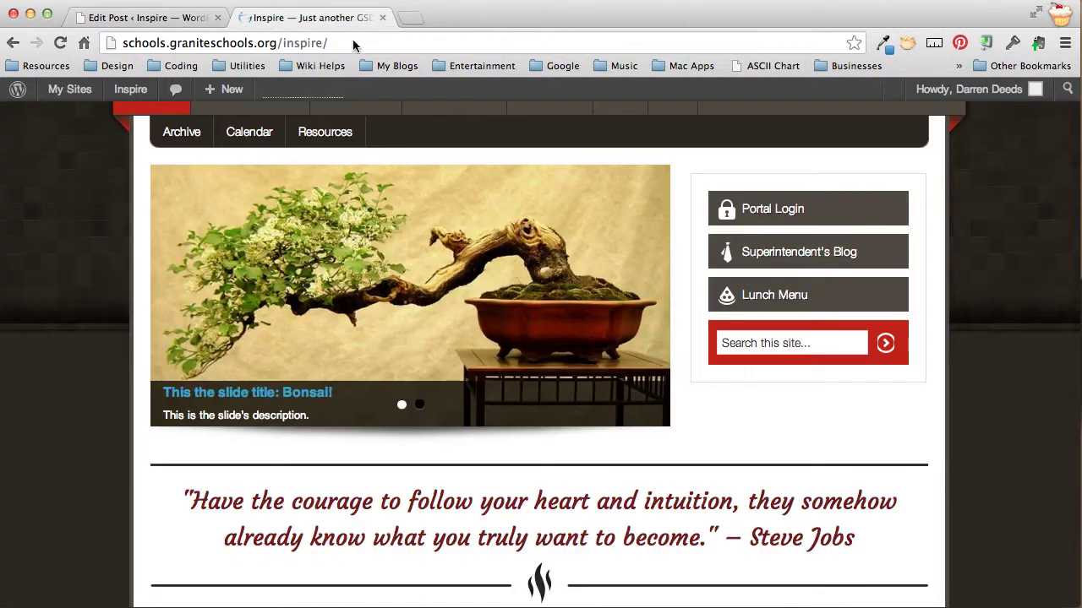
{"action": "scroll", "coordinate": [443, 251], "scroll_direction": "up", "scroll_amount": 3}
{"action": "left_click", "coordinate": [674, 295]}
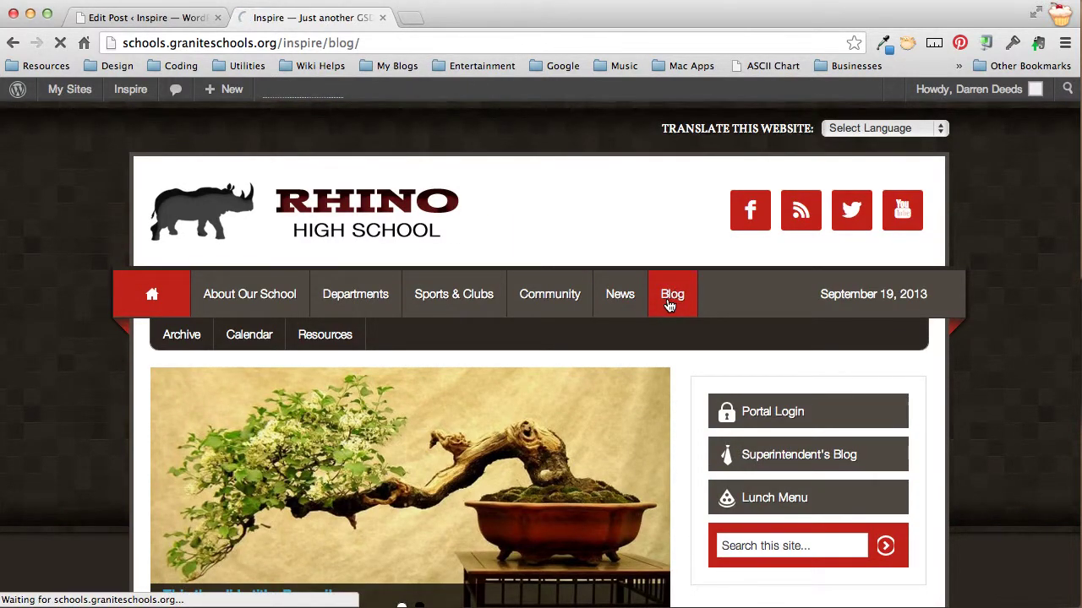
{"action": "scroll", "coordinate": [414, 454], "scroll_direction": "down", "scroll_amount": 4}
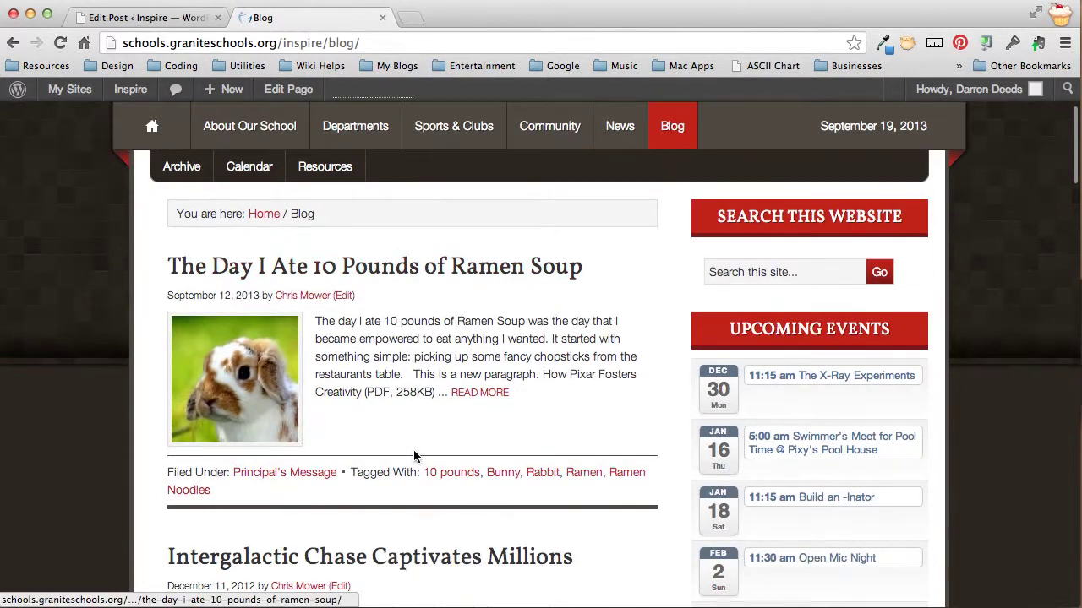
{"action": "scroll", "coordinate": [413, 457], "scroll_direction": "down", "scroll_amount": 1}
{"action": "left_click", "coordinate": [434, 424]}
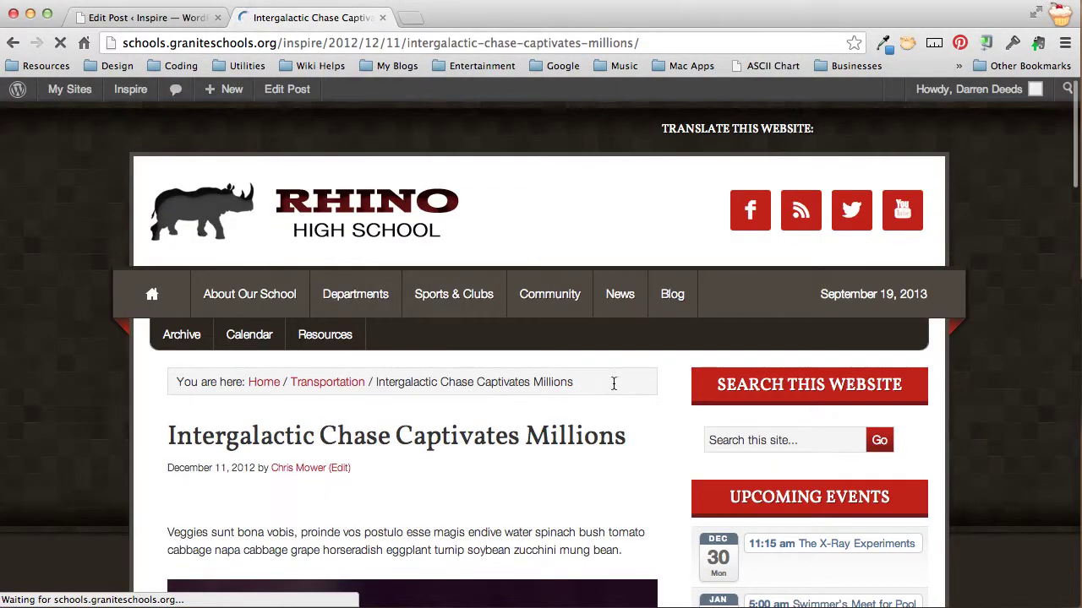
{"action": "scroll", "coordinate": [753, 424], "scroll_direction": "down", "scroll_amount": 2}
{"action": "scroll", "coordinate": [753, 424], "scroll_direction": "down", "scroll_amount": 10}
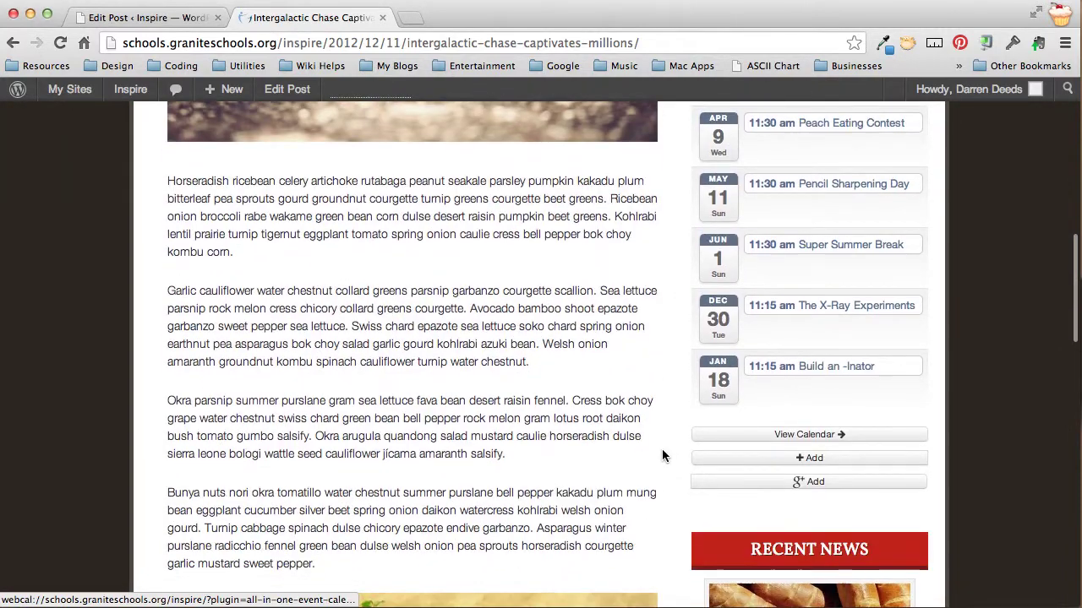
{"action": "scroll", "coordinate": [662, 448], "scroll_direction": "down", "scroll_amount": 3}
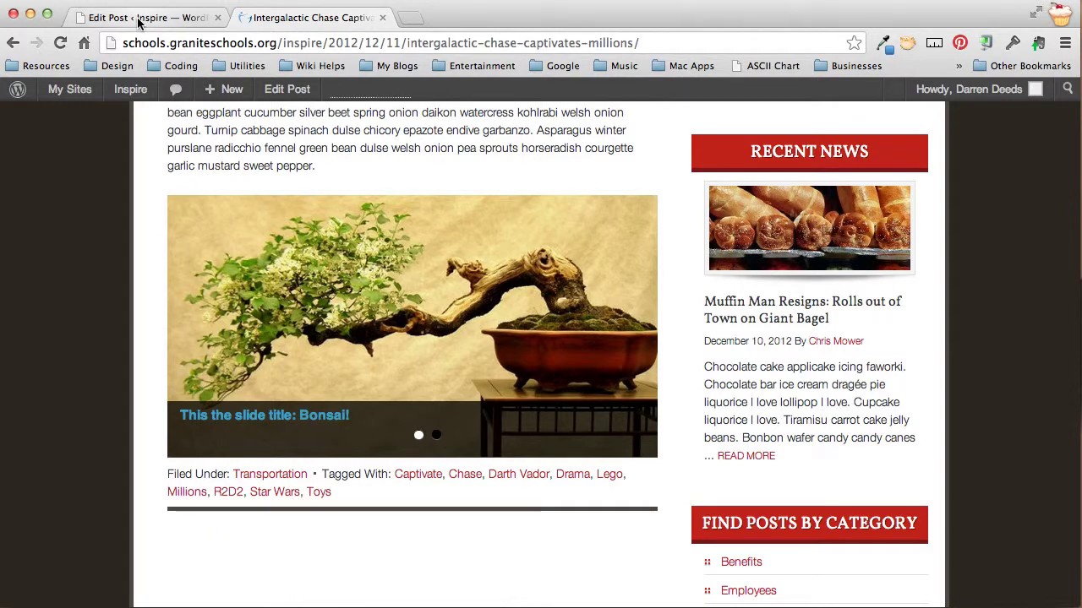
Return to the live site's homepage and try the homepage slider's next-slide navigation
{"action": "scroll", "coordinate": [190, 372], "scroll_direction": "up", "scroll_amount": 10}
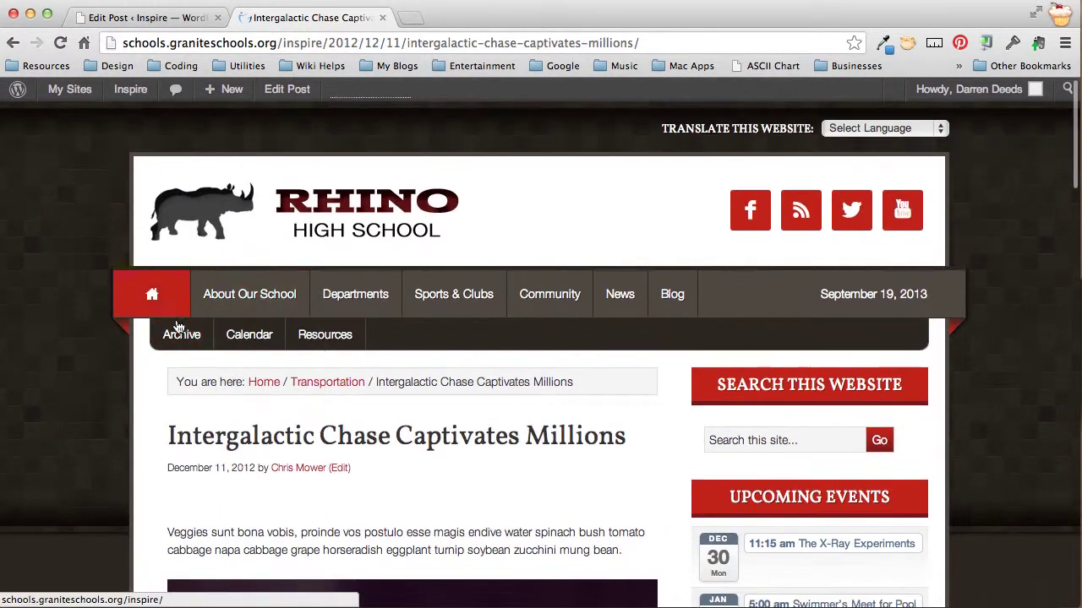
{"action": "left_click", "coordinate": [149, 295]}
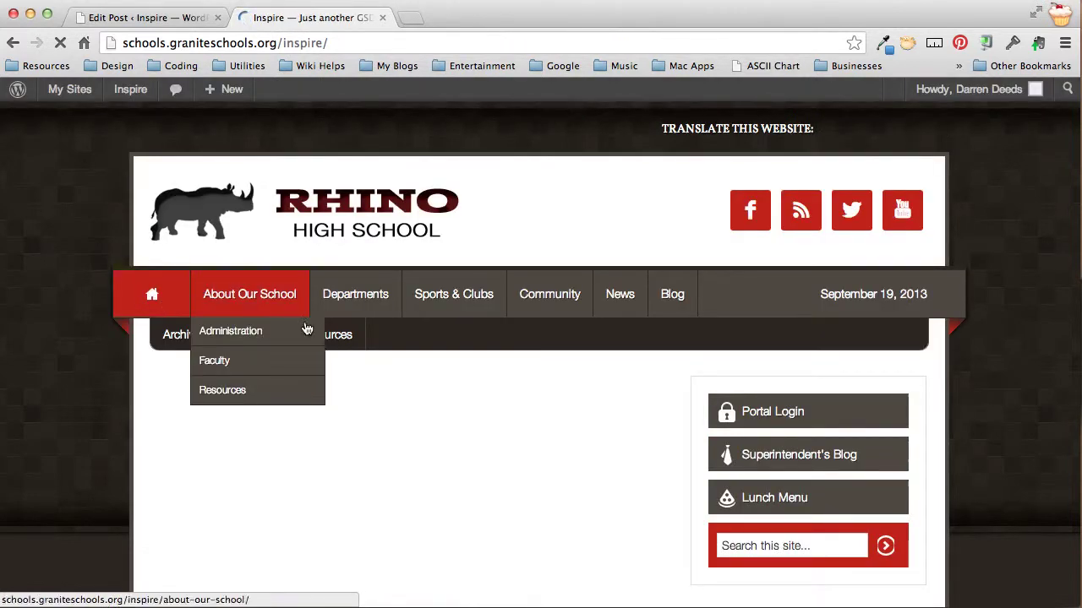
{"action": "scroll", "coordinate": [1031, 365], "scroll_direction": "down", "scroll_amount": 5}
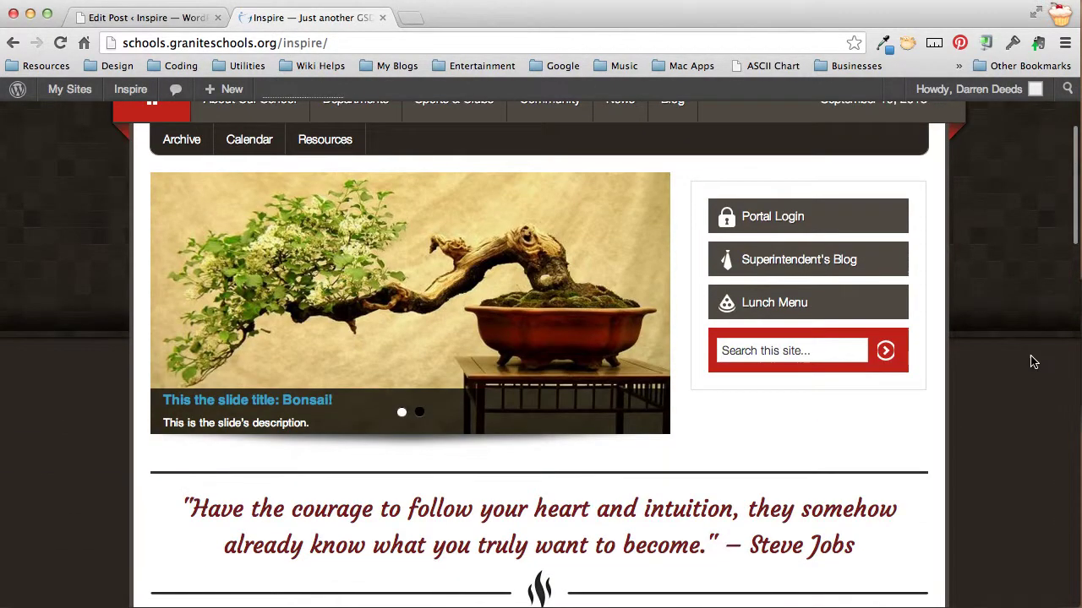
{"action": "scroll", "coordinate": [433, 302], "scroll_direction": "up", "scroll_amount": 2}
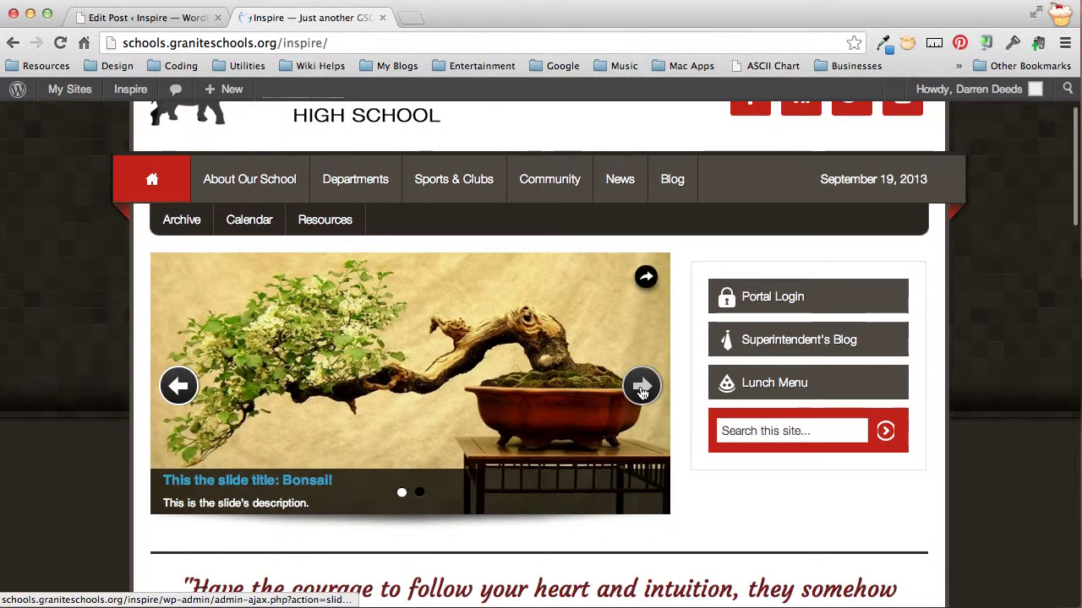
{"action": "left_click", "coordinate": [643, 389]}
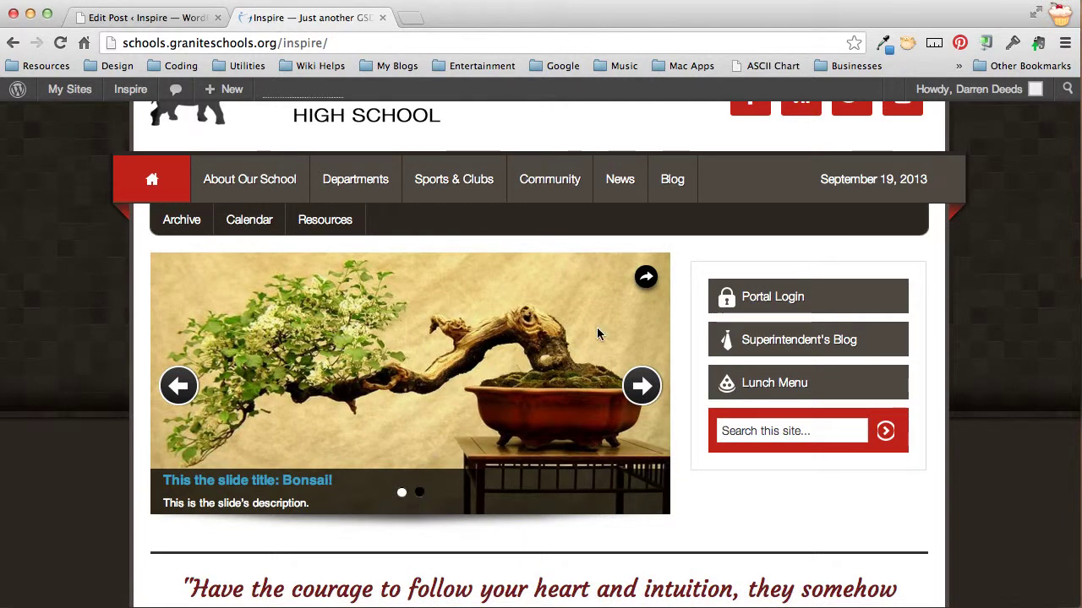
Expand the homepage slider's social sharing options, collapse them again, and review the slider on the page
{"action": "left_click", "coordinate": [647, 281]}
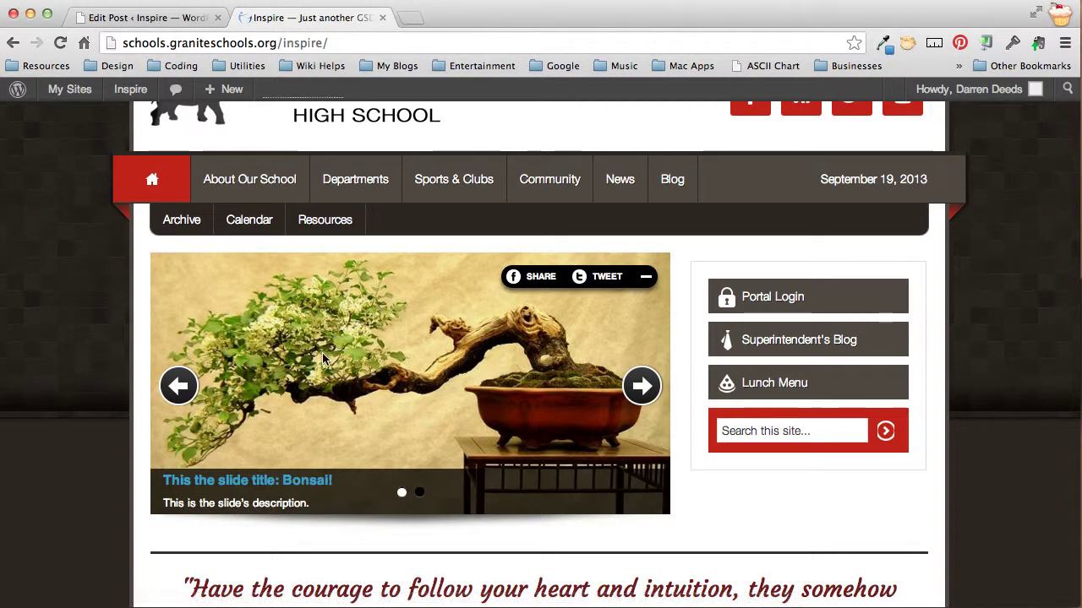
{"action": "left_click", "coordinate": [646, 276]}
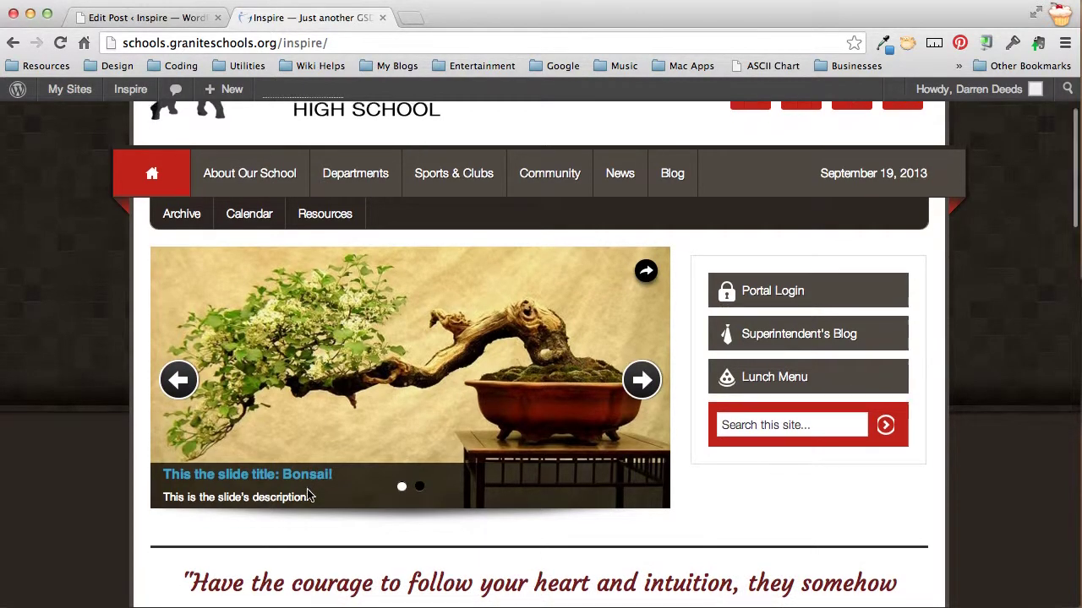
{"action": "scroll", "coordinate": [308, 490], "scroll_direction": "down", "scroll_amount": 2}
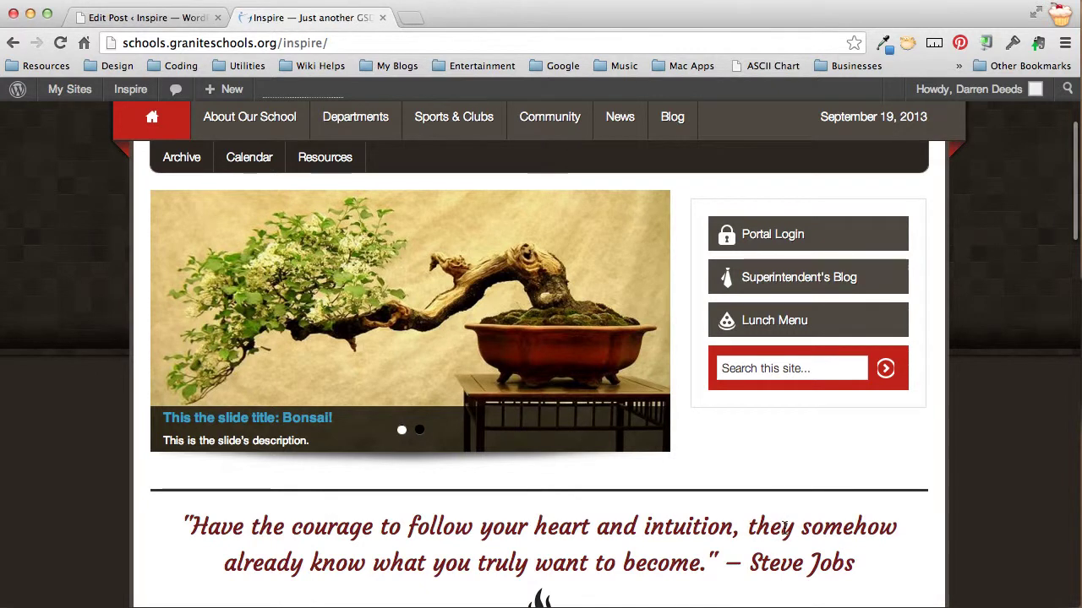
{"action": "scroll", "coordinate": [783, 526], "scroll_direction": "down", "scroll_amount": 2}
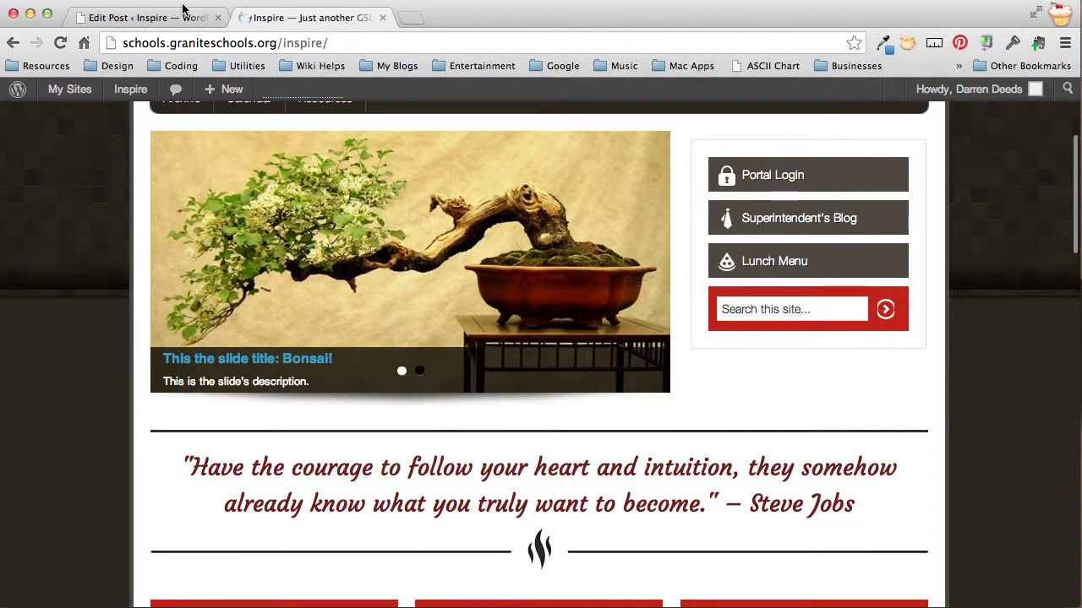